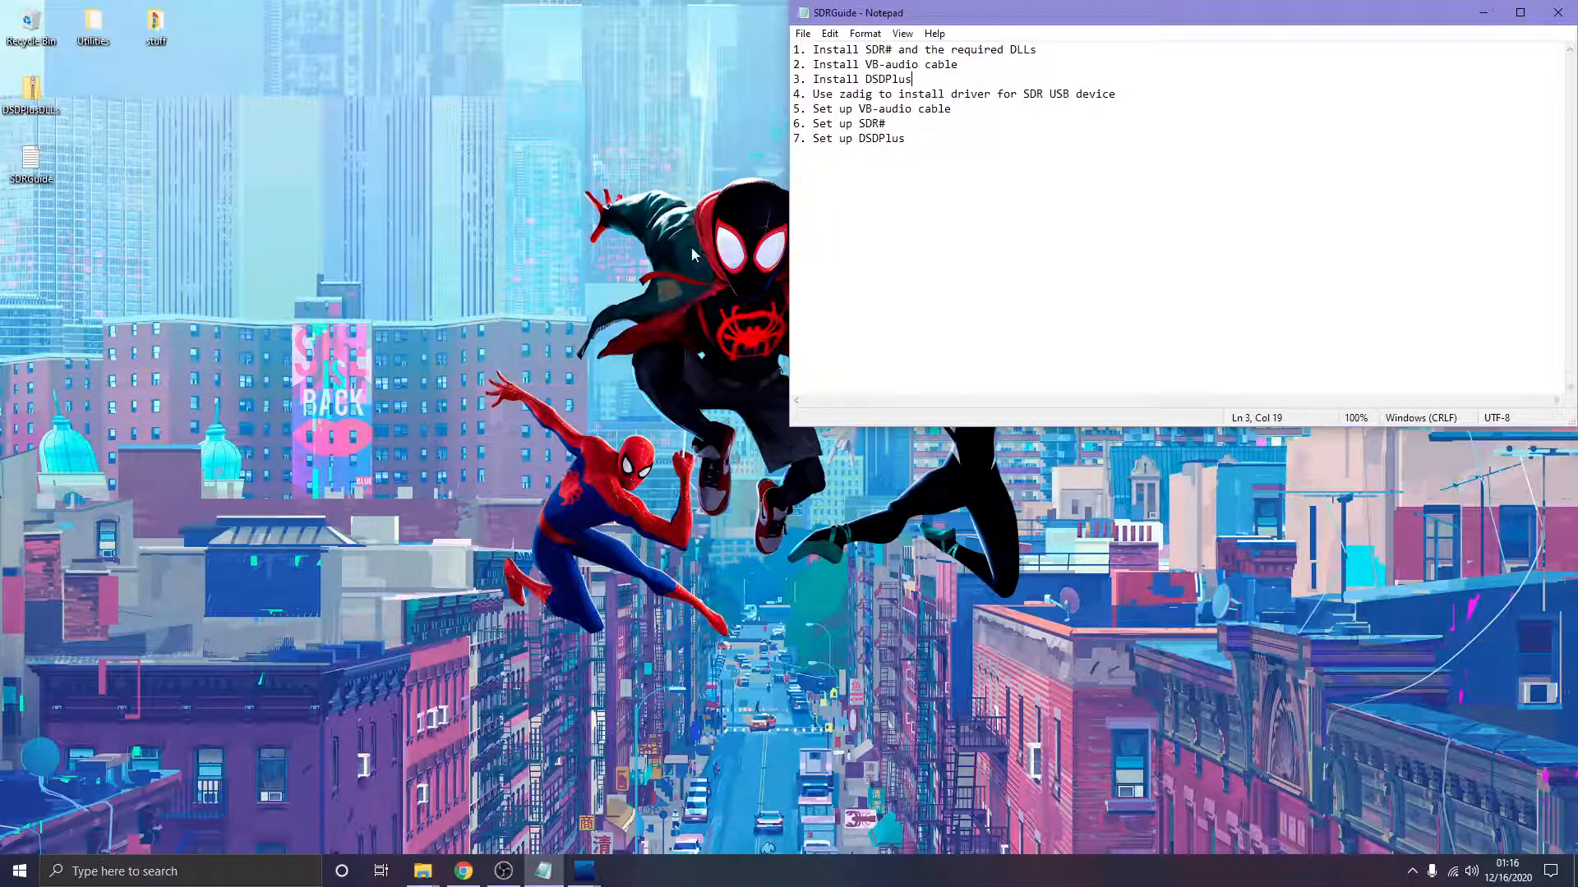
# Switch to Chrome and locate the Windows SDR Software Package on the Airspy download page
pyautogui.click(465, 871)
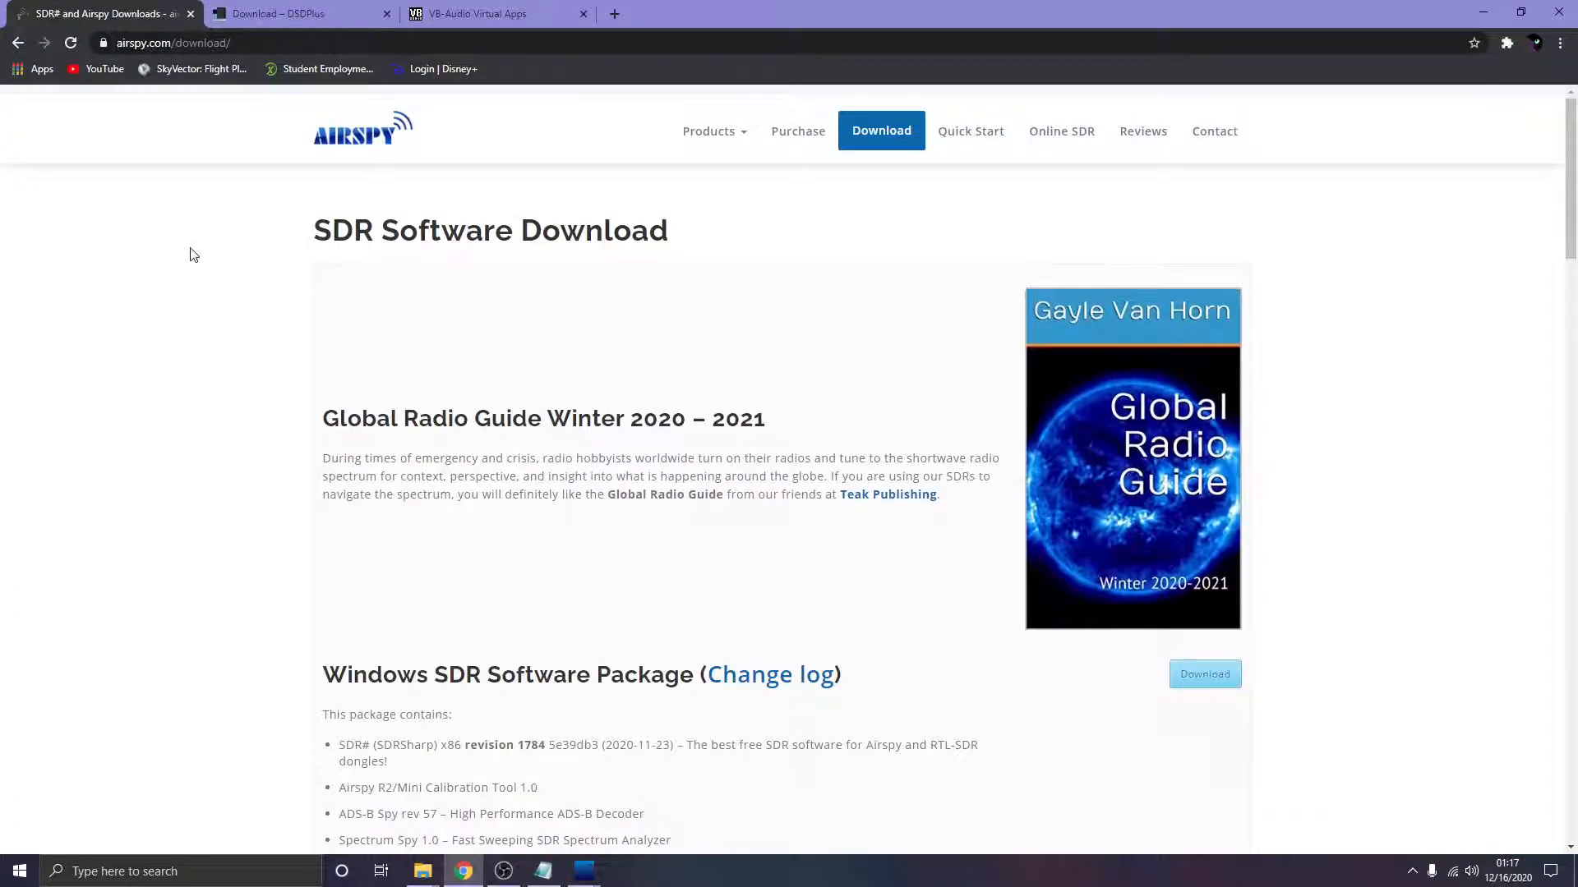
pyautogui.scroll(-2, 732, 236)
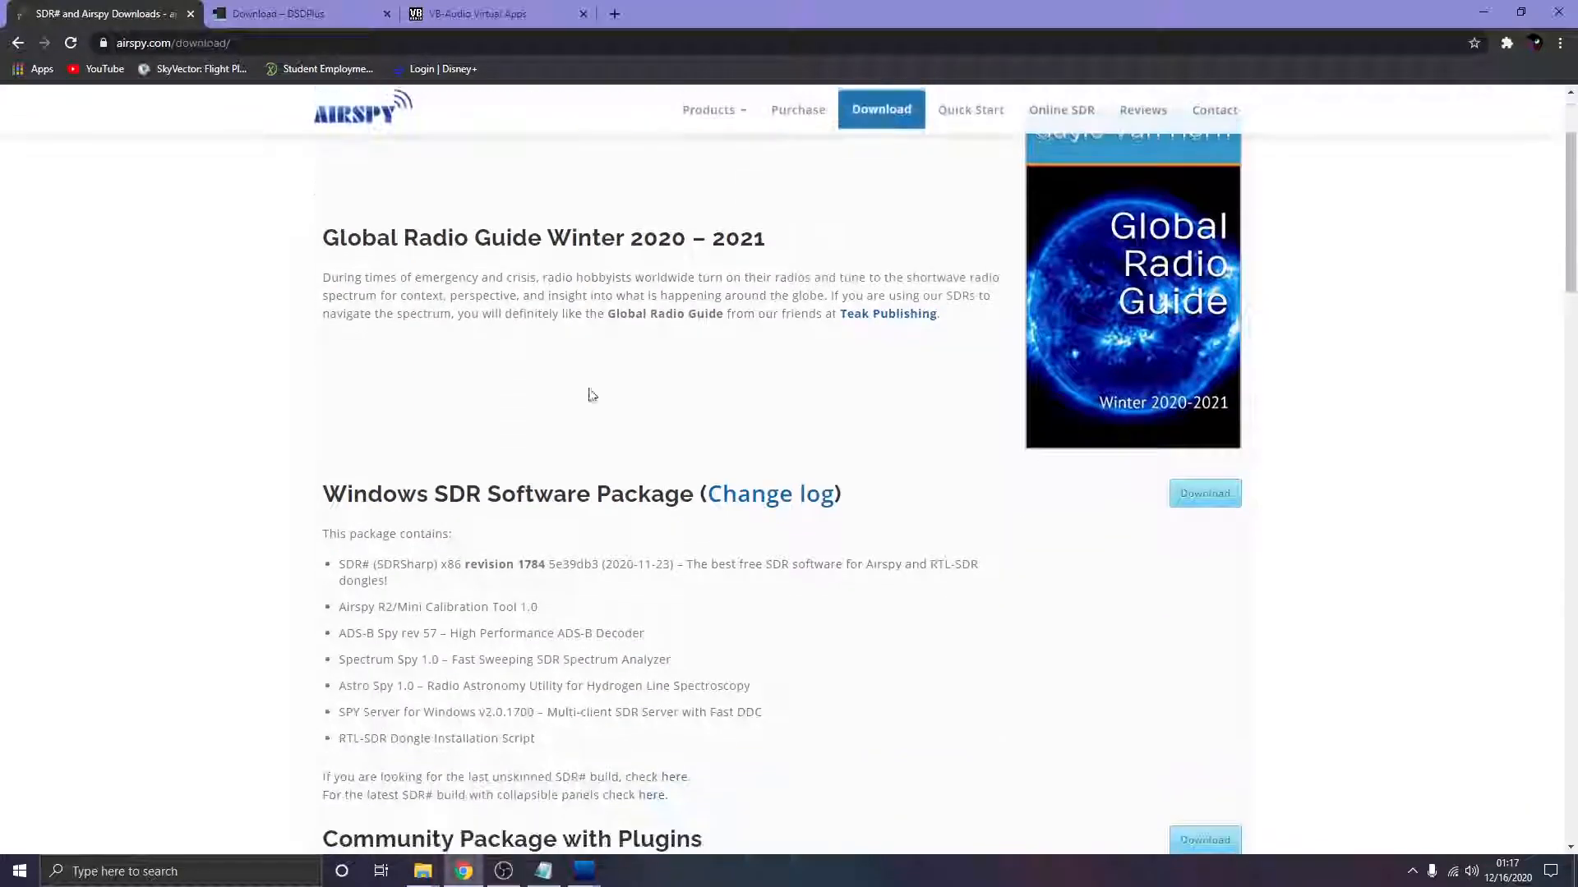
pyautogui.moveTo(323, 498); pyautogui.dragTo(668, 515)
pyautogui.click(640, 486)
# Review the DSDPlus v1.101 and DLL Files downloads and the VB-CABLE download page, and minimize the browser
pyautogui.click(280, 12)
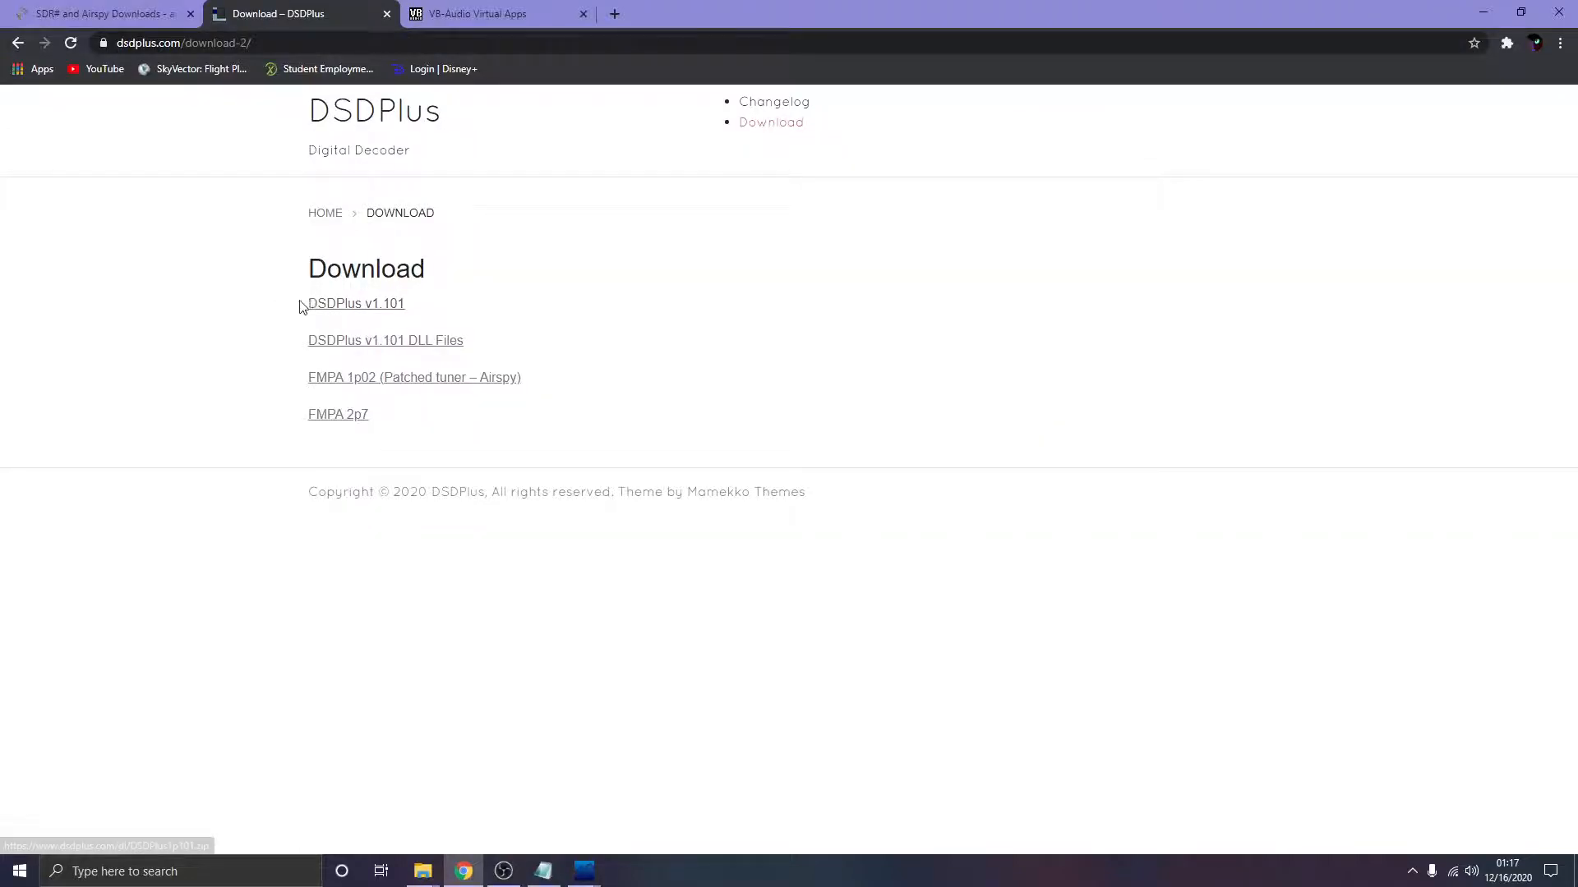
pyautogui.moveTo(273, 304); pyautogui.dragTo(437, 313)
pyautogui.click(443, 317)
pyautogui.moveTo(328, 304); pyautogui.dragTo(416, 320)
pyautogui.click(484, 316)
pyautogui.moveTo(279, 343); pyautogui.dragTo(519, 346)
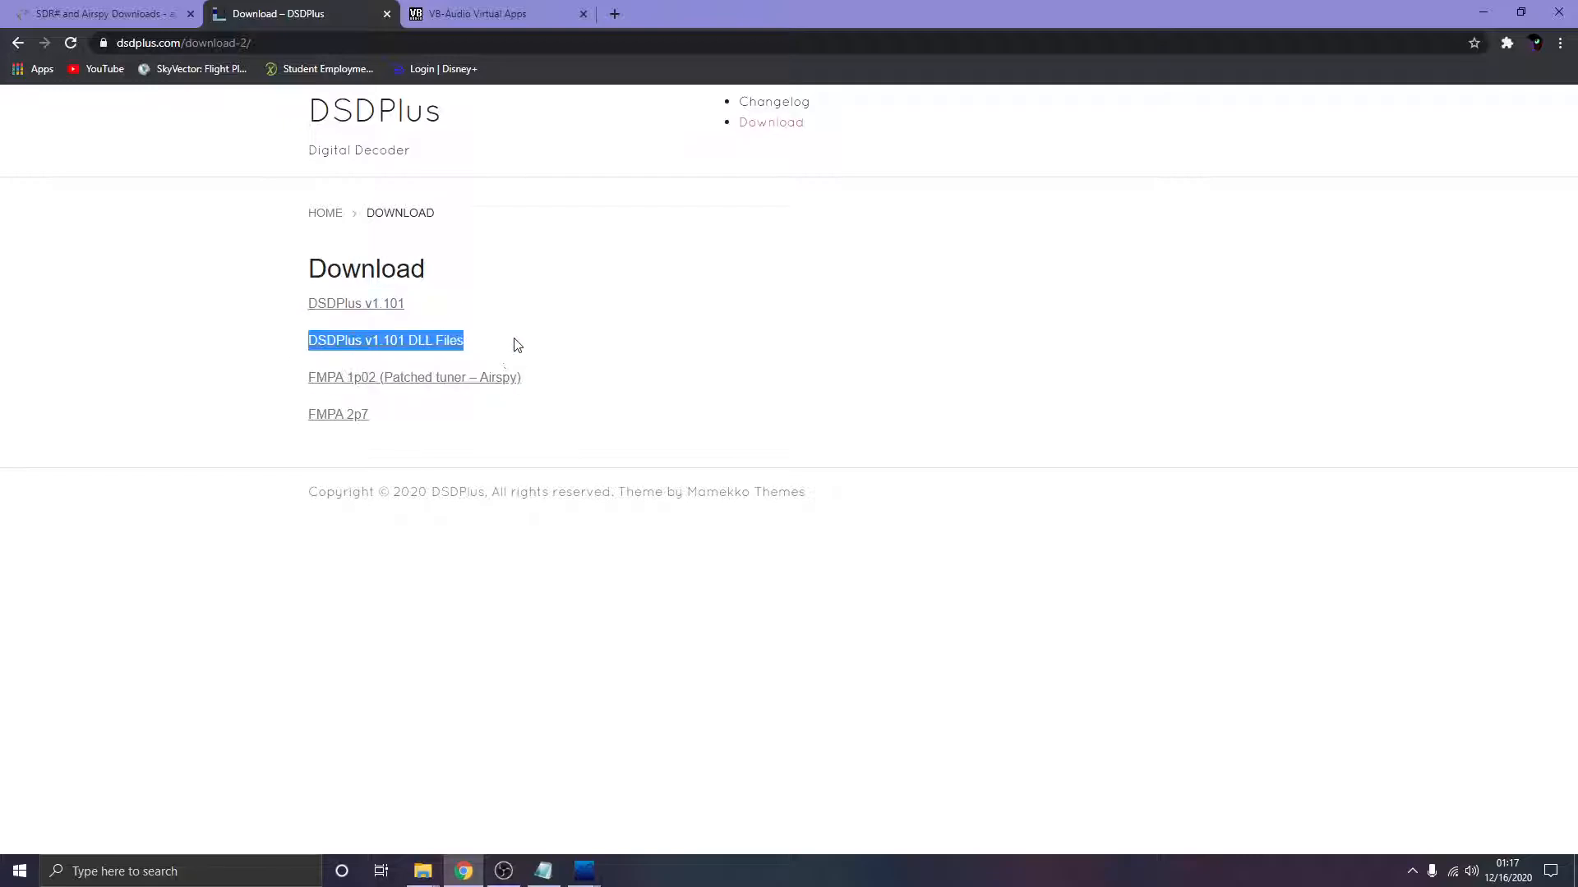
pyautogui.click(518, 345)
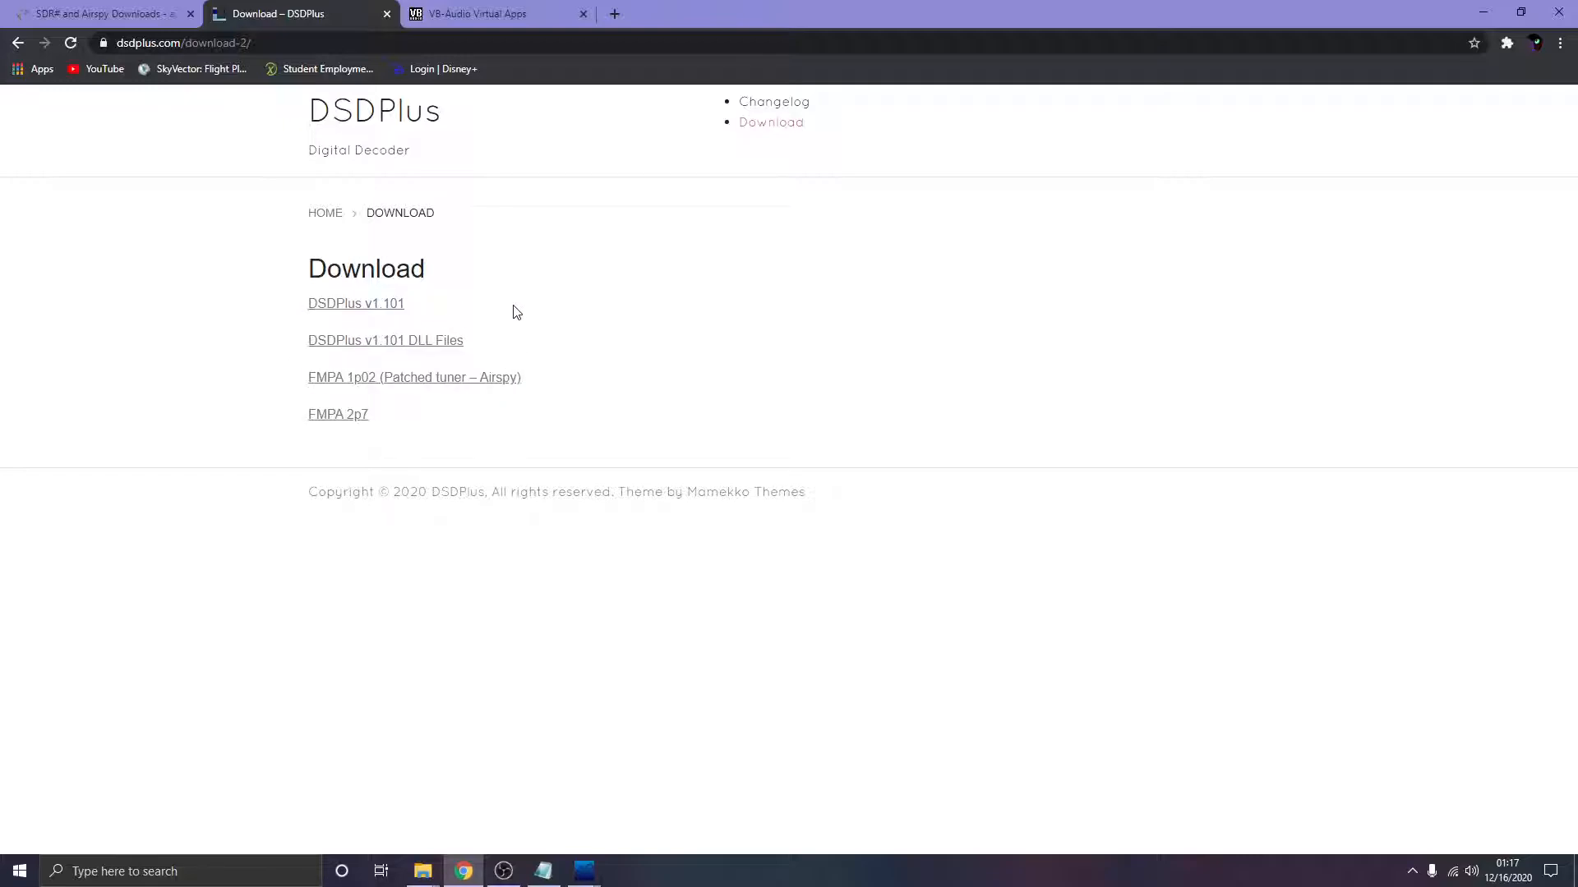
pyautogui.click(457, 12)
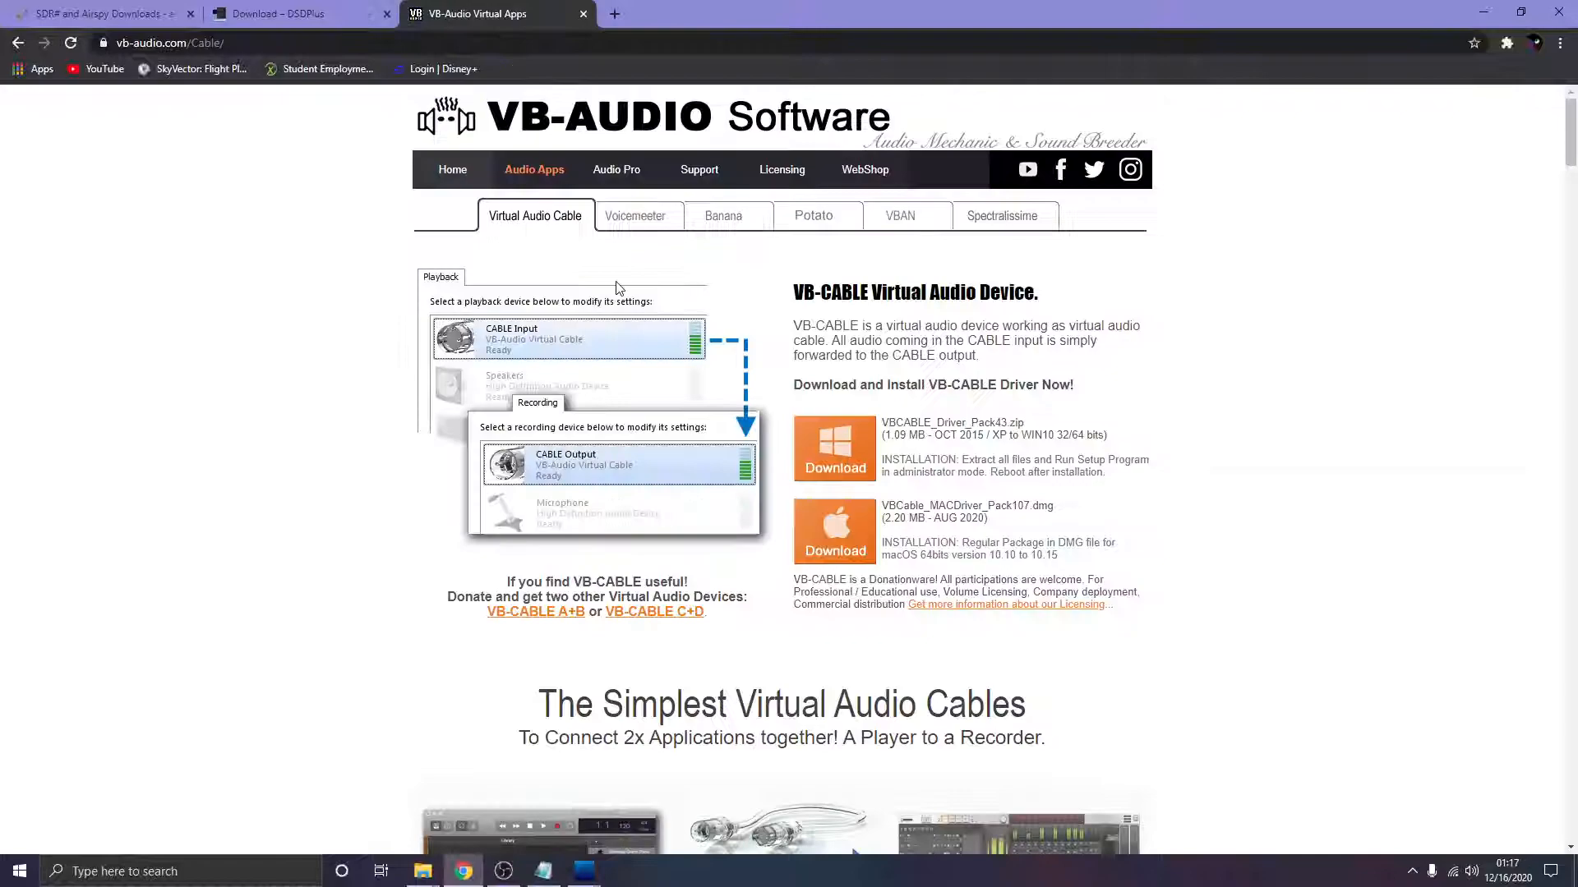
pyautogui.click(1484, 14)
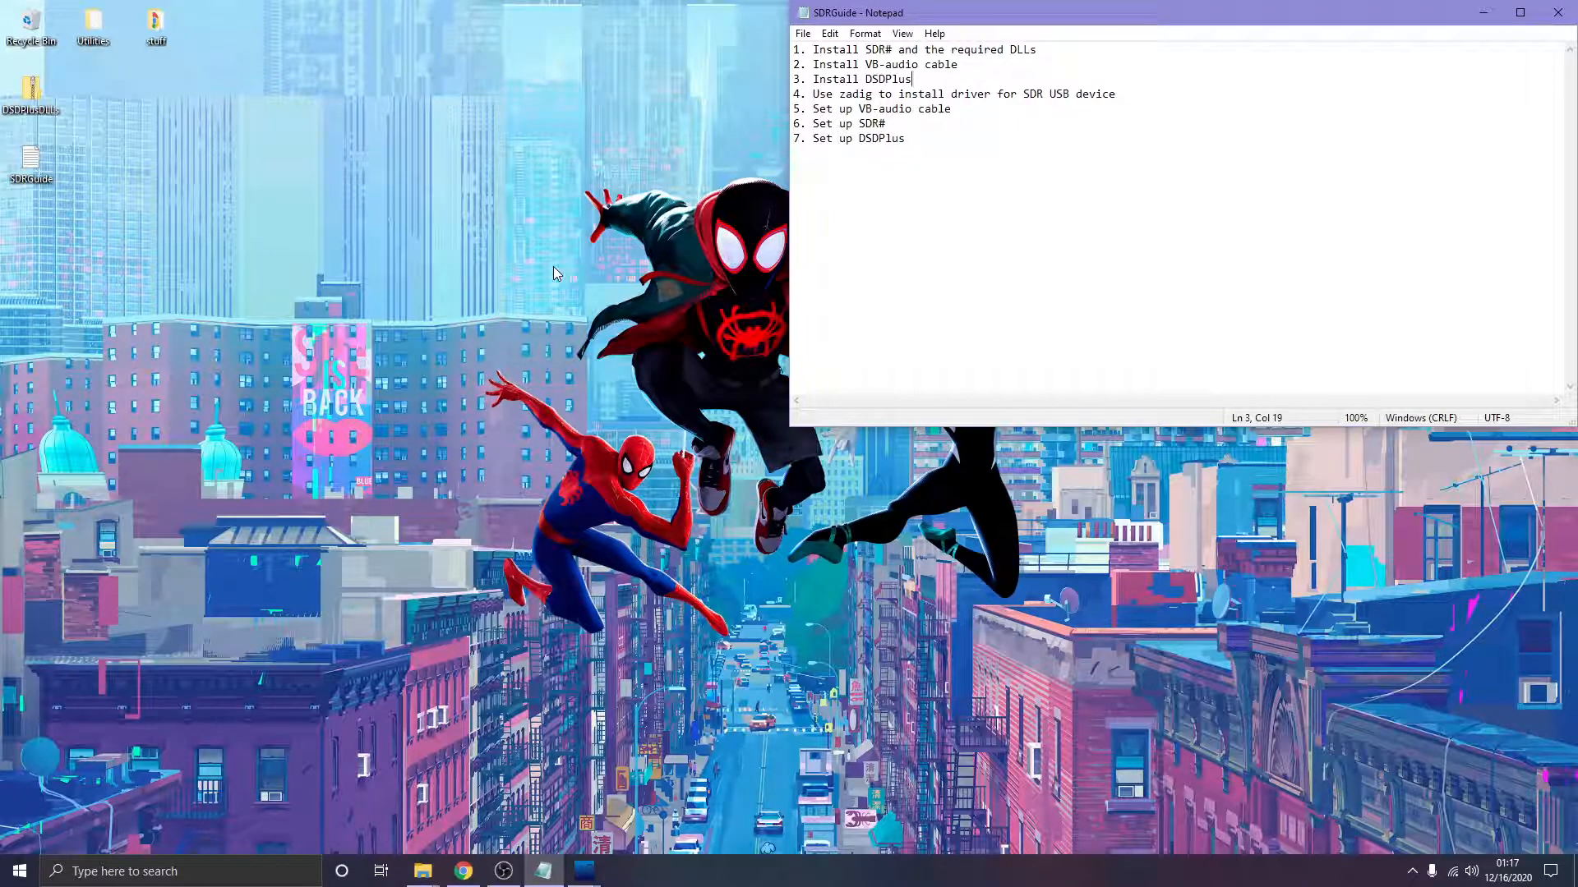
# Launch zadig from the SDR folder inside the desktop's Utilities folder
pyautogui.doubleClick(92, 26)
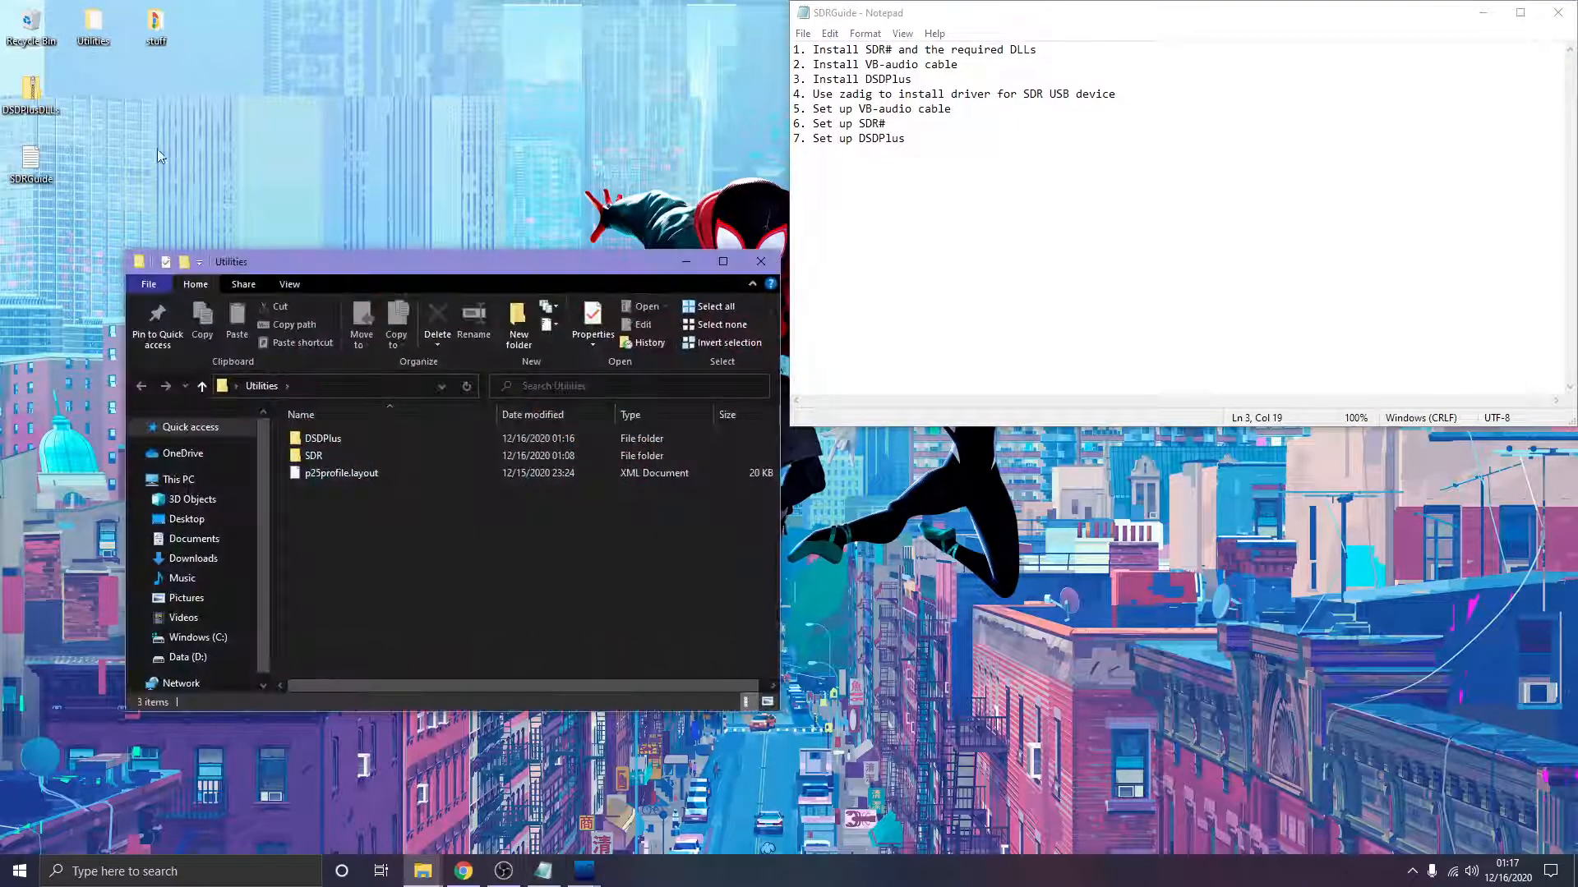
pyautogui.doubleClick(358, 457)
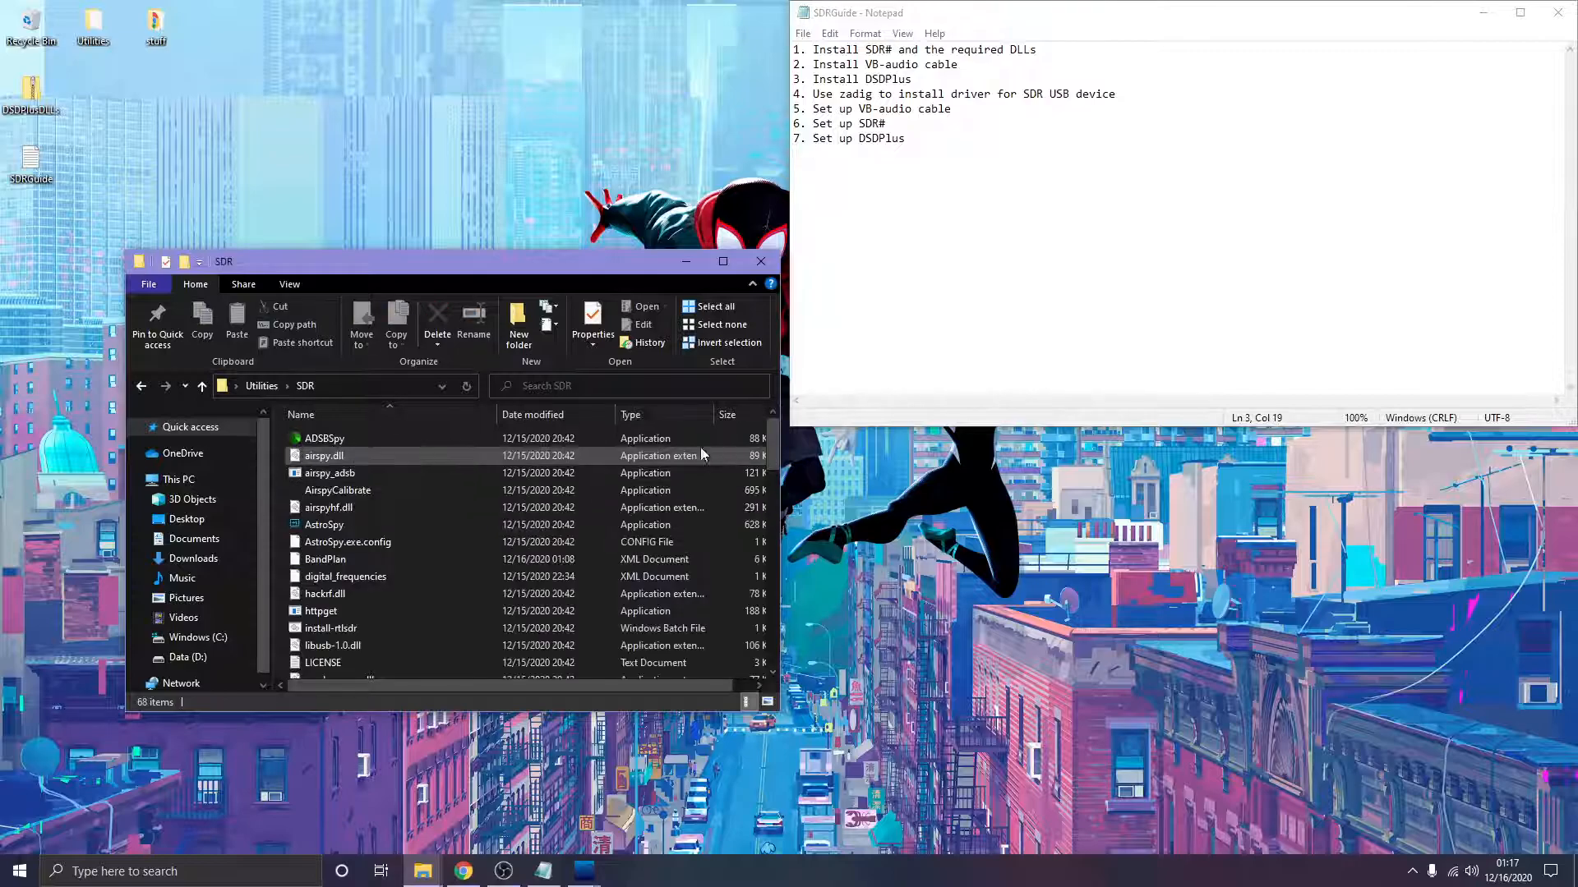
pyautogui.moveTo(772, 445); pyautogui.dragTo(769, 648)
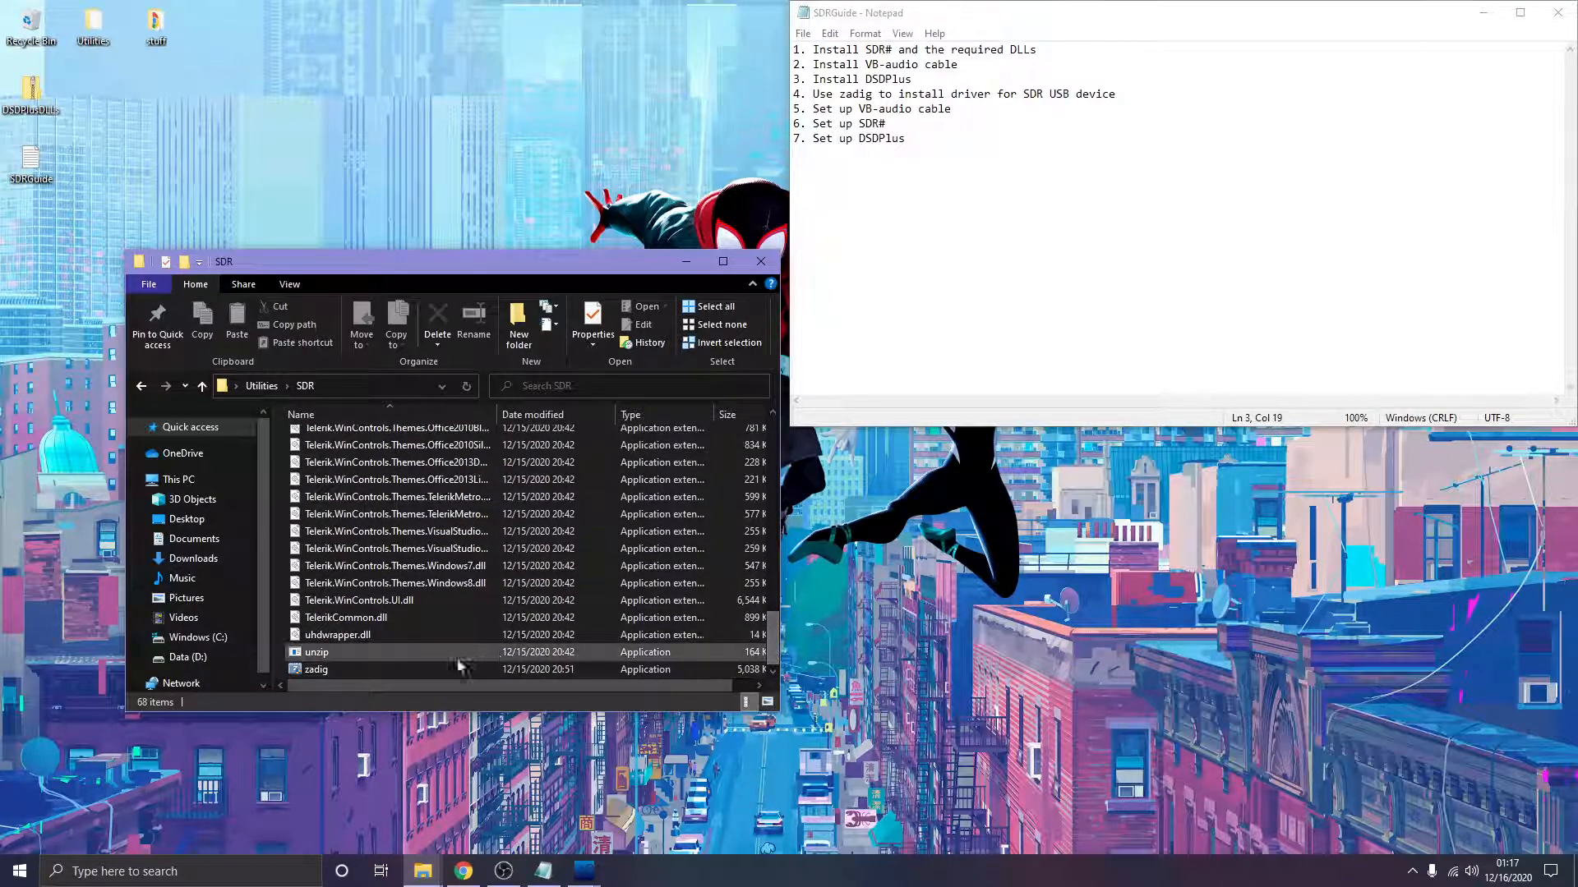
pyautogui.doubleClick(378, 676)
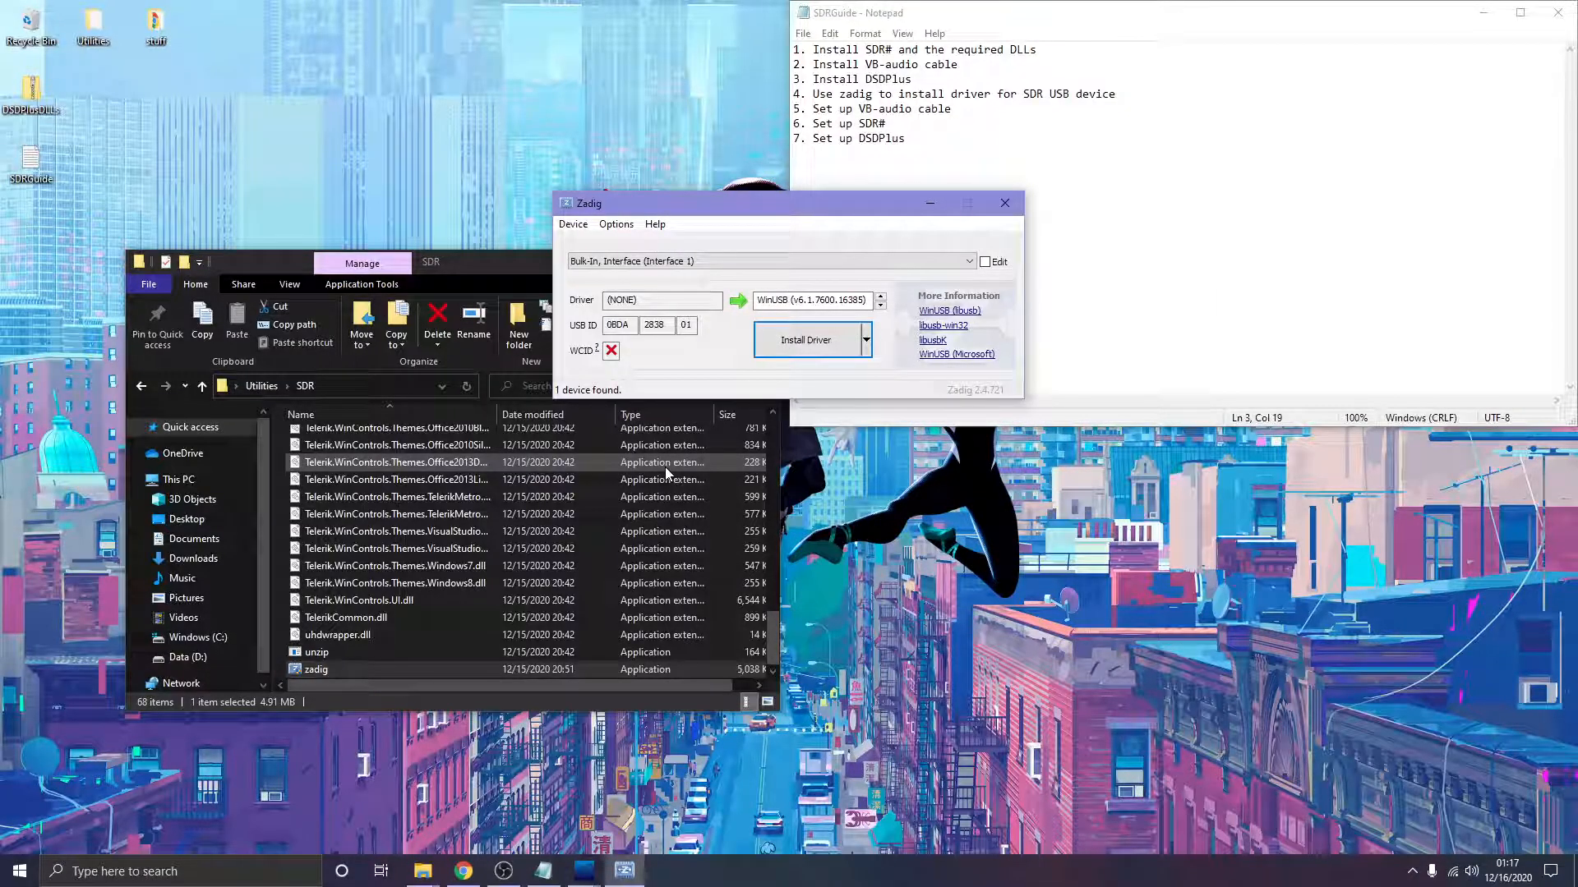
# List all devices in Zadig and select Bulk-In, Interface (Interface 0) to check its driver, closing Zadig and the folder when done
pyautogui.moveTo(628, 210); pyautogui.dragTo(645, 205)
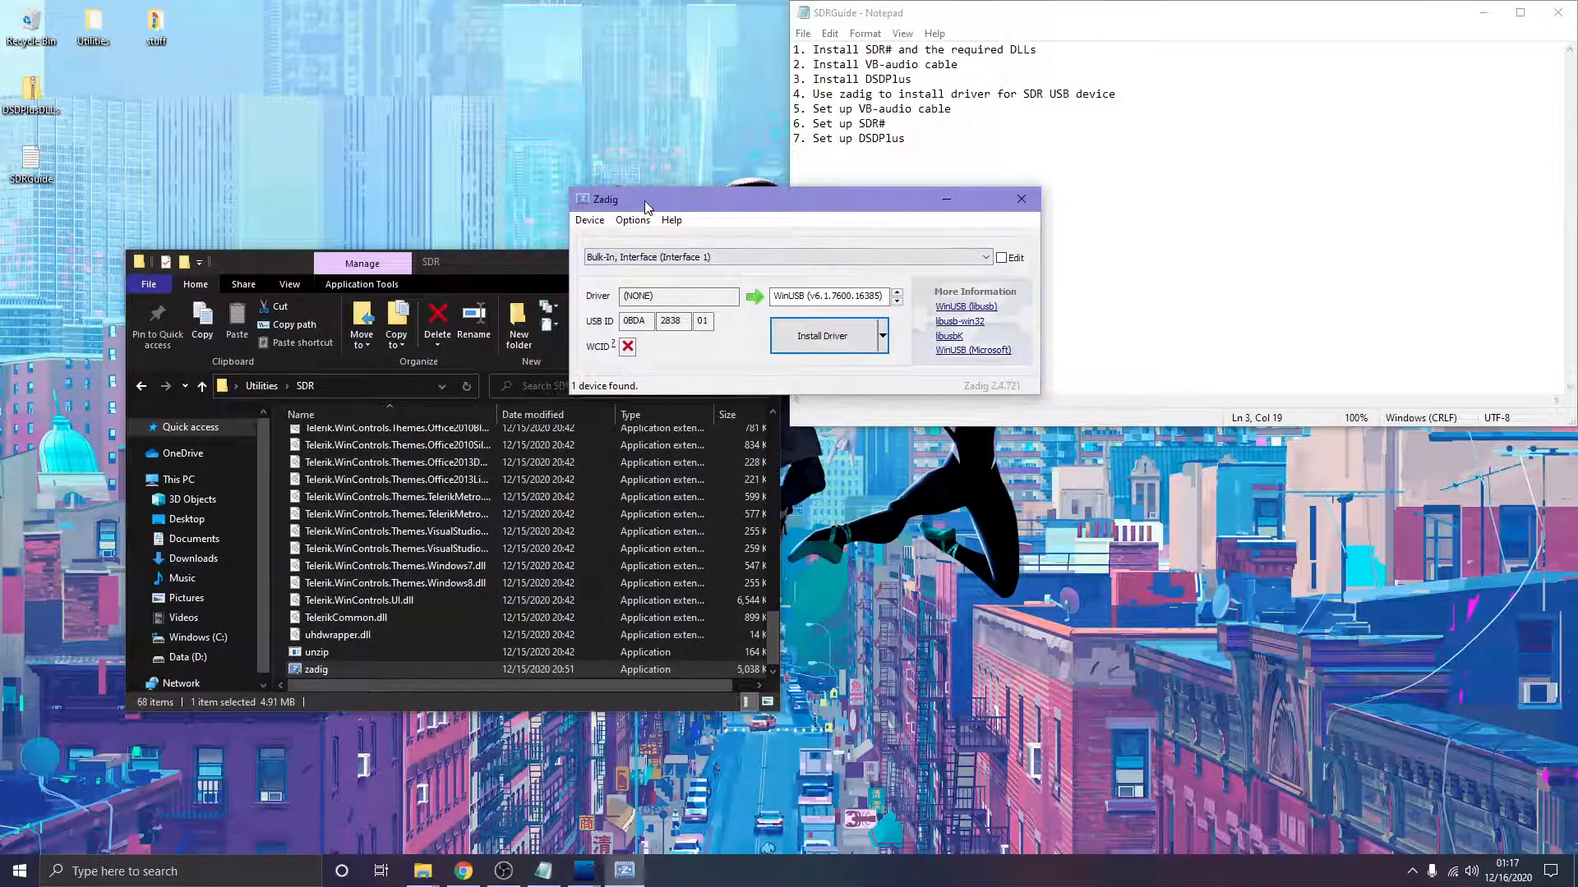
pyautogui.click(632, 221)
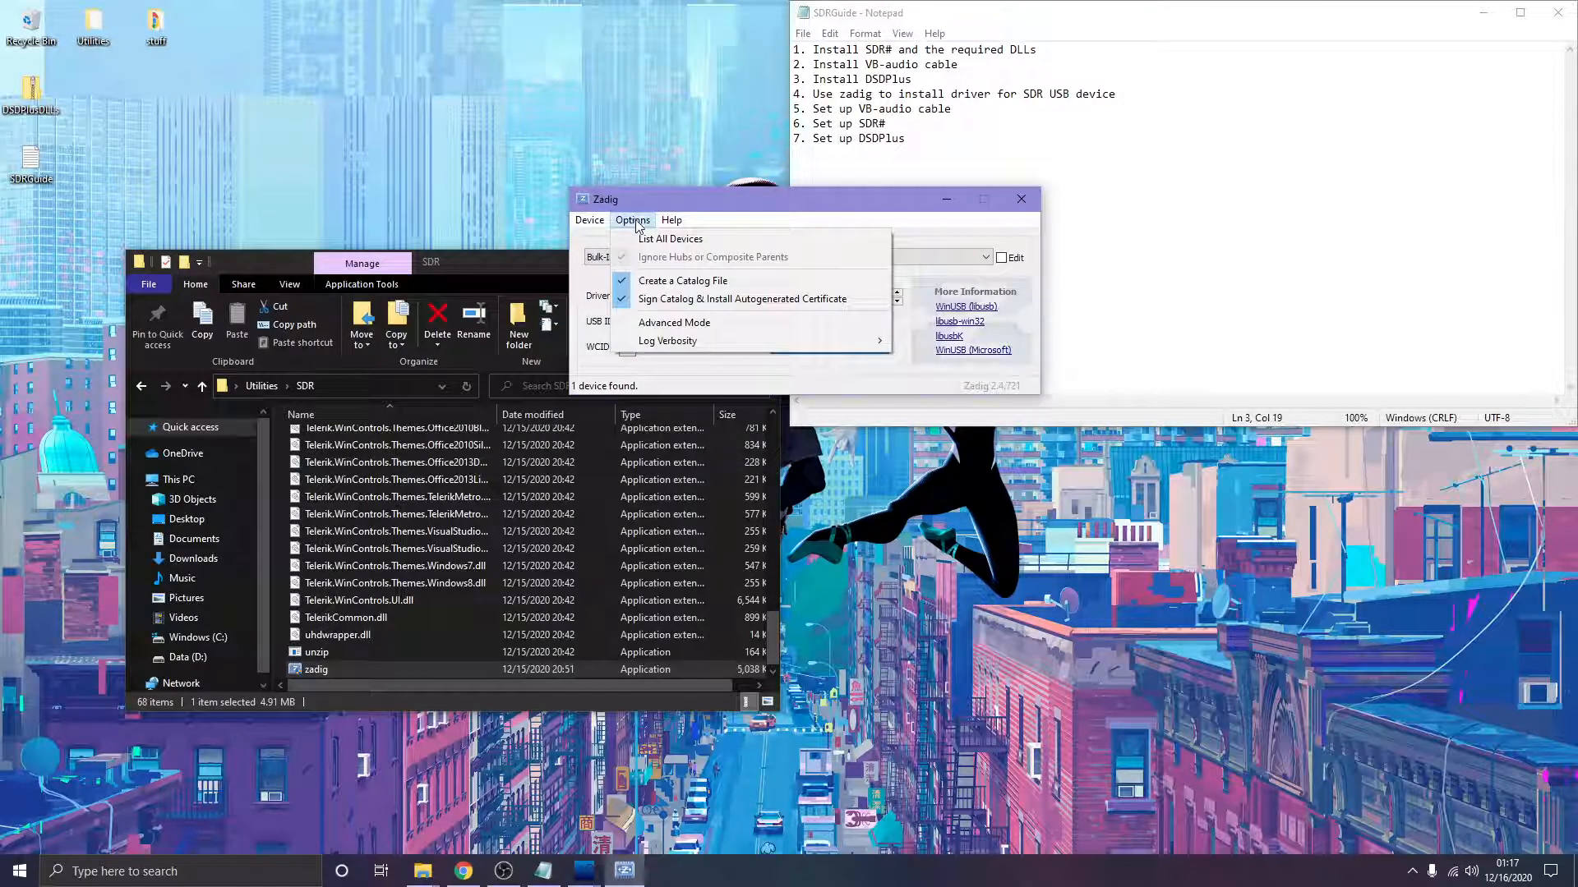
pyautogui.click(670, 238)
pyautogui.click(704, 258)
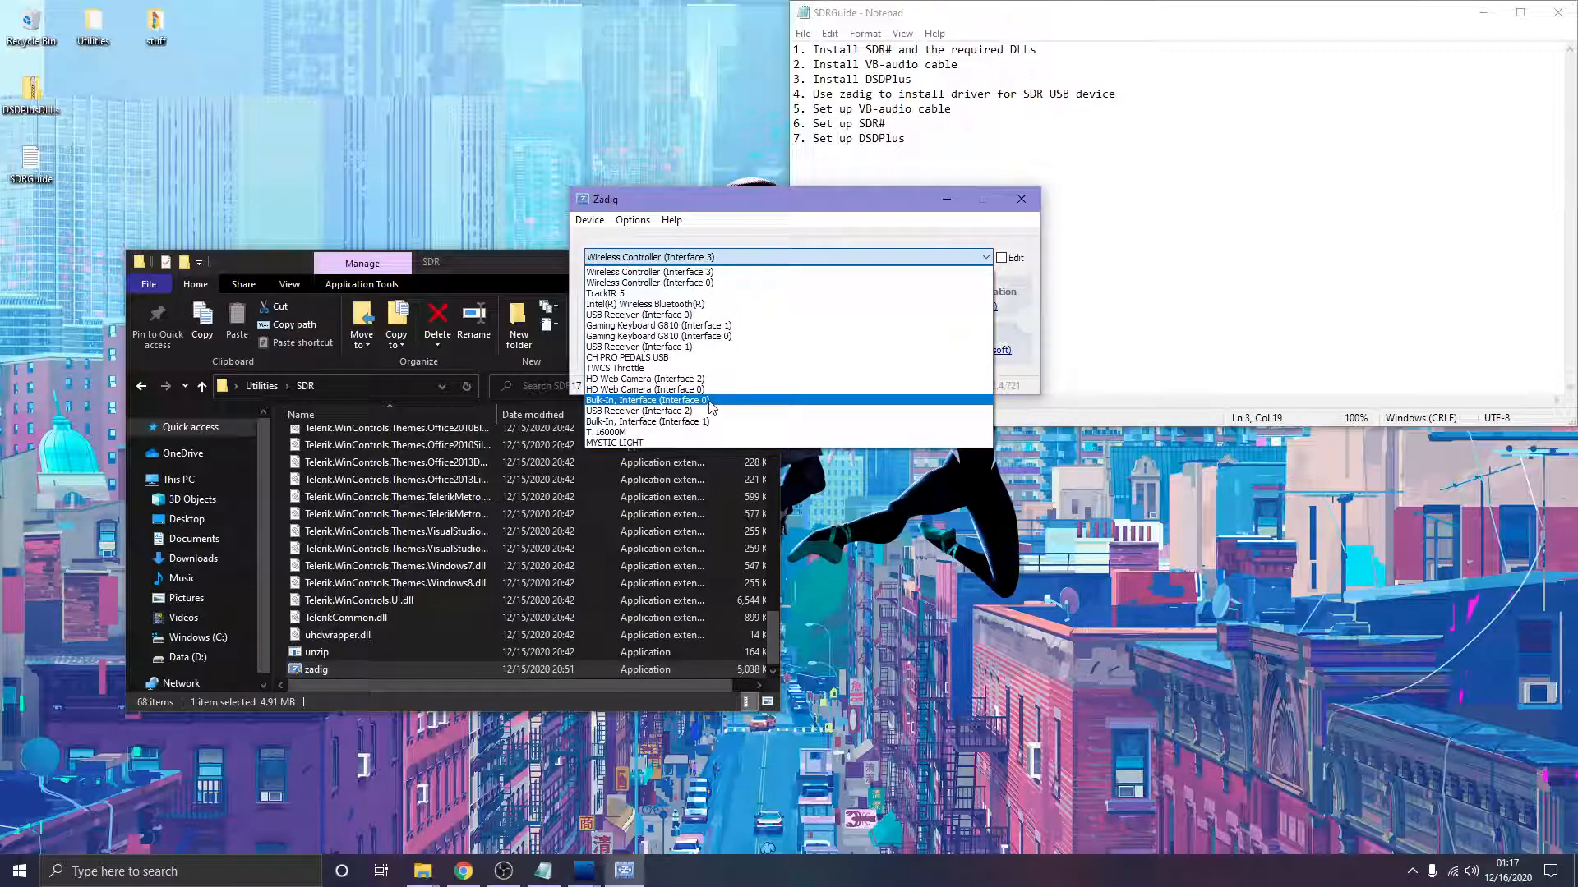
pyautogui.click(708, 401)
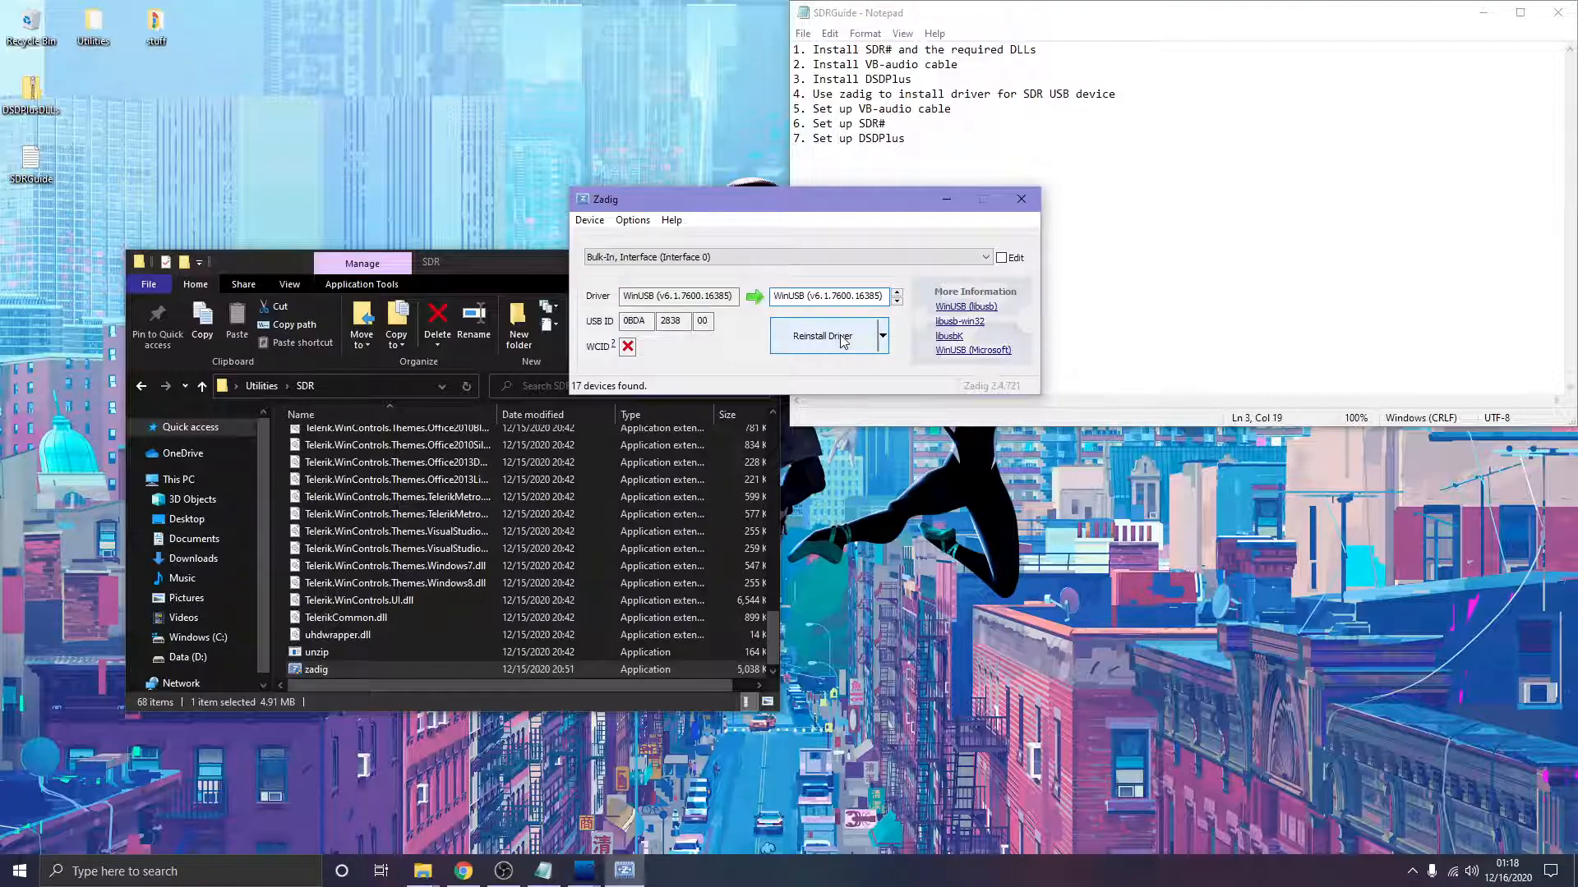
pyautogui.click(1015, 204)
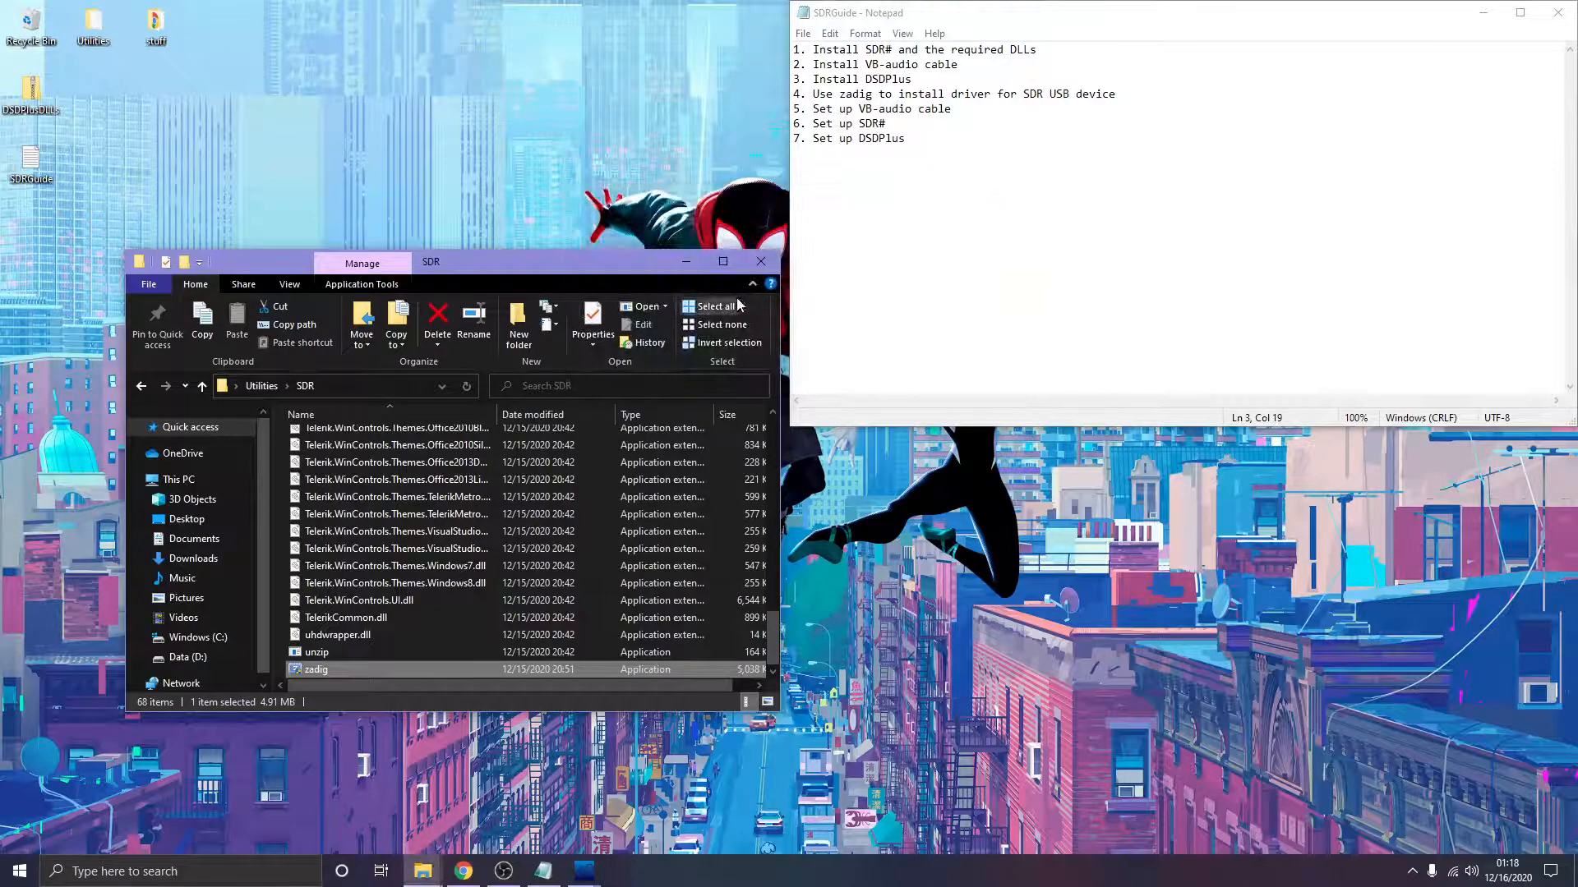
pyautogui.click(765, 263)
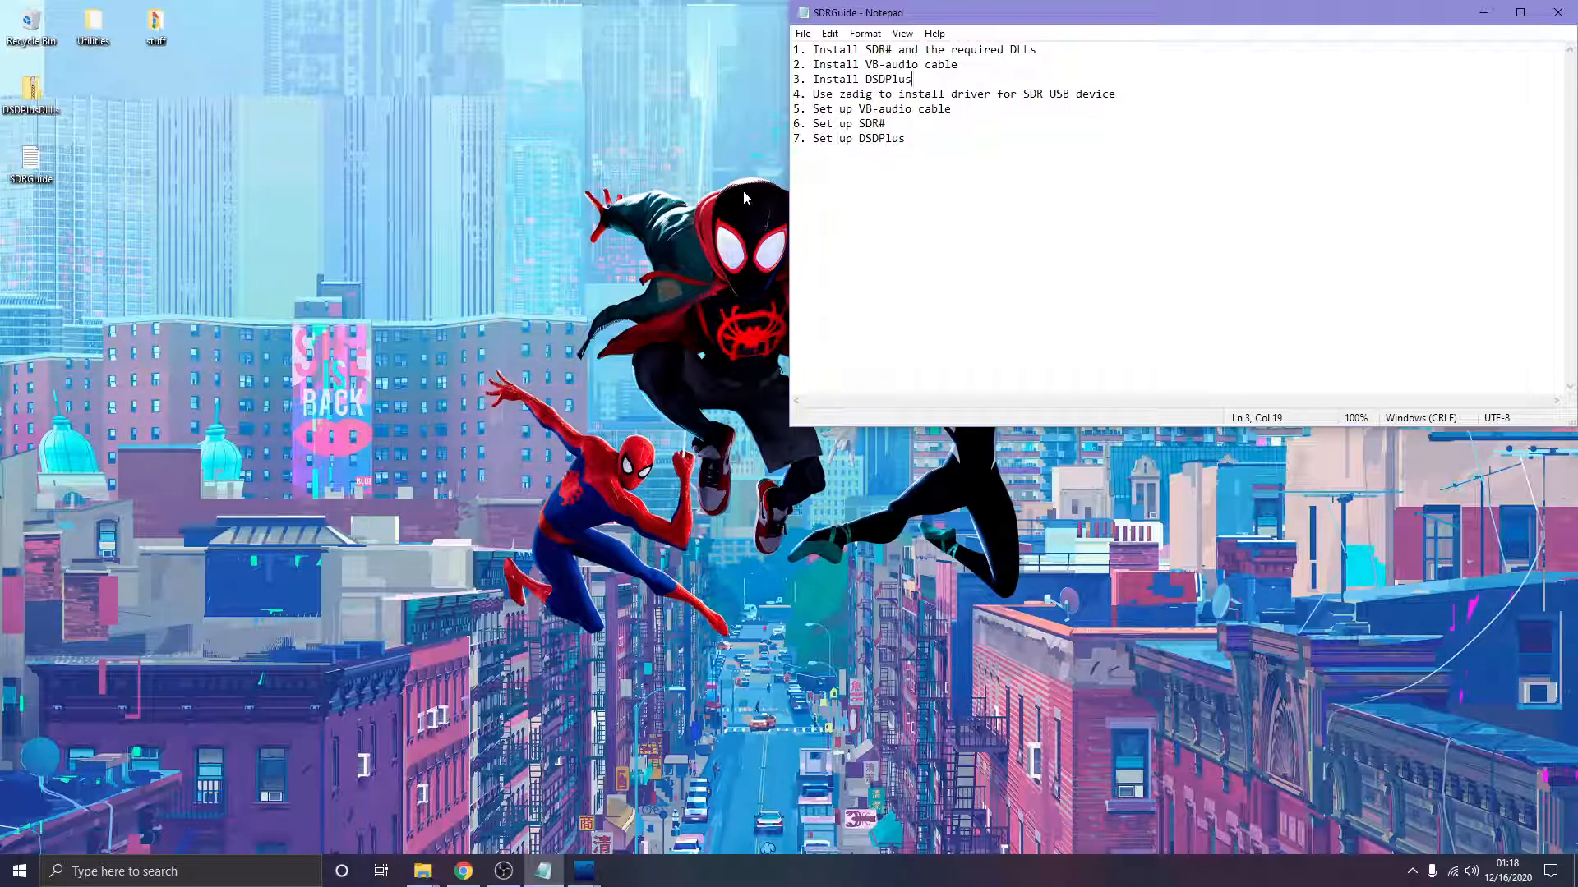
# Open the properties of the CABLE Output recording device in the Windows sound settings
pyautogui.rightClick(1475, 872)
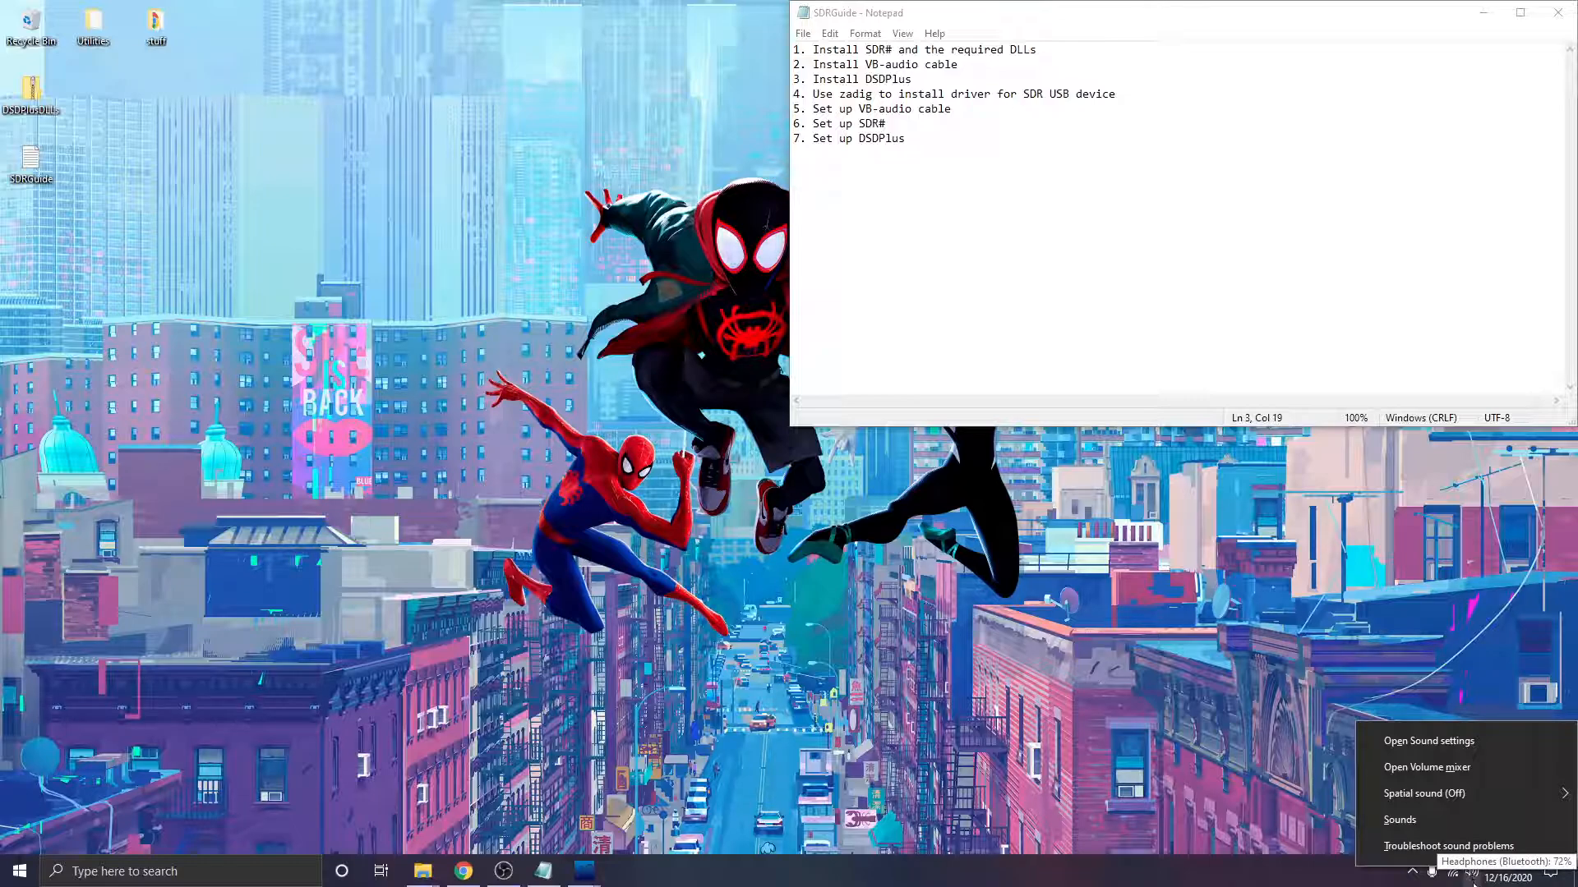
pyautogui.click(1437, 825)
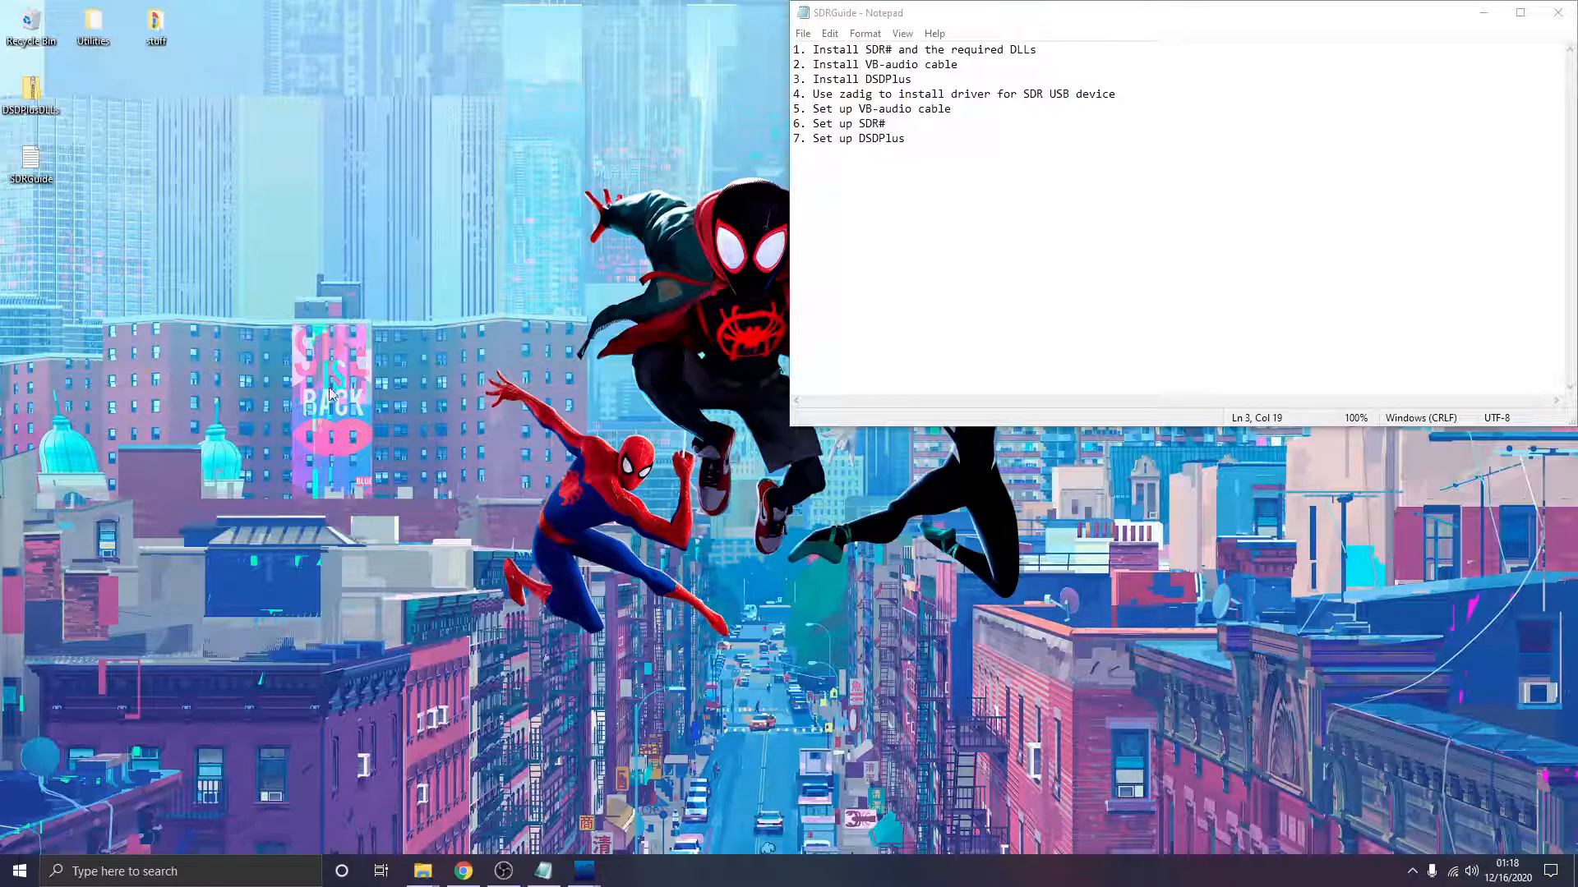
pyautogui.click(273, 234)
pyautogui.moveTo(505, 386); pyautogui.dragTo(502, 460)
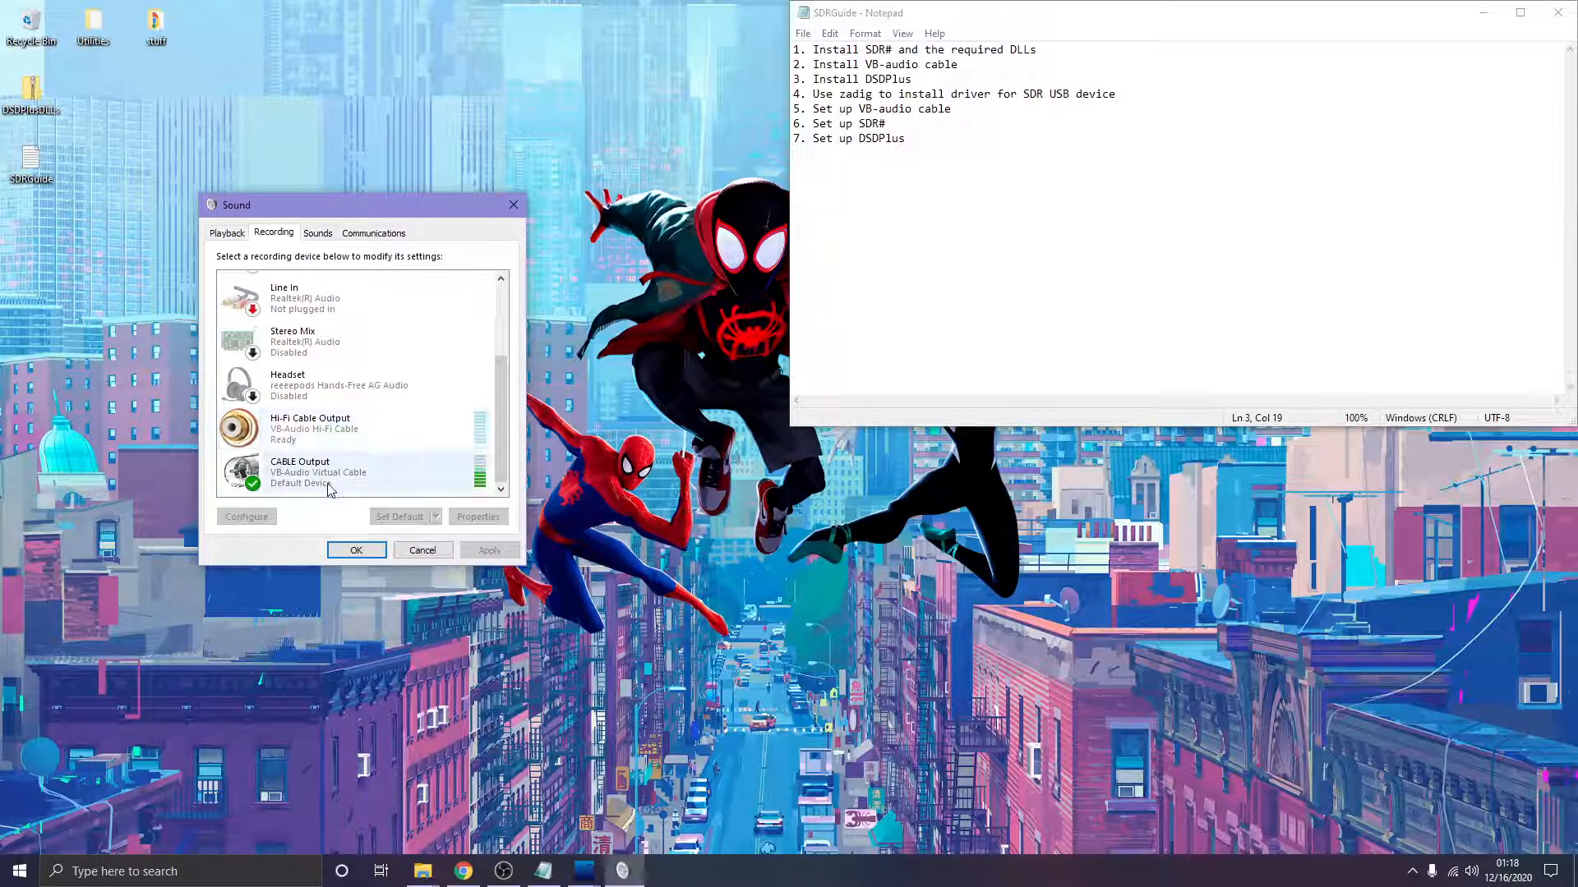
pyautogui.click(357, 472)
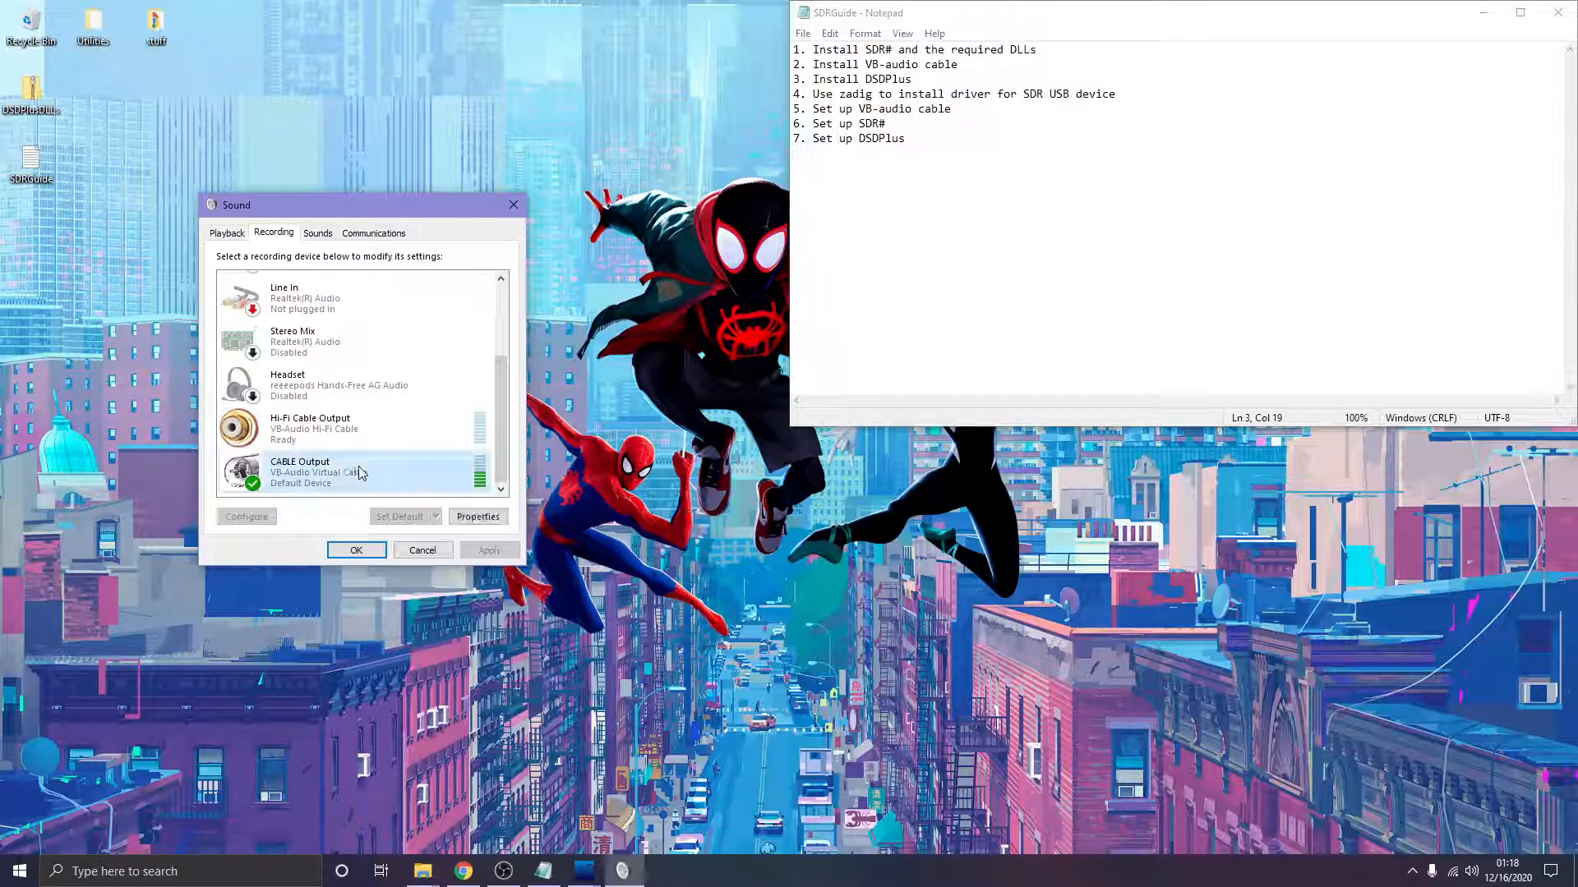
pyautogui.rightClick(371, 468)
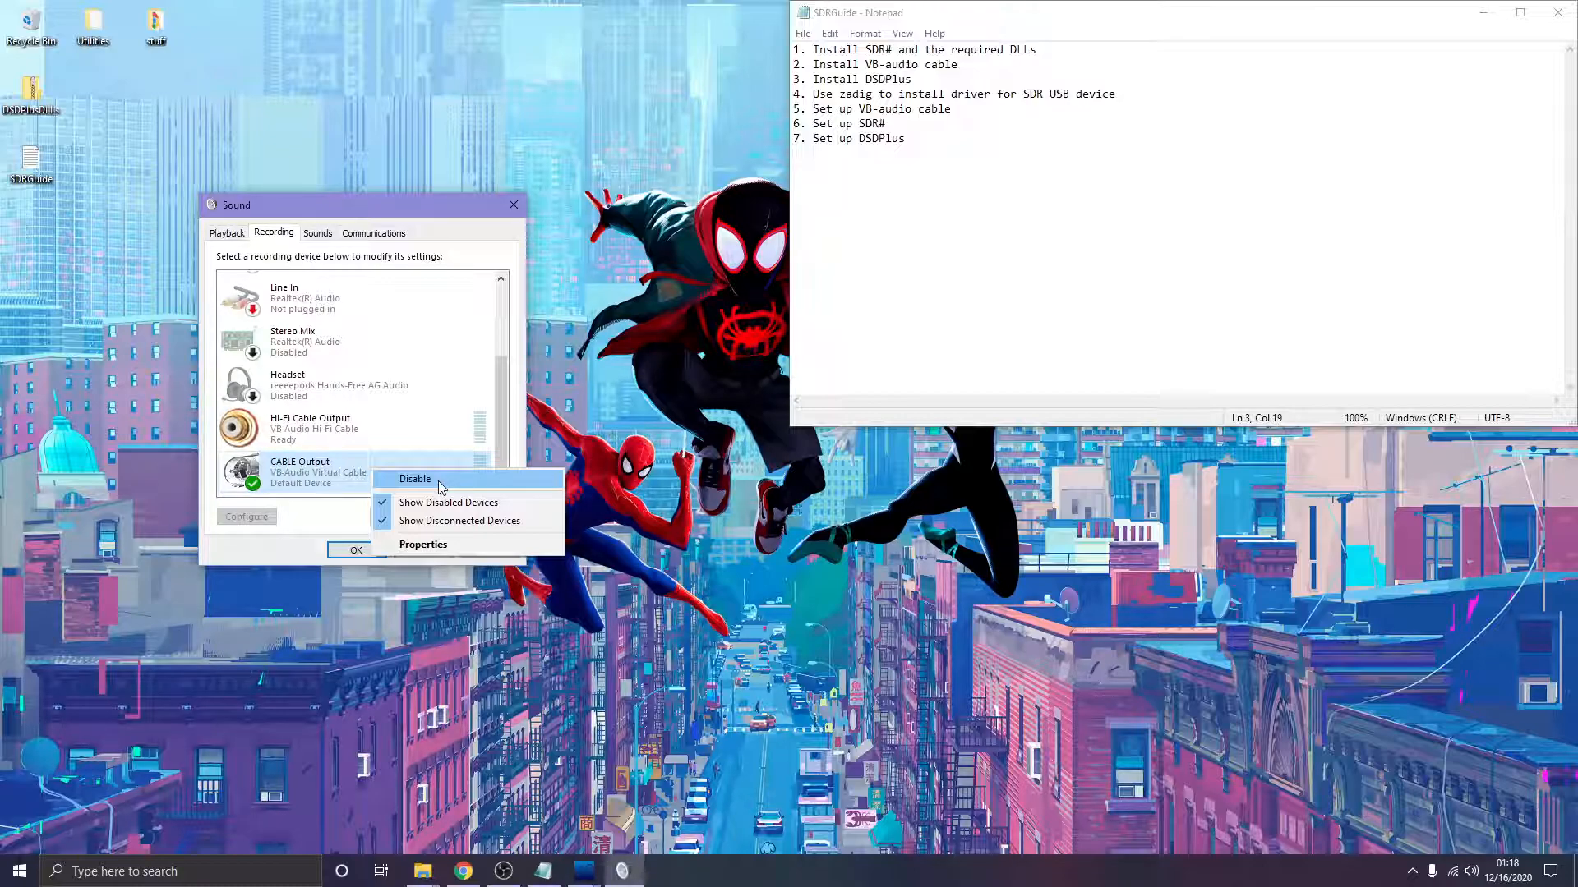
pyautogui.click(335, 478)
pyautogui.doubleClick(335, 478)
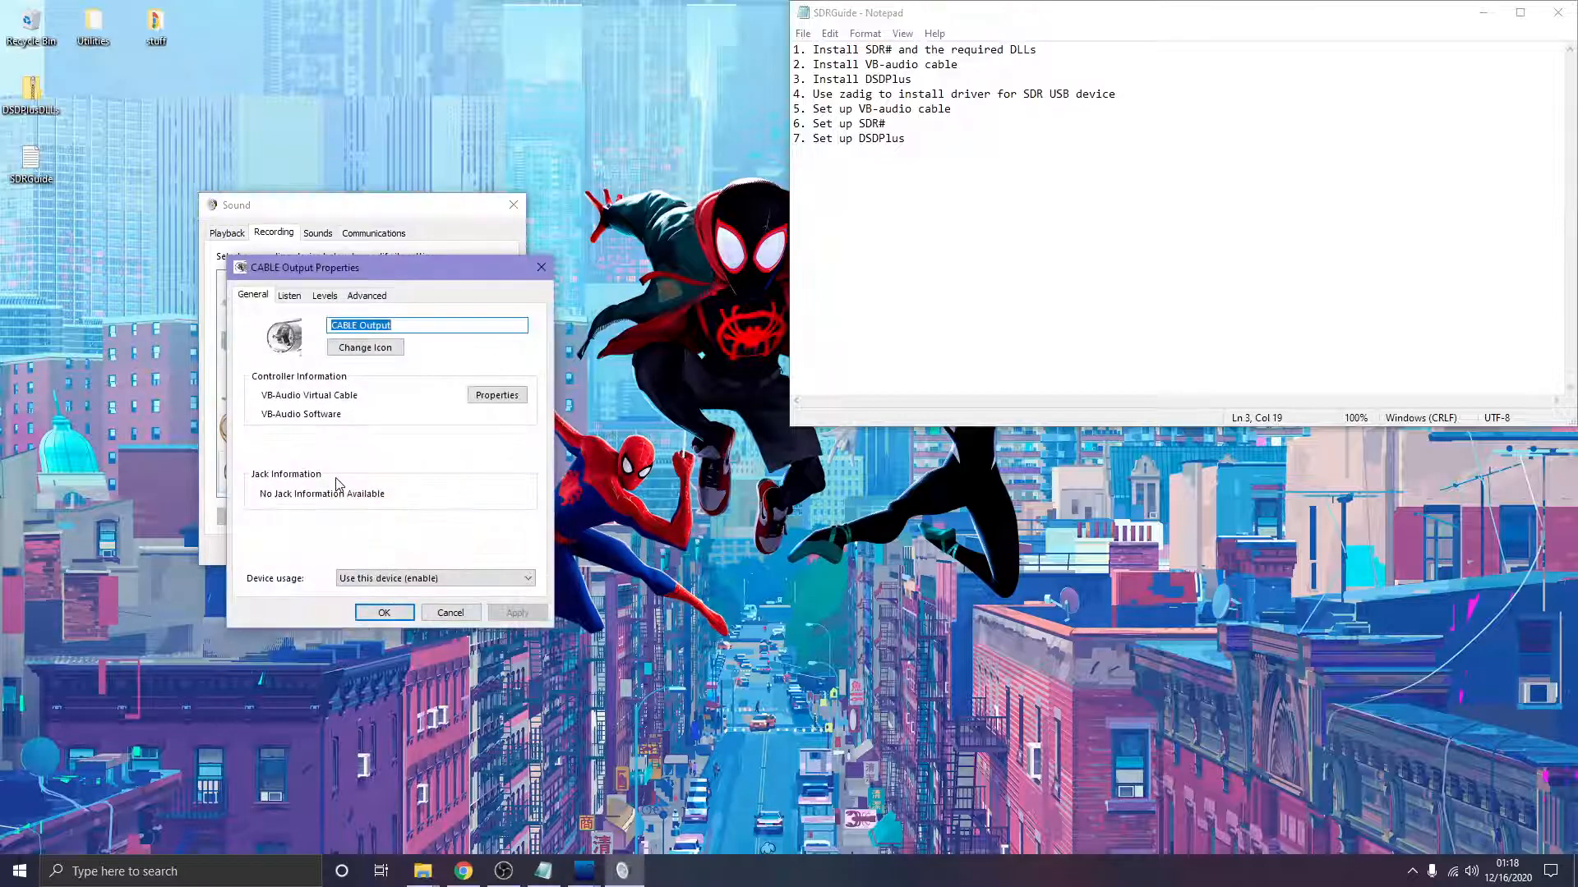
# Review CABLE Output's listening options, toggling Listen to this device on and back off, and accept both sound dialogs
pyautogui.click(295, 302)
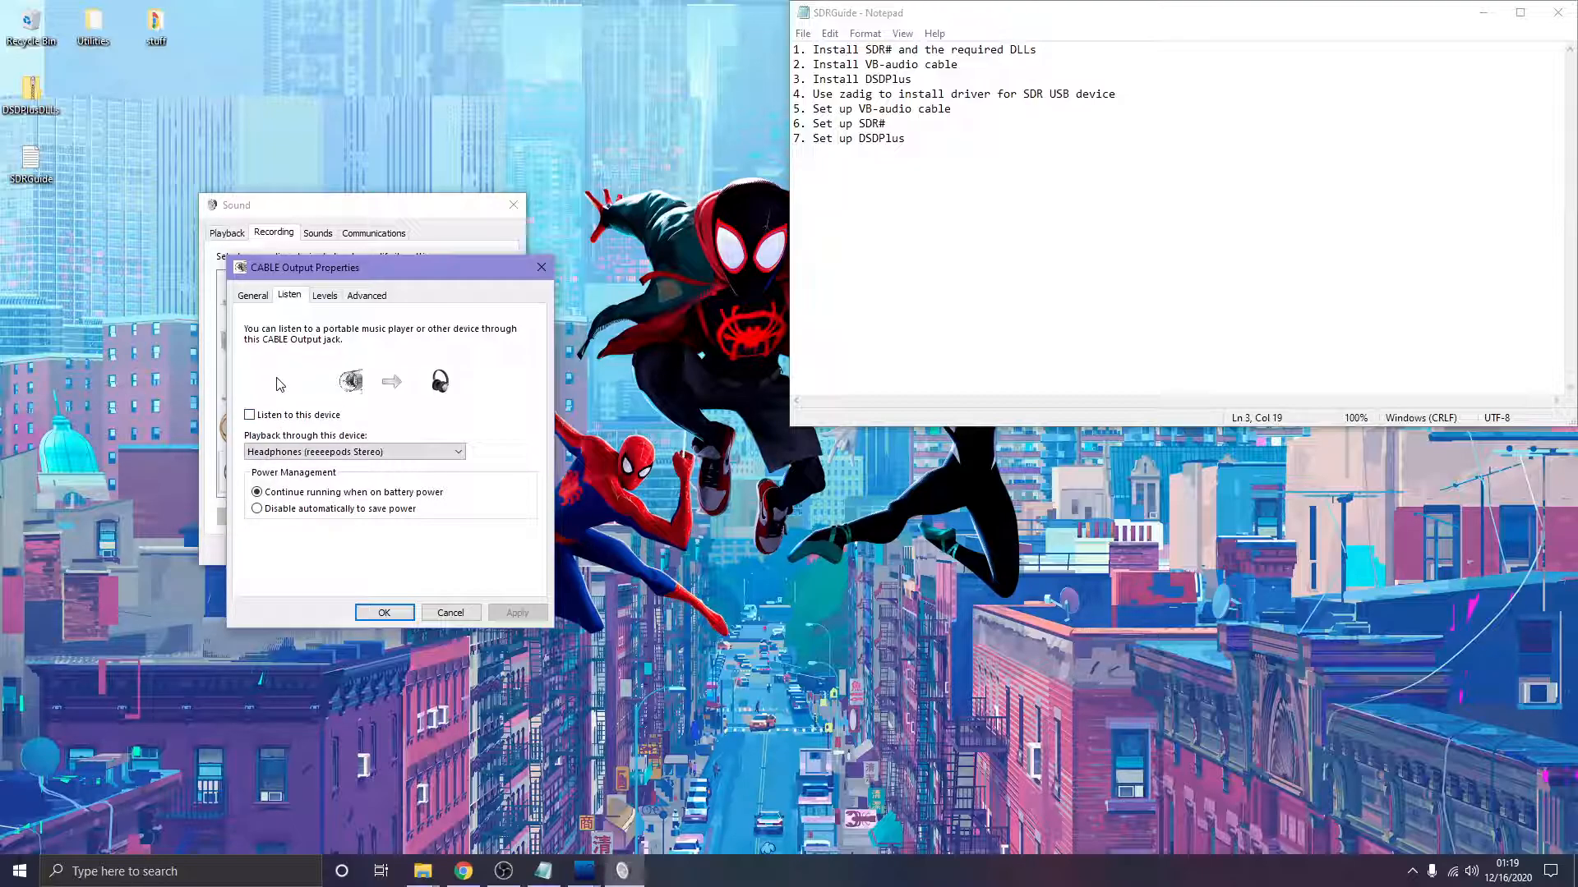
pyautogui.click(250, 415)
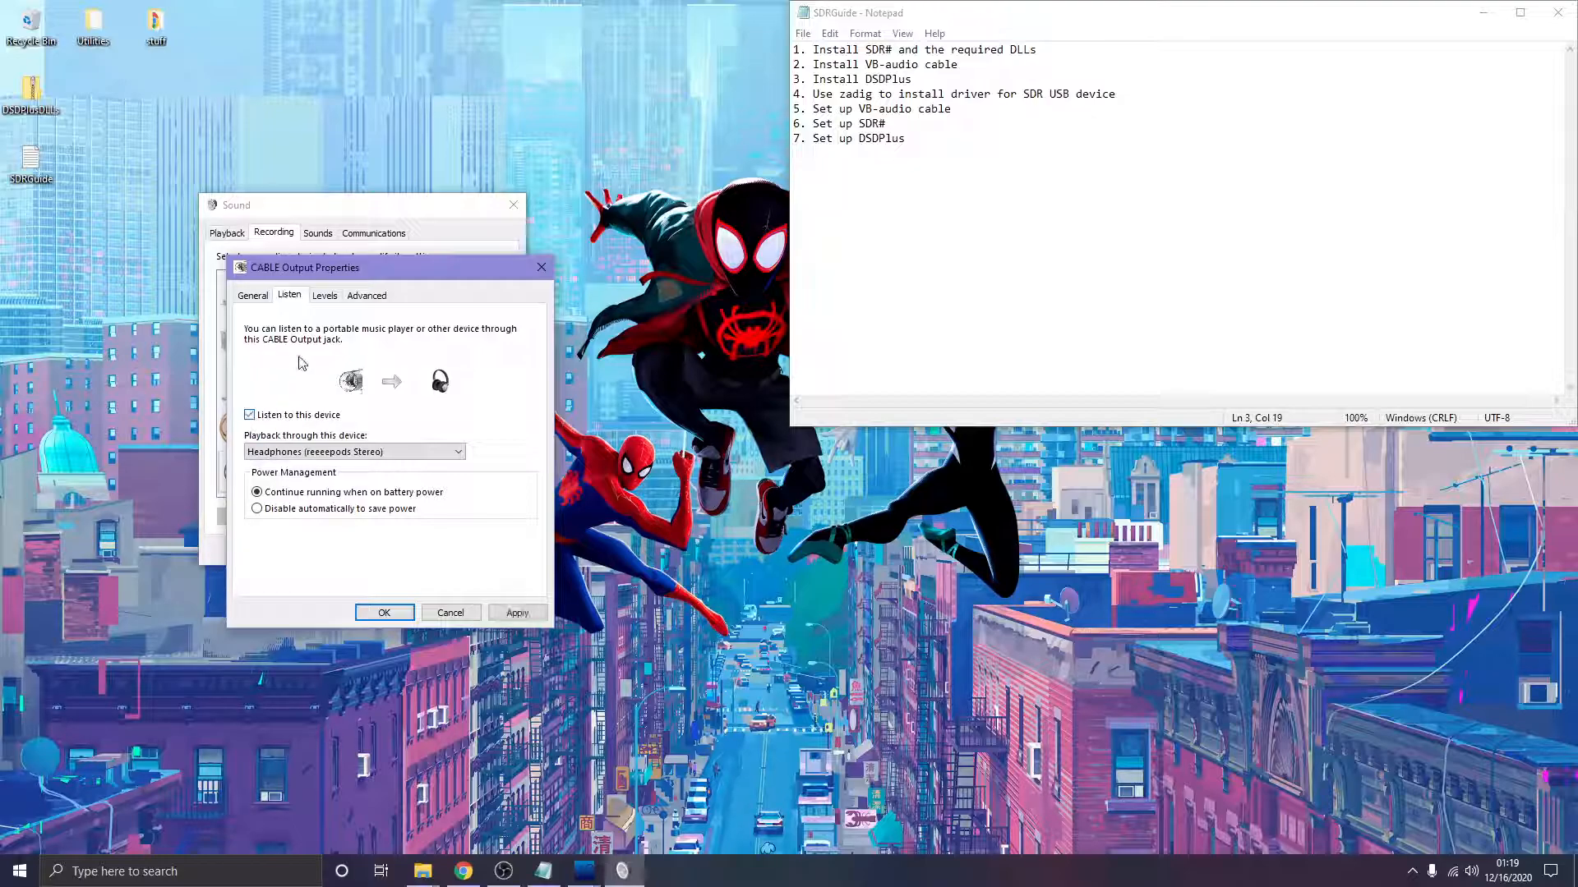
pyautogui.click(263, 417)
pyautogui.click(408, 454)
pyautogui.click(409, 454)
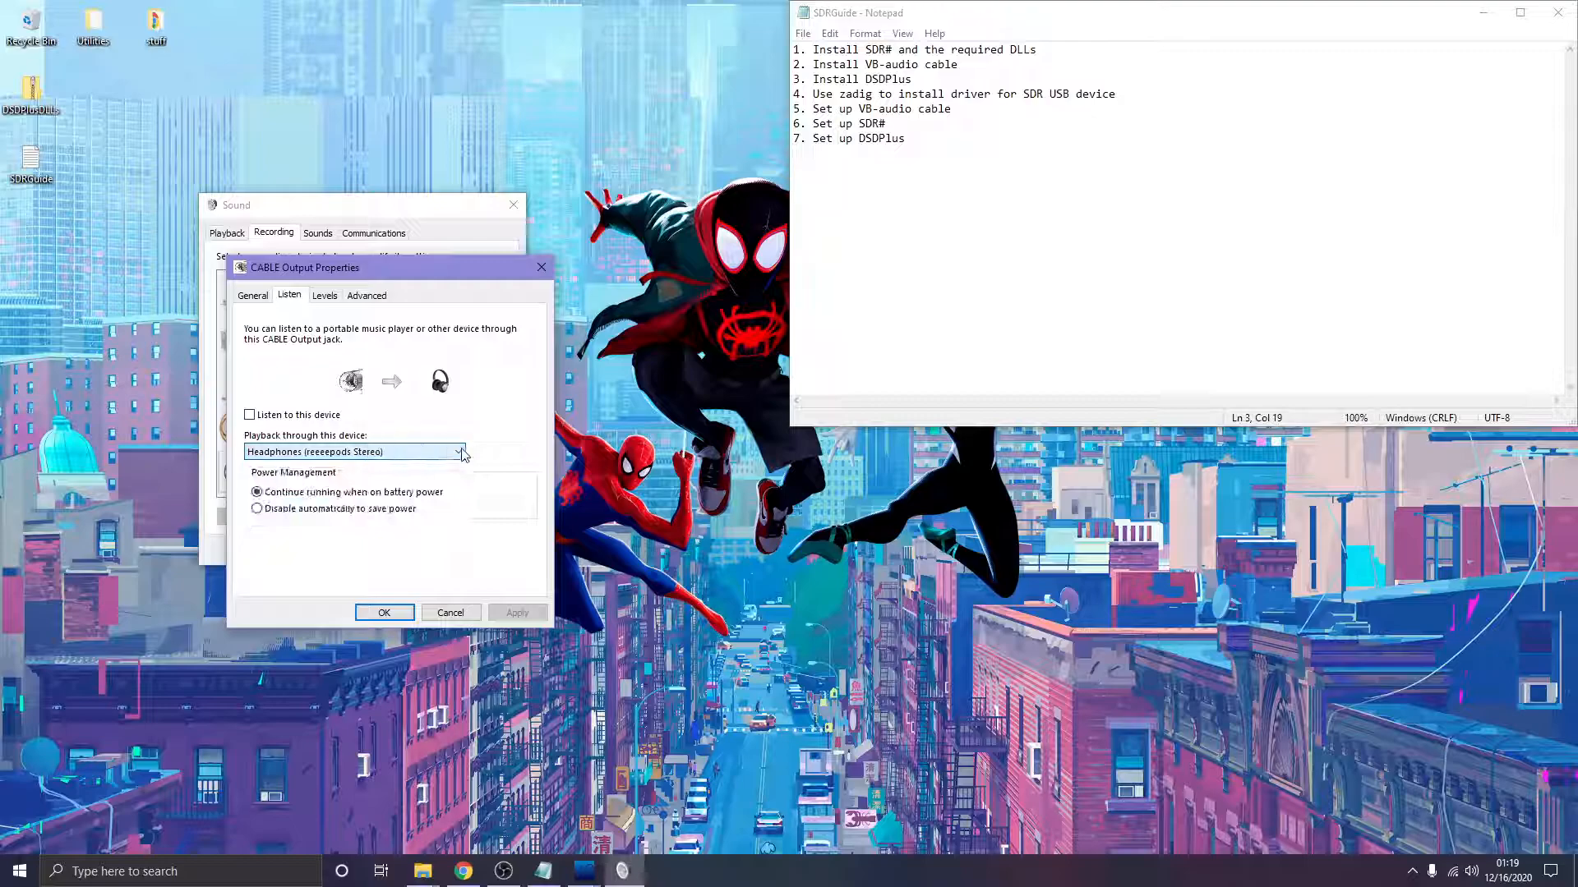
pyautogui.click(384, 613)
pyautogui.click(357, 554)
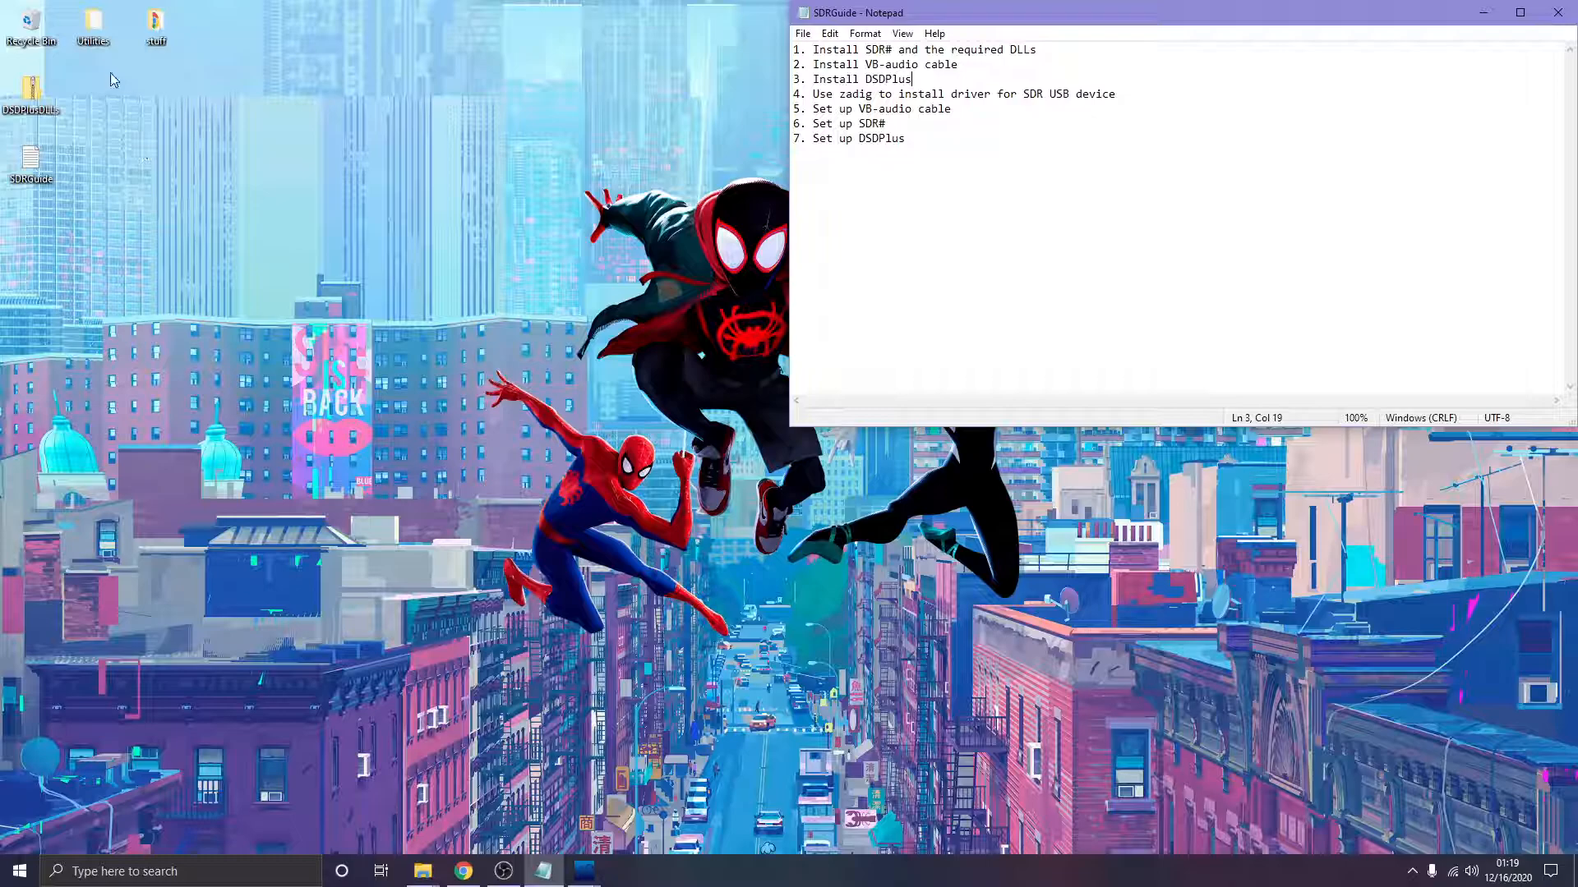
# Launch SDRSharp from the SDR folder inside Utilities and minimize the folder window
pyautogui.doubleClick(92, 29)
pyautogui.doubleClick(365, 455)
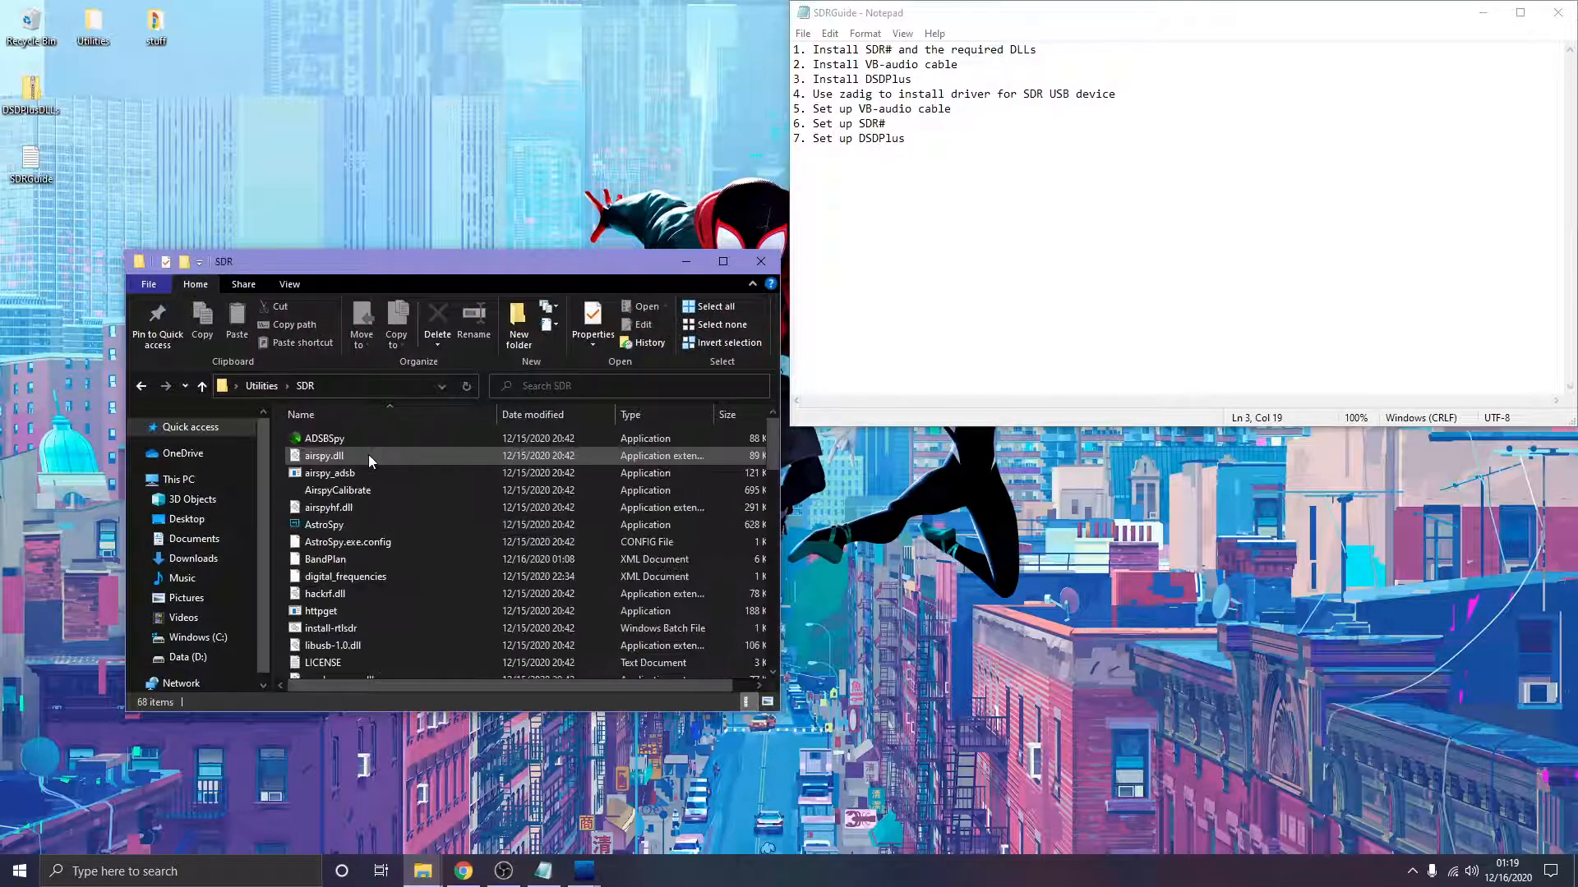
pyautogui.scroll(-10, 365, 468)
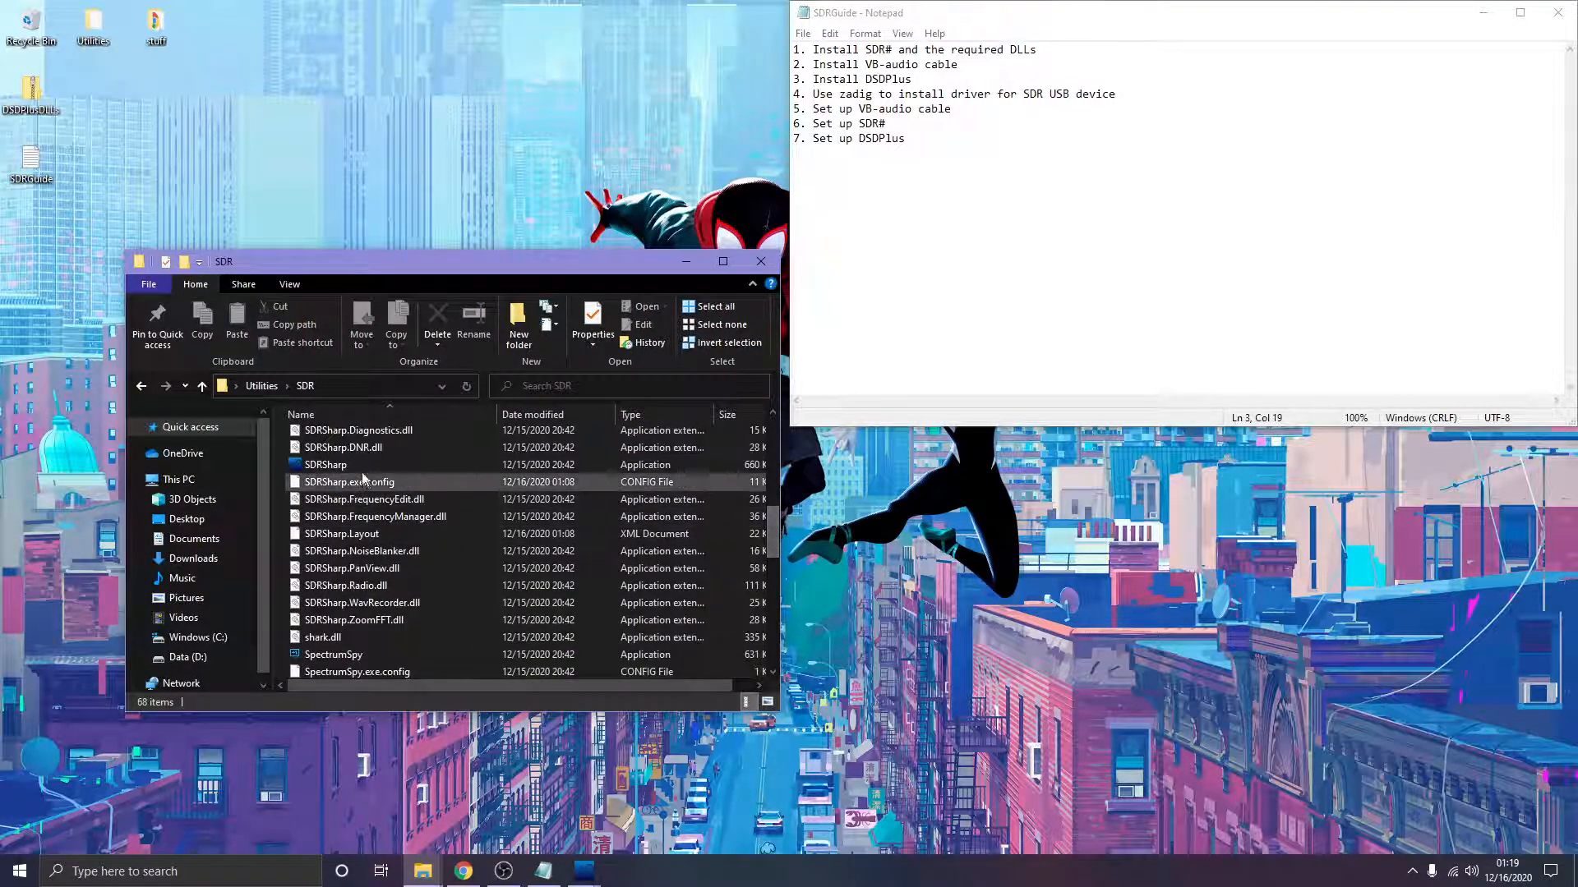
pyautogui.doubleClick(362, 468)
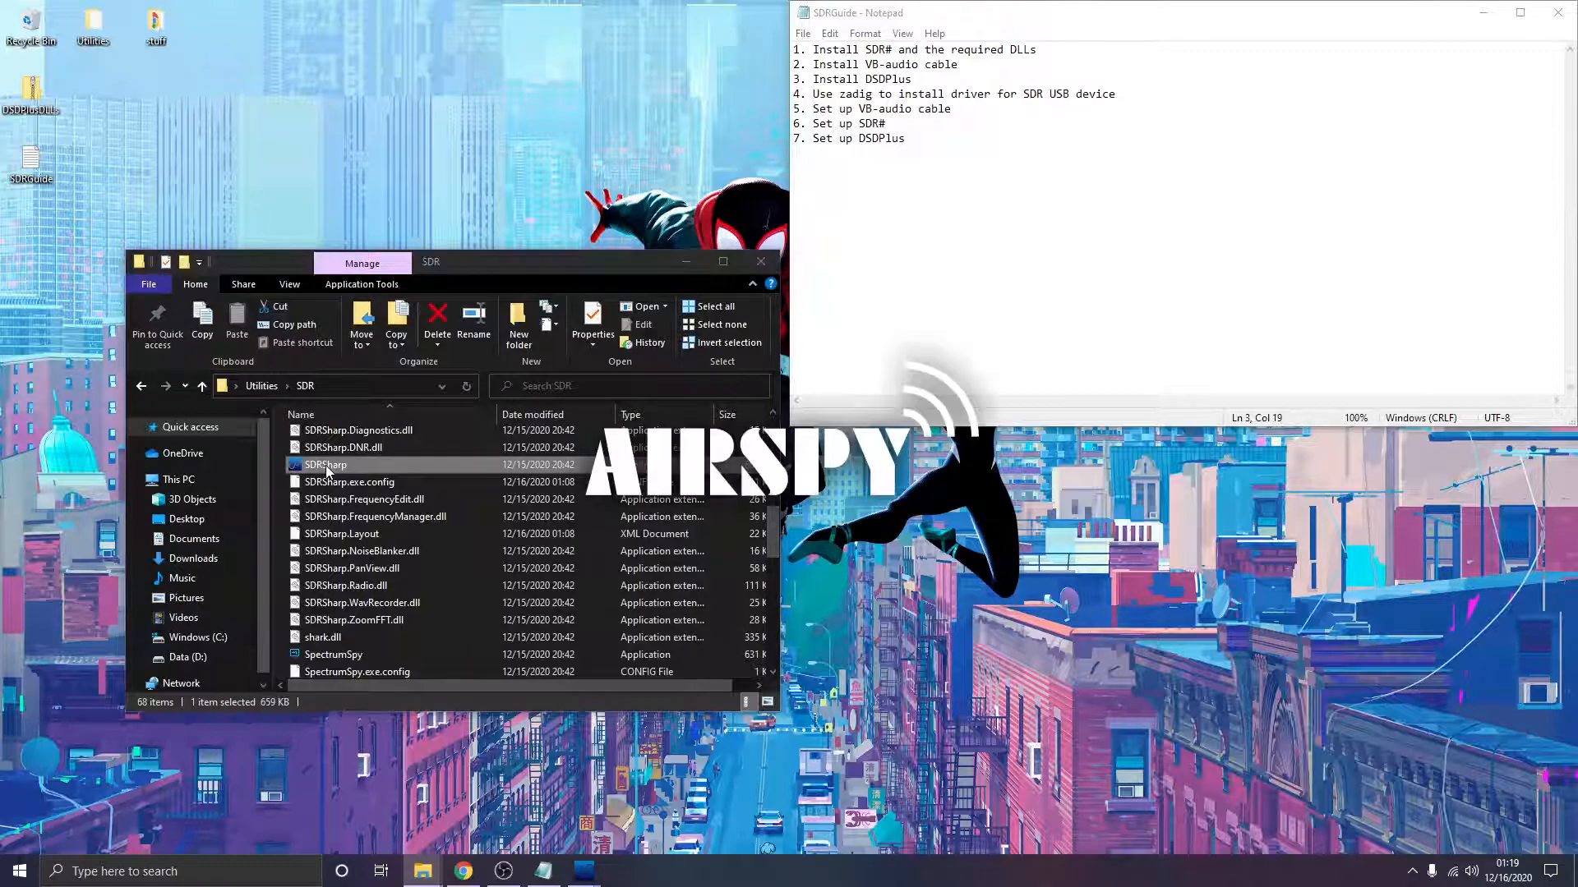
pyautogui.click(687, 261)
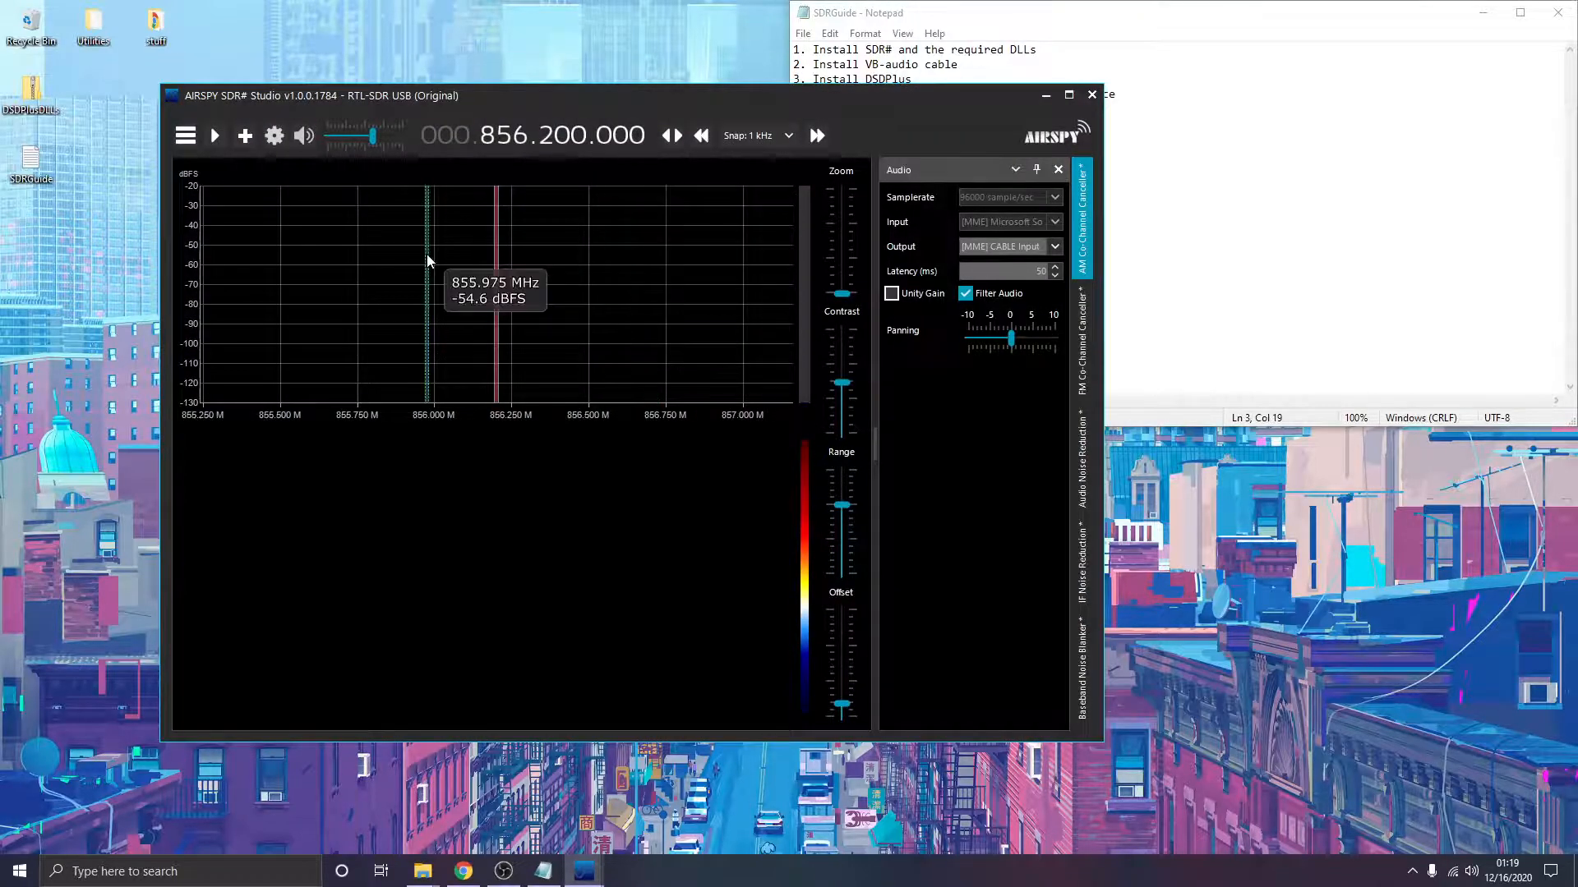
# Show the Source panel in SDR# and open the RTL-SDR Controller settings beside it
pyautogui.click(186, 140)
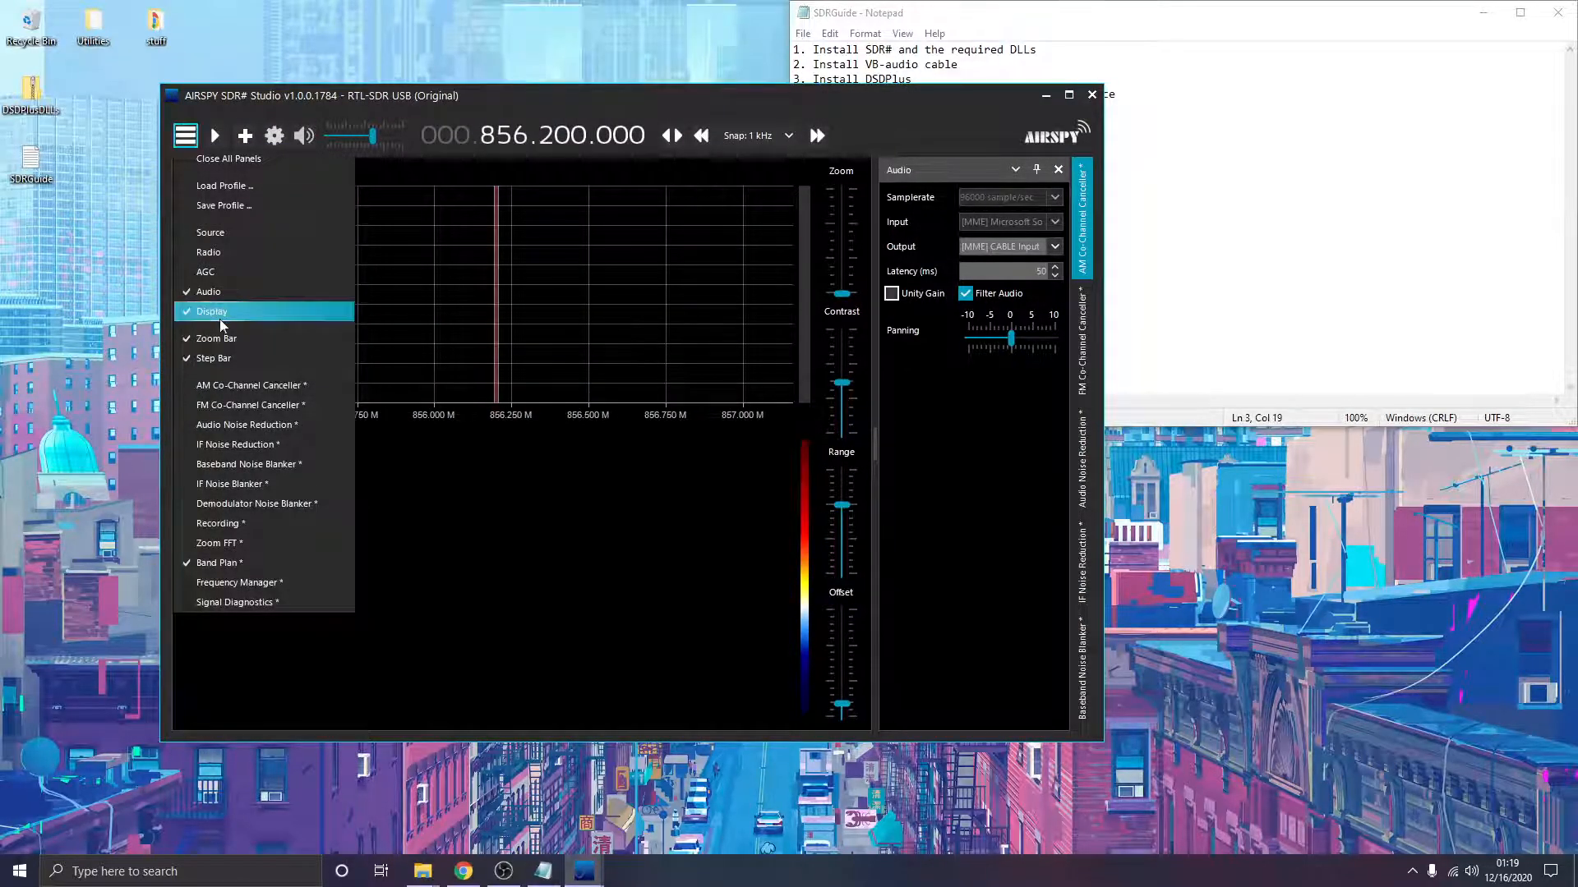
pyautogui.click(227, 235)
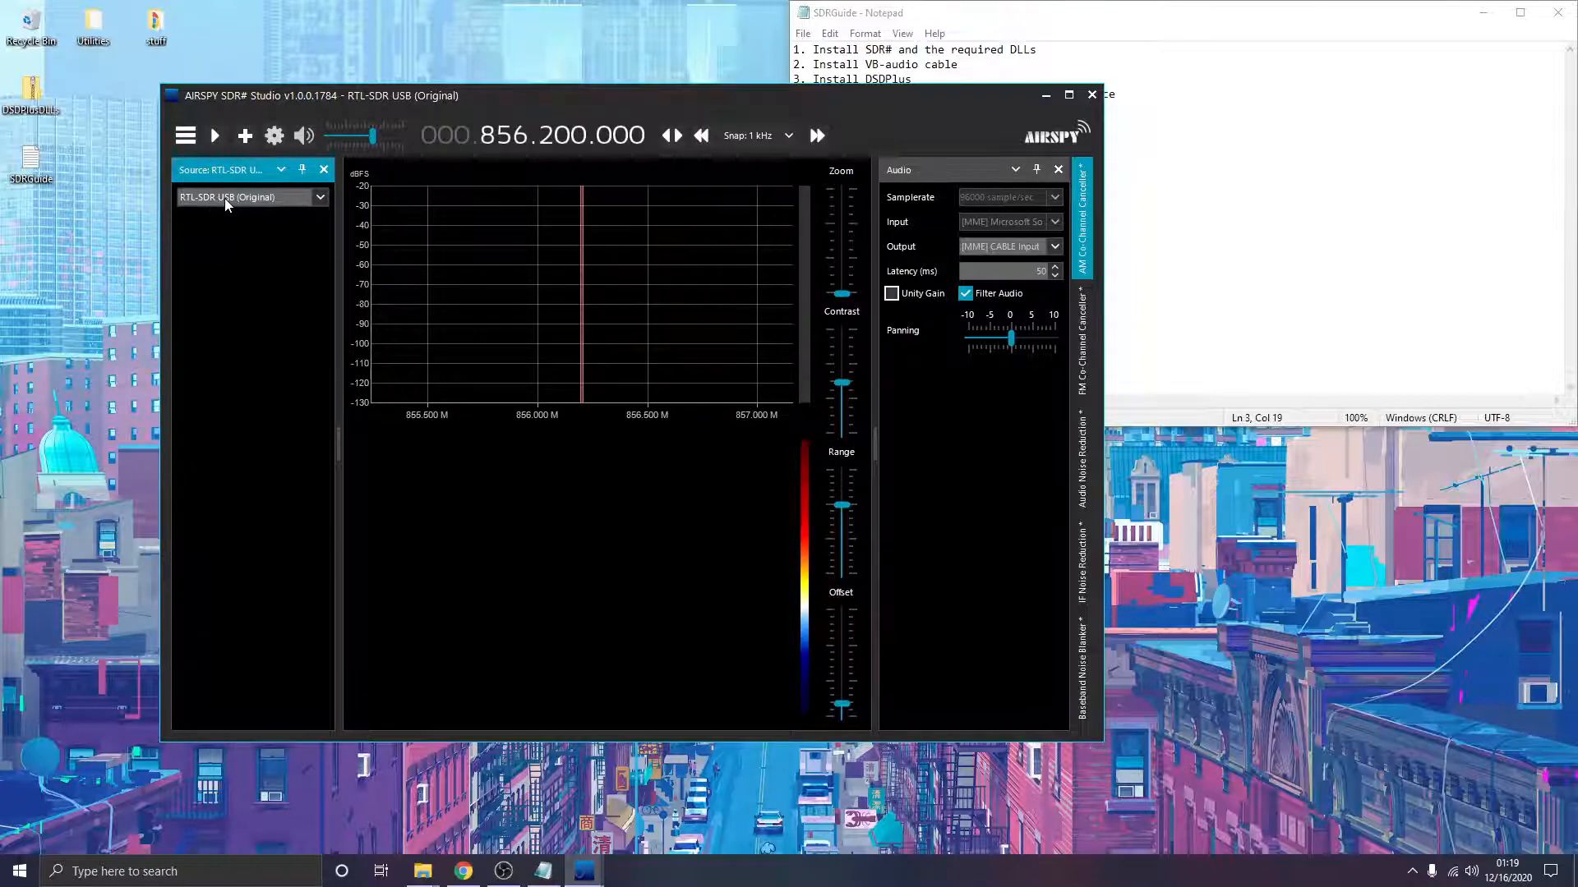
pyautogui.click(268, 140)
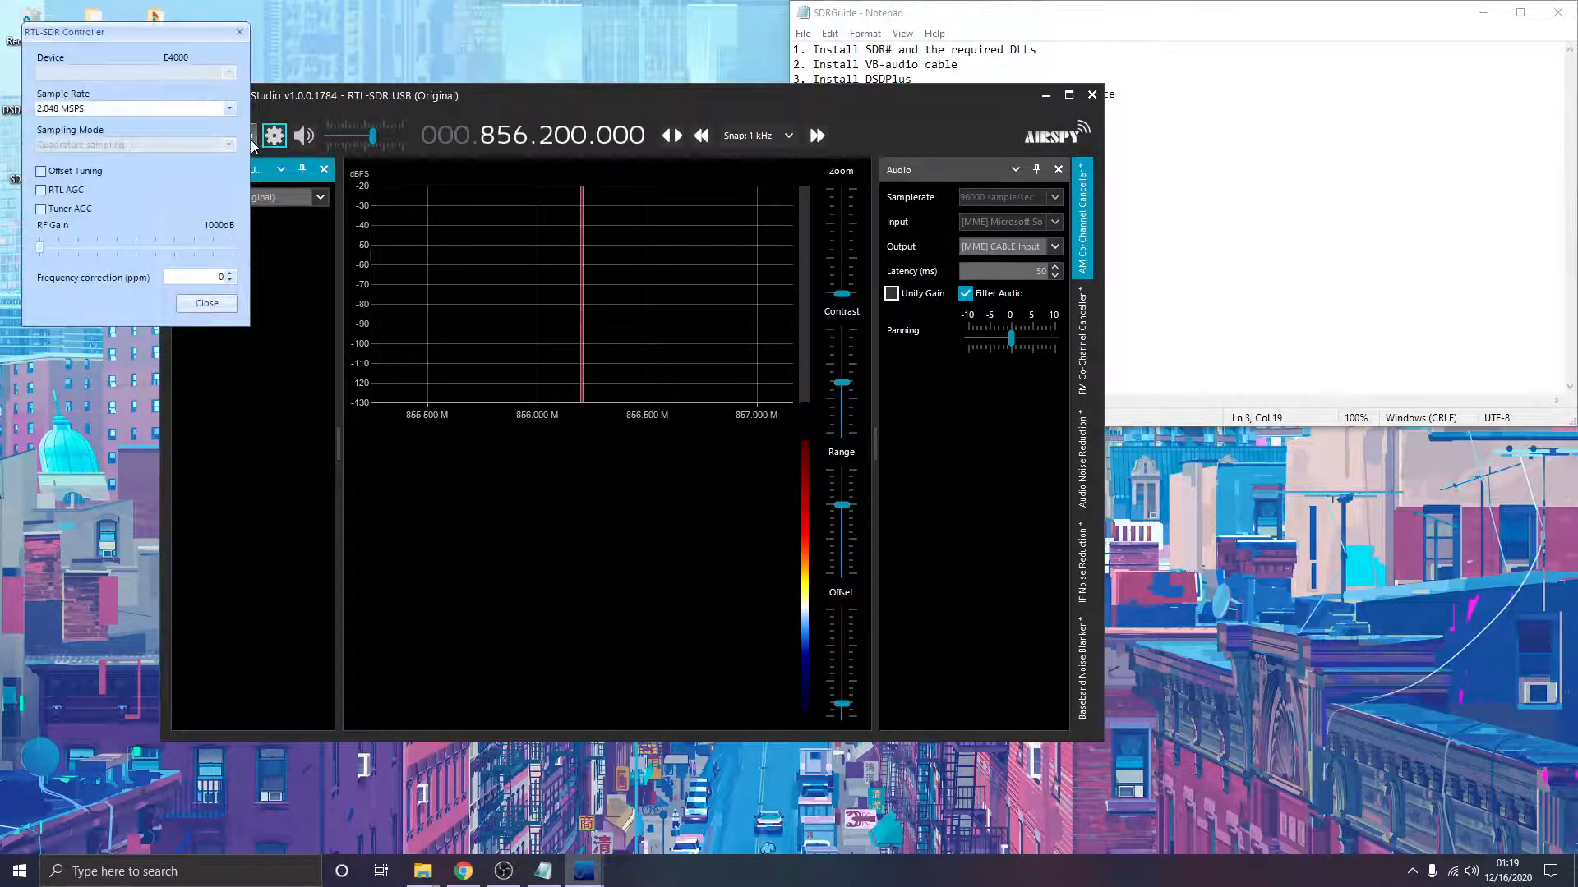
pyautogui.moveTo(141, 37); pyautogui.dragTo(438, 178)
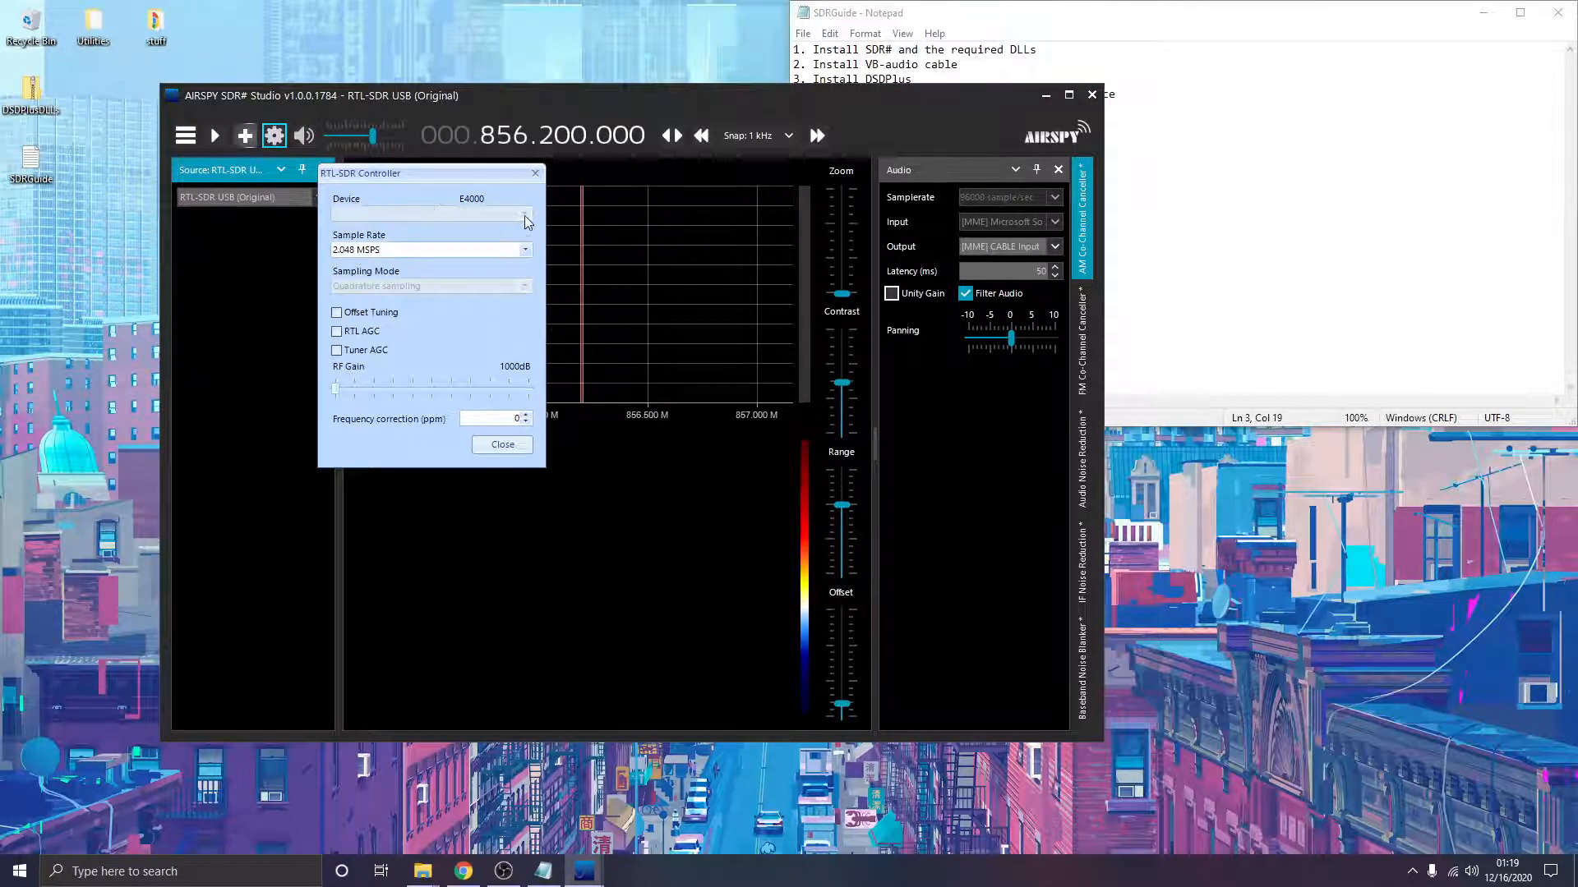
# Close the RTL-SDR Controller and SDR#, and relaunch SDRSharp from the SDR folder
pyautogui.click(504, 444)
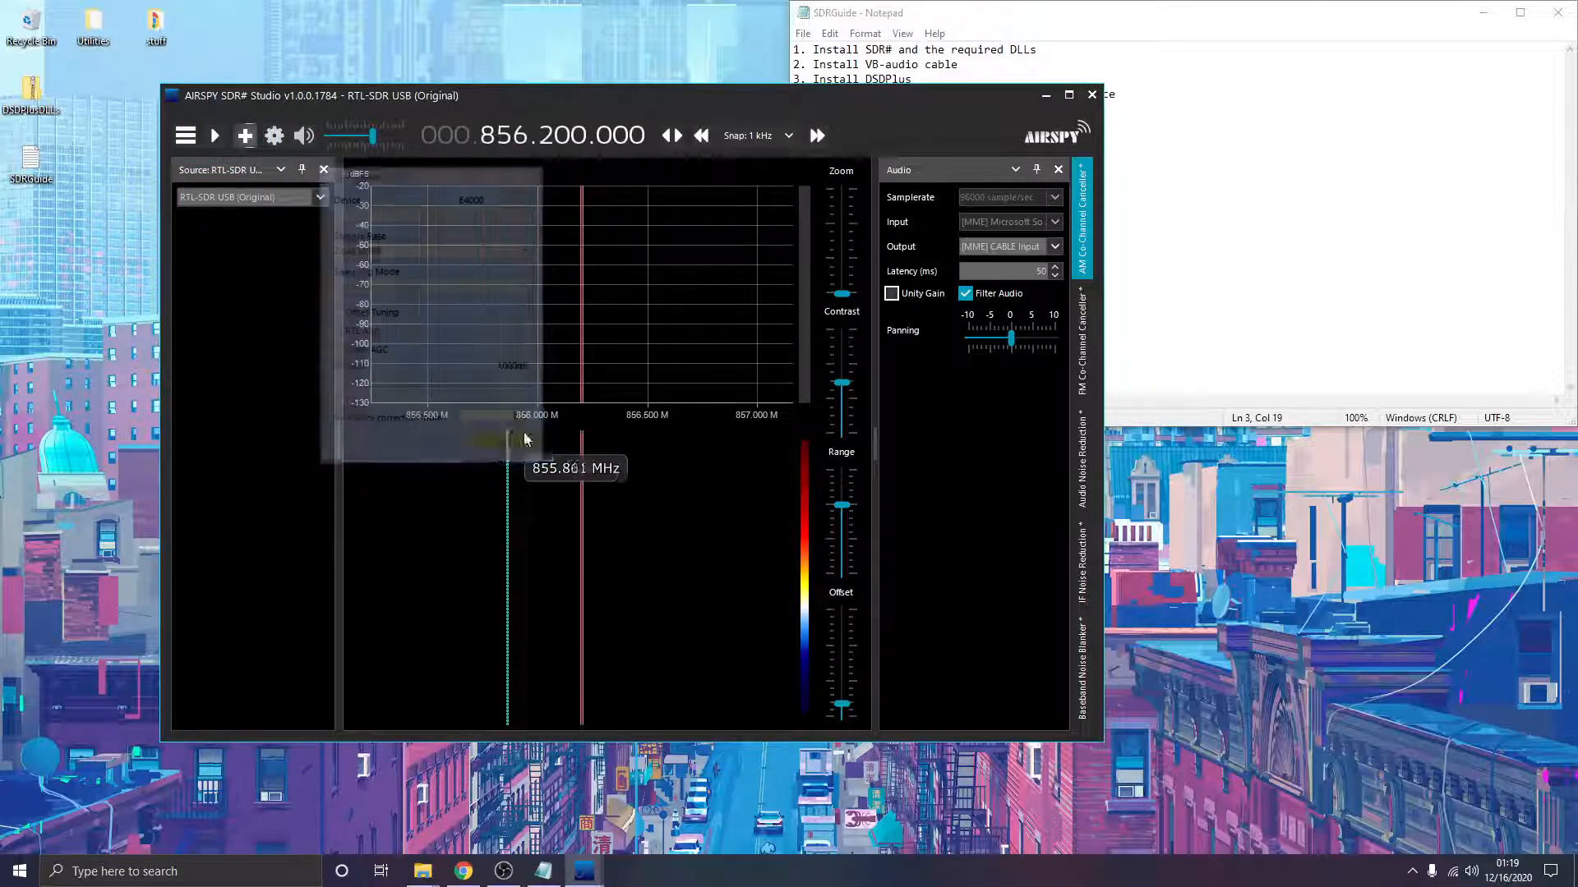
pyautogui.click(1091, 94)
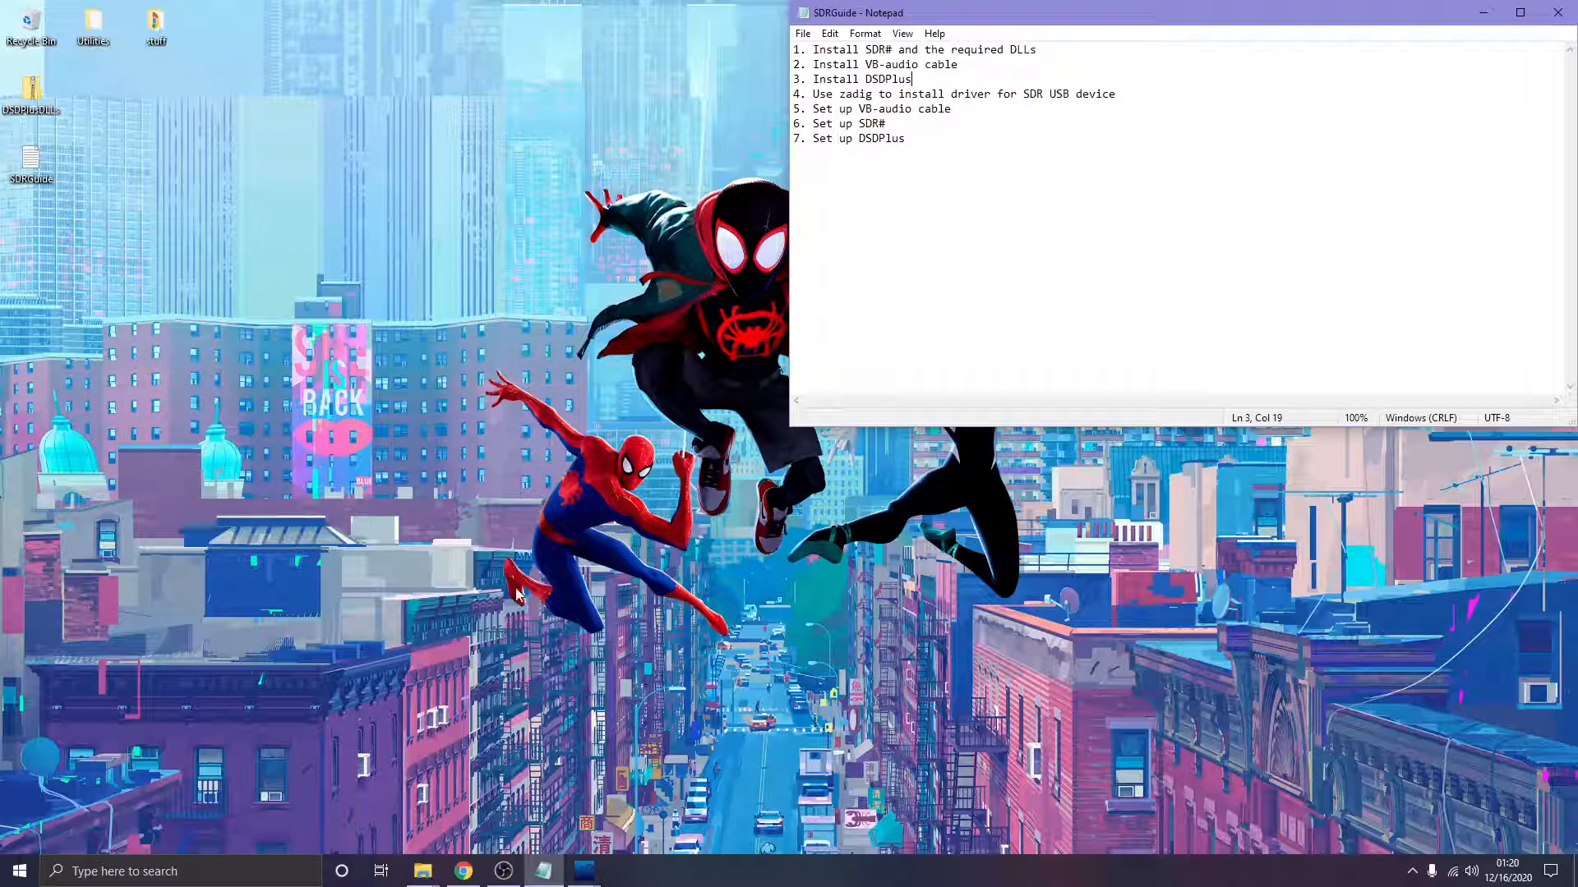
pyautogui.click(429, 873)
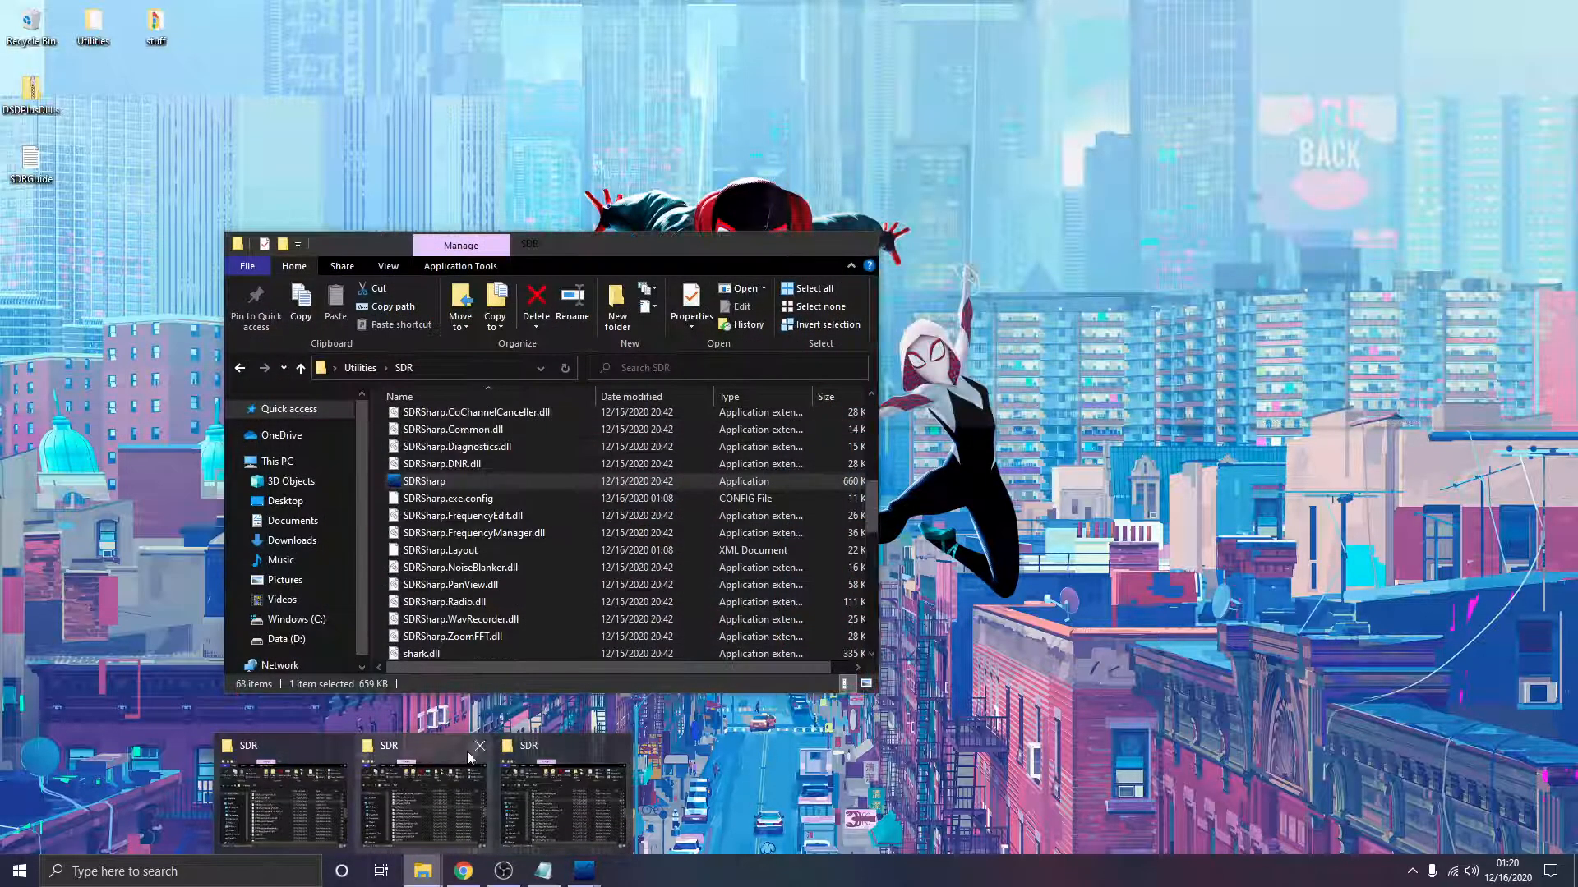
pyautogui.click(516, 807)
pyautogui.doubleClick(339, 465)
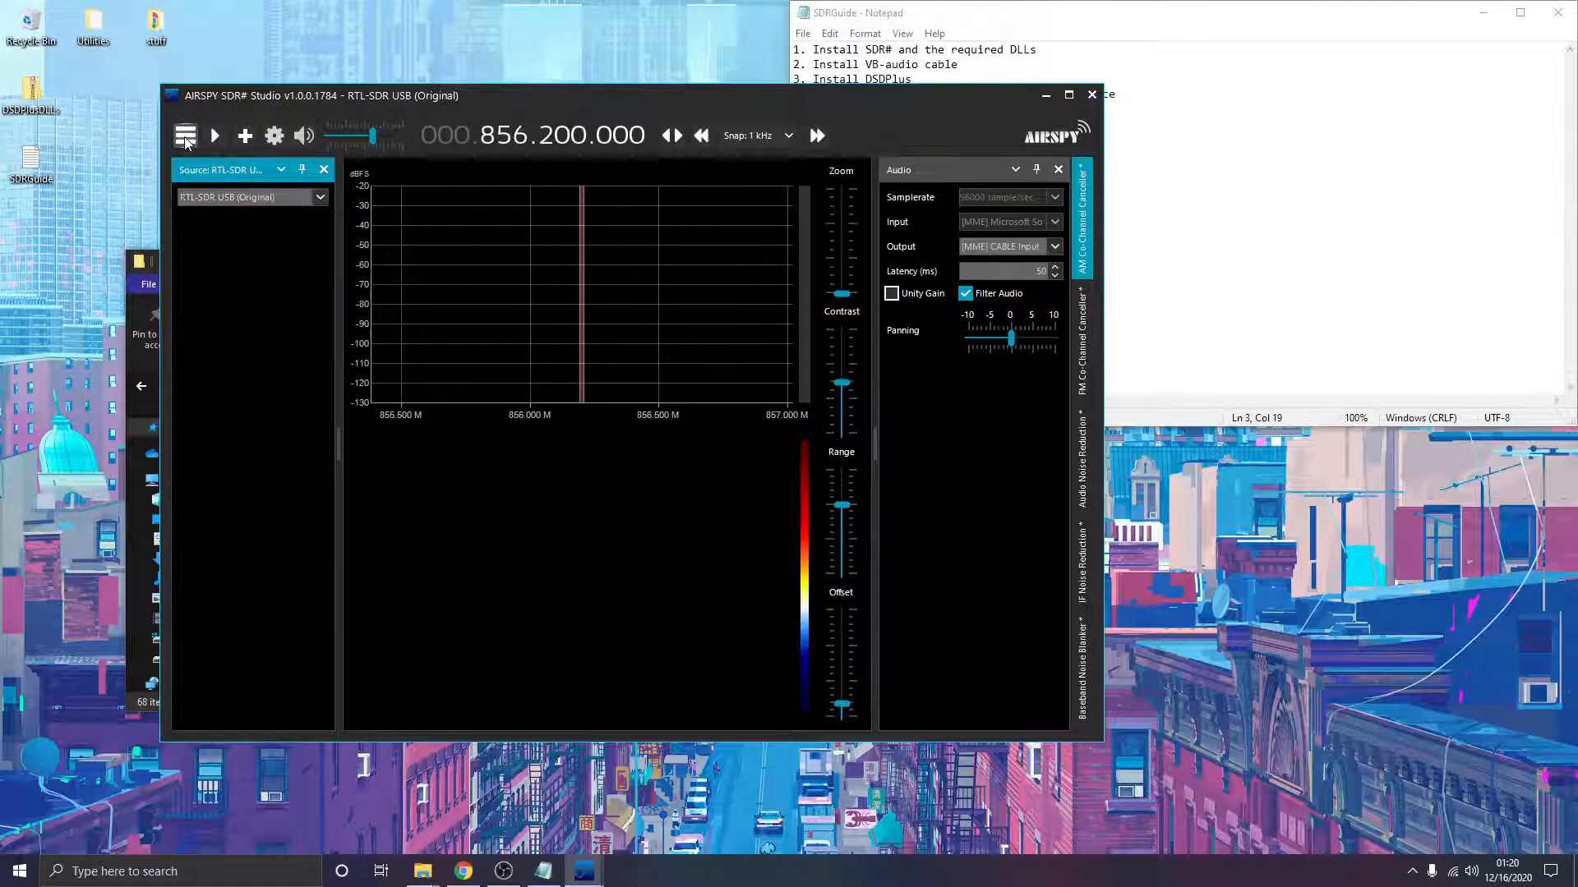
# Open the RTL-SDR Controller settings and move the dialog over the SDR# window beside the Source panel
pyautogui.click(187, 138)
pyautogui.click(276, 136)
pyautogui.click(202, 97)
pyautogui.click(219, 96)
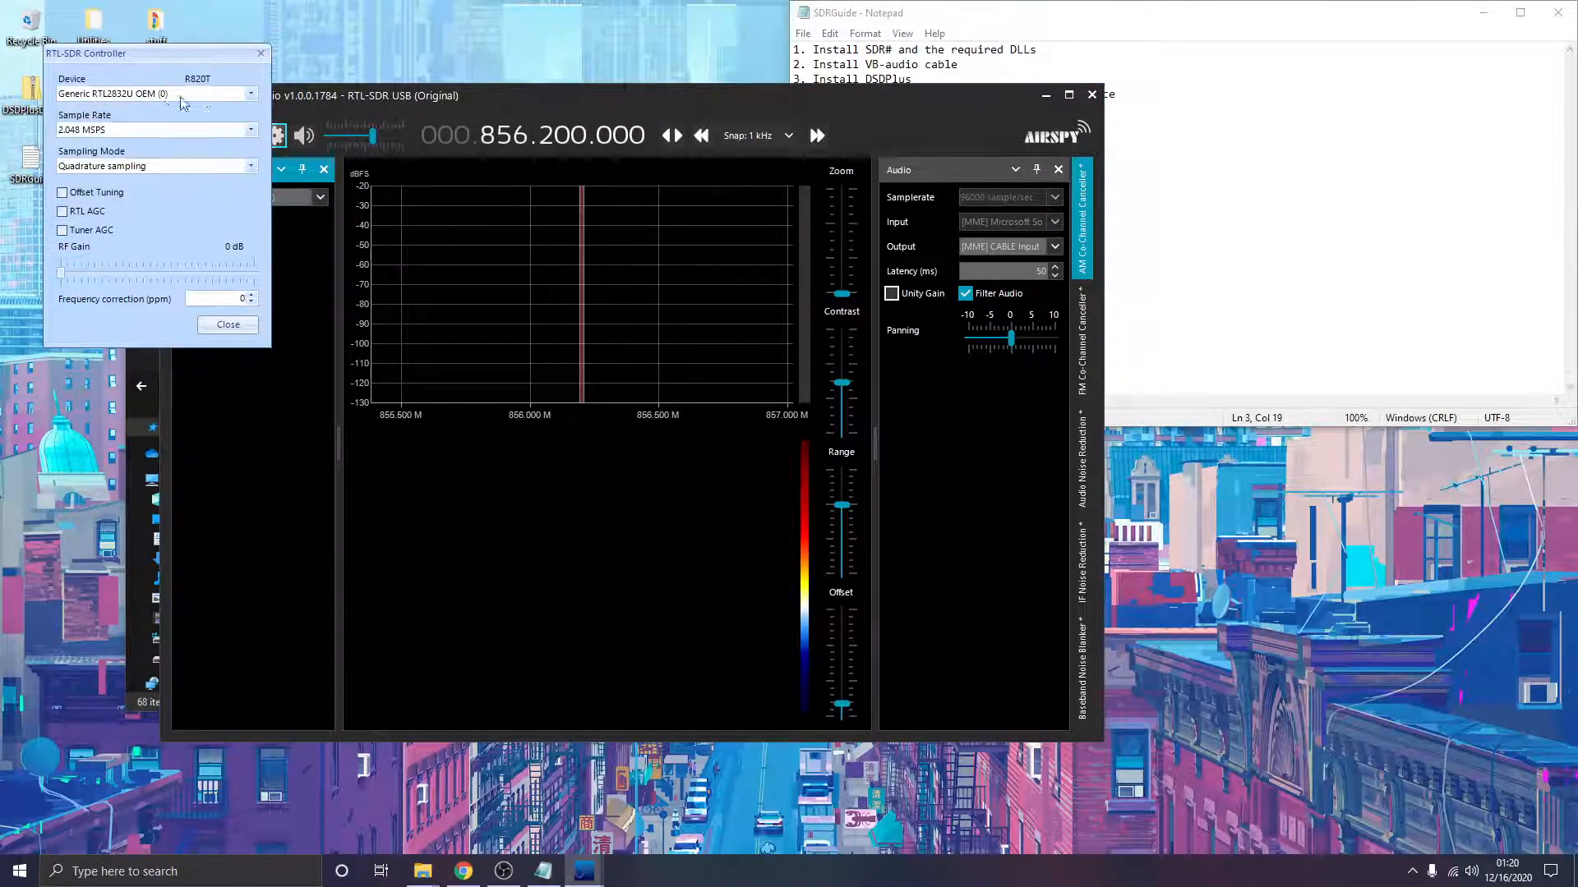
pyautogui.moveTo(176, 57); pyautogui.dragTo(546, 178)
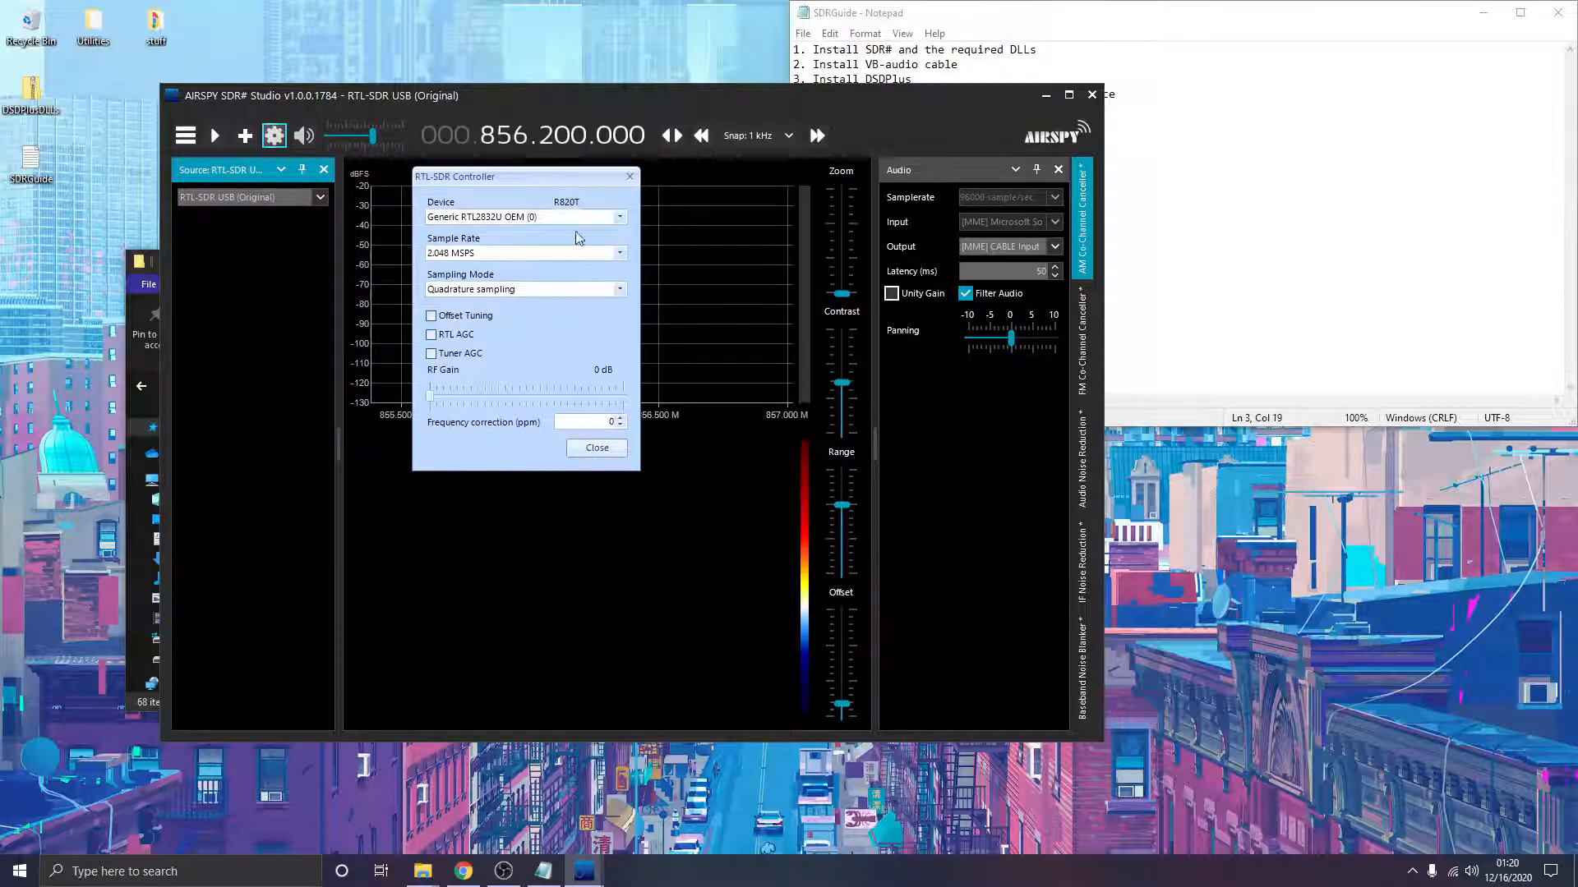
# Check the sample rate, set the RF gain to 14.4 dB, and close the RTL-SDR Controller
pyautogui.click(484, 255)
pyautogui.click(486, 258)
pyautogui.moveTo(429, 398); pyautogui.dragTo(484, 394)
pyautogui.moveTo(490, 396)
pyautogui.mouseDown()
pyautogui.moveTo(511, 392)
pyautogui.moveTo(485, 398)
pyautogui.mouseUp()
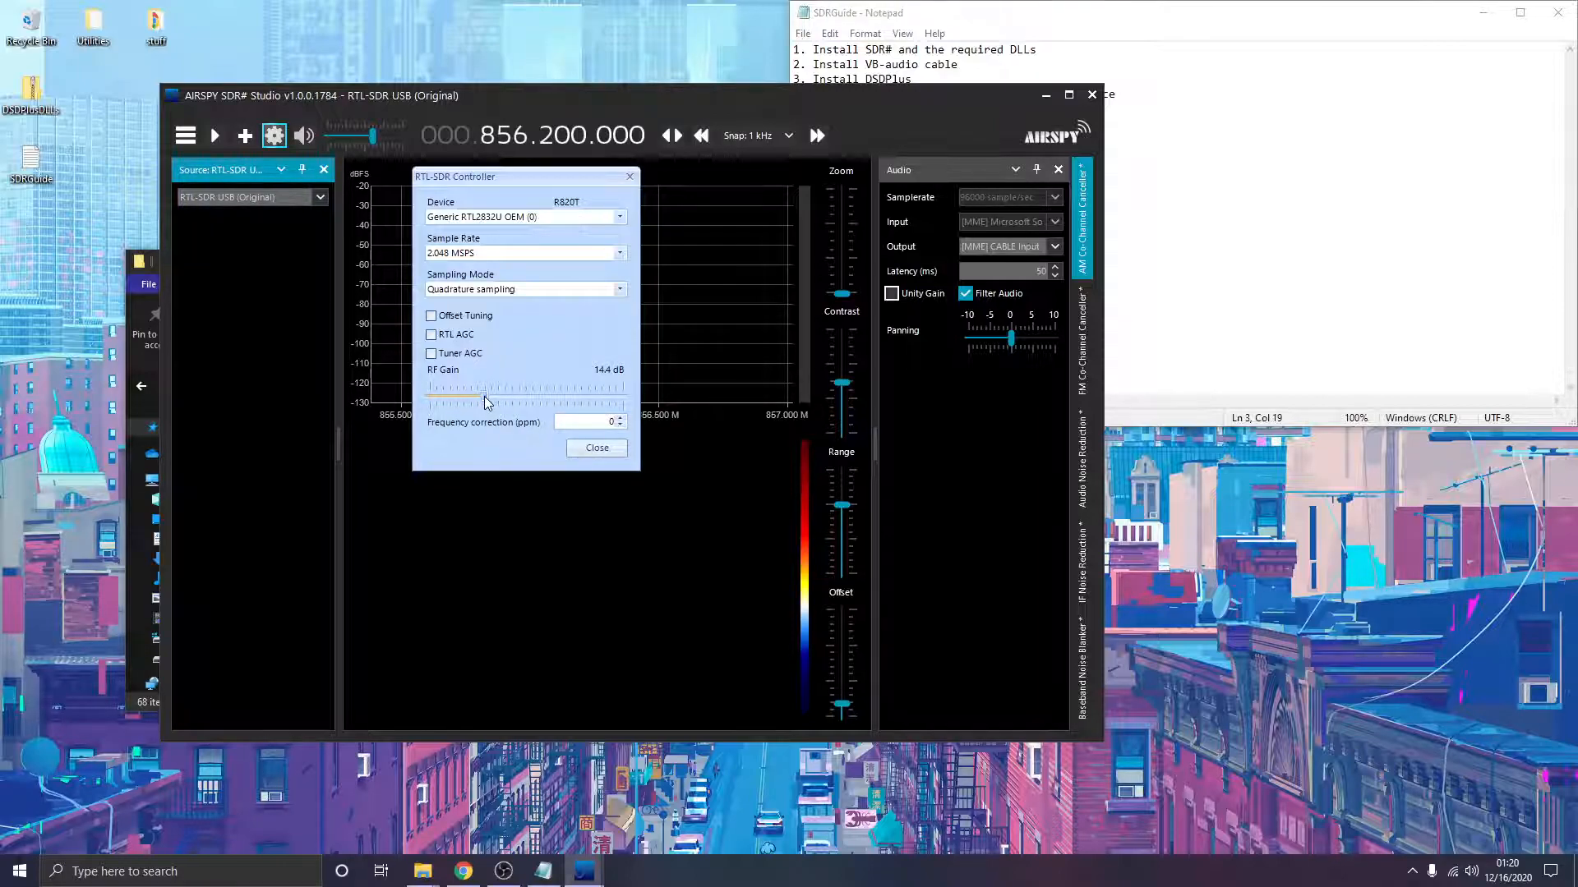
pyautogui.click(597, 449)
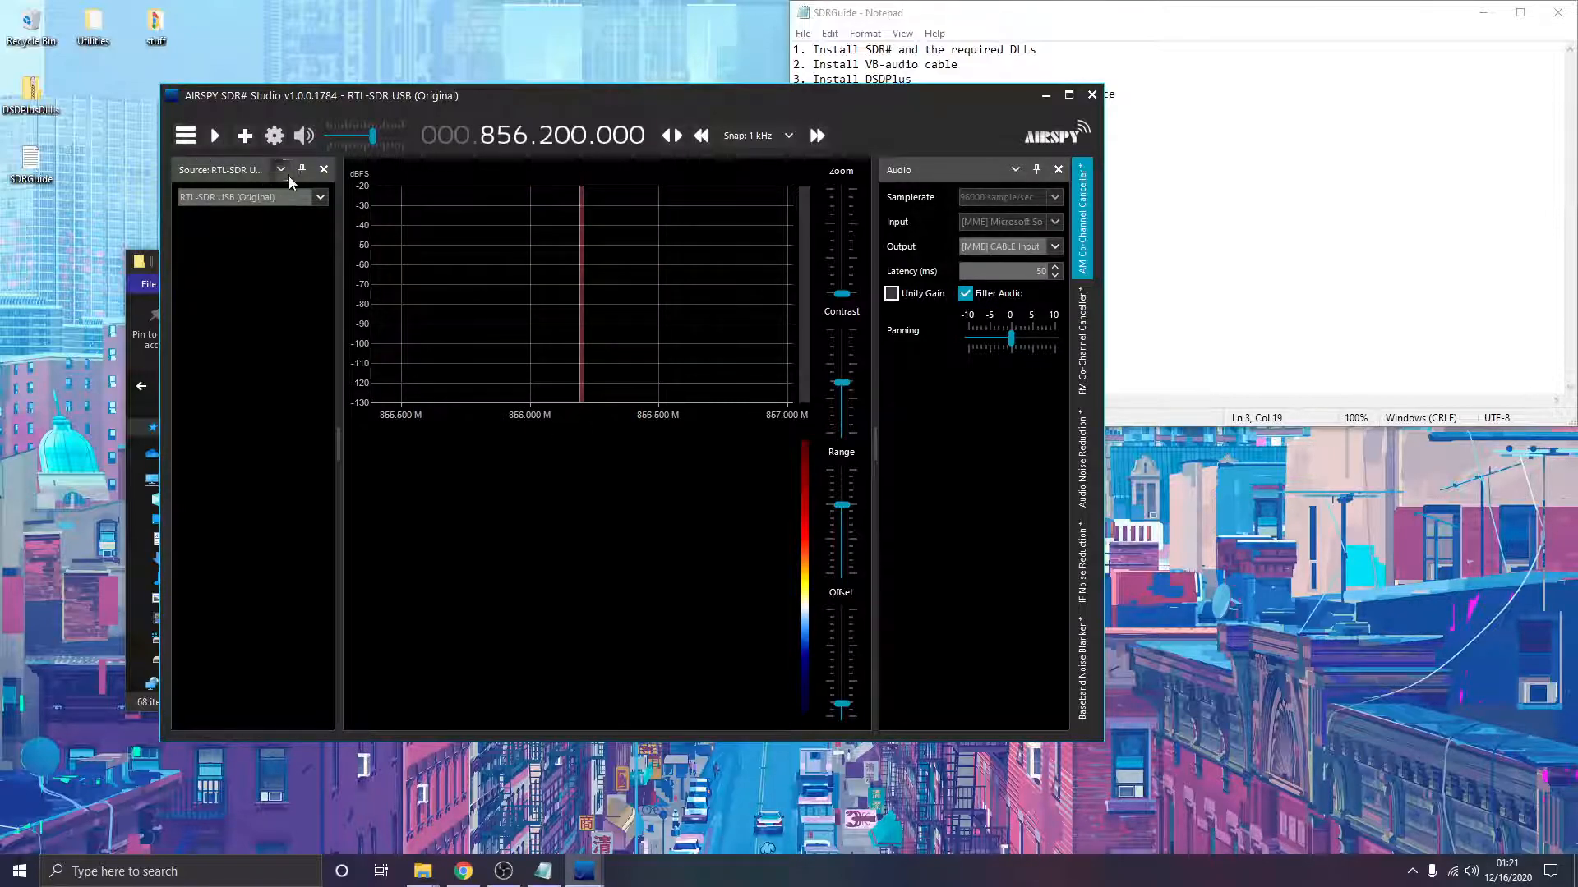
# Close the Source panel and show the Radio panel to review its demodulation, filter and squelch settings before closing it
pyautogui.click(323, 170)
pyautogui.click(185, 136)
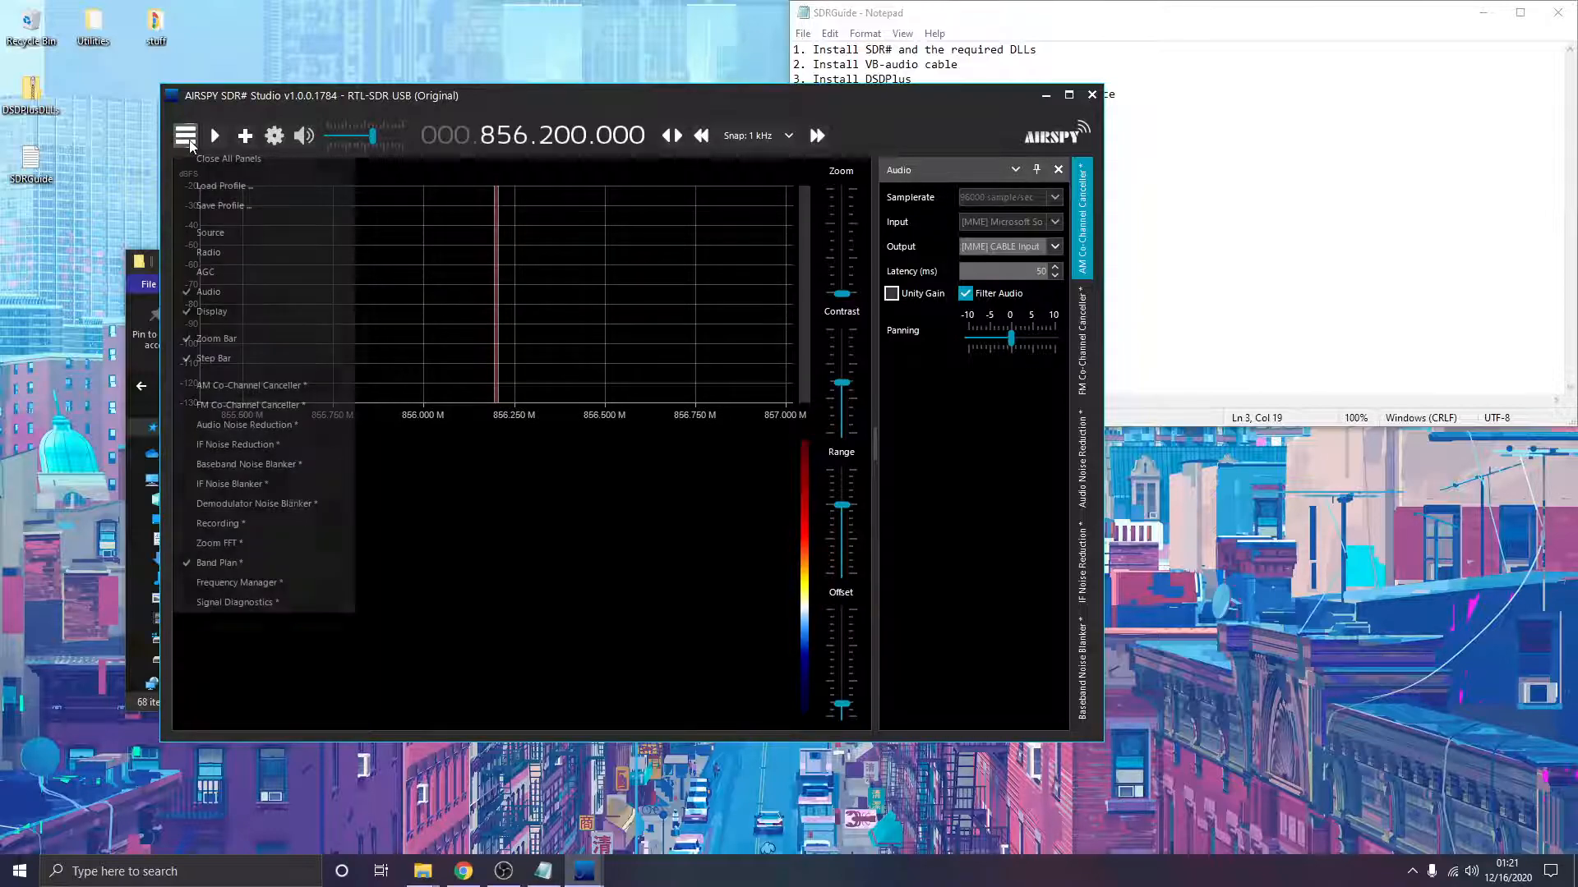
pyautogui.click(223, 254)
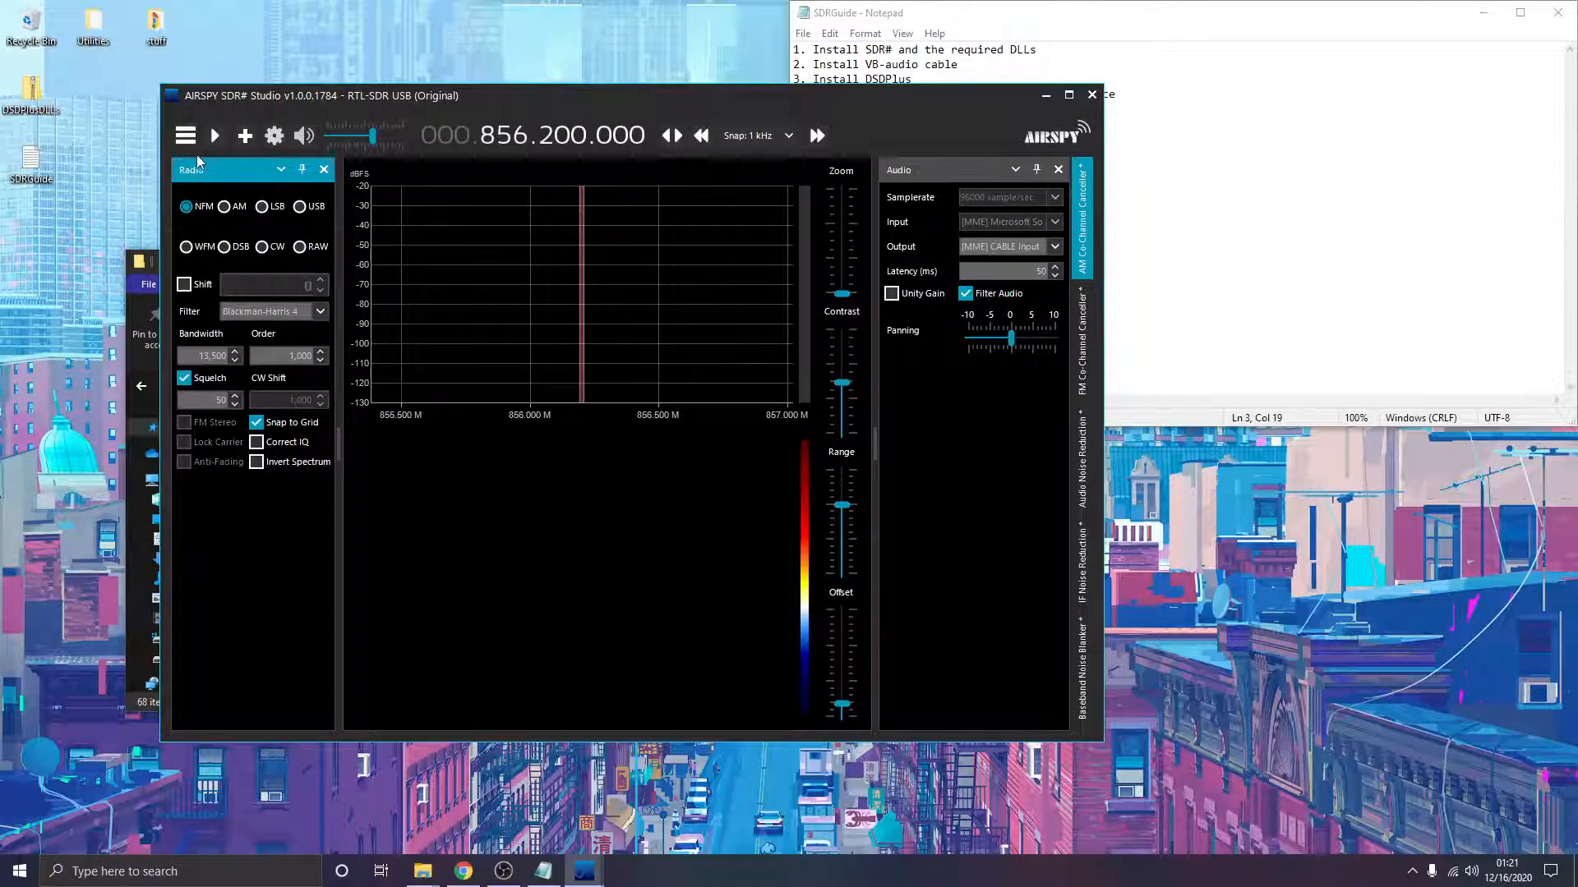
pyautogui.click(324, 170)
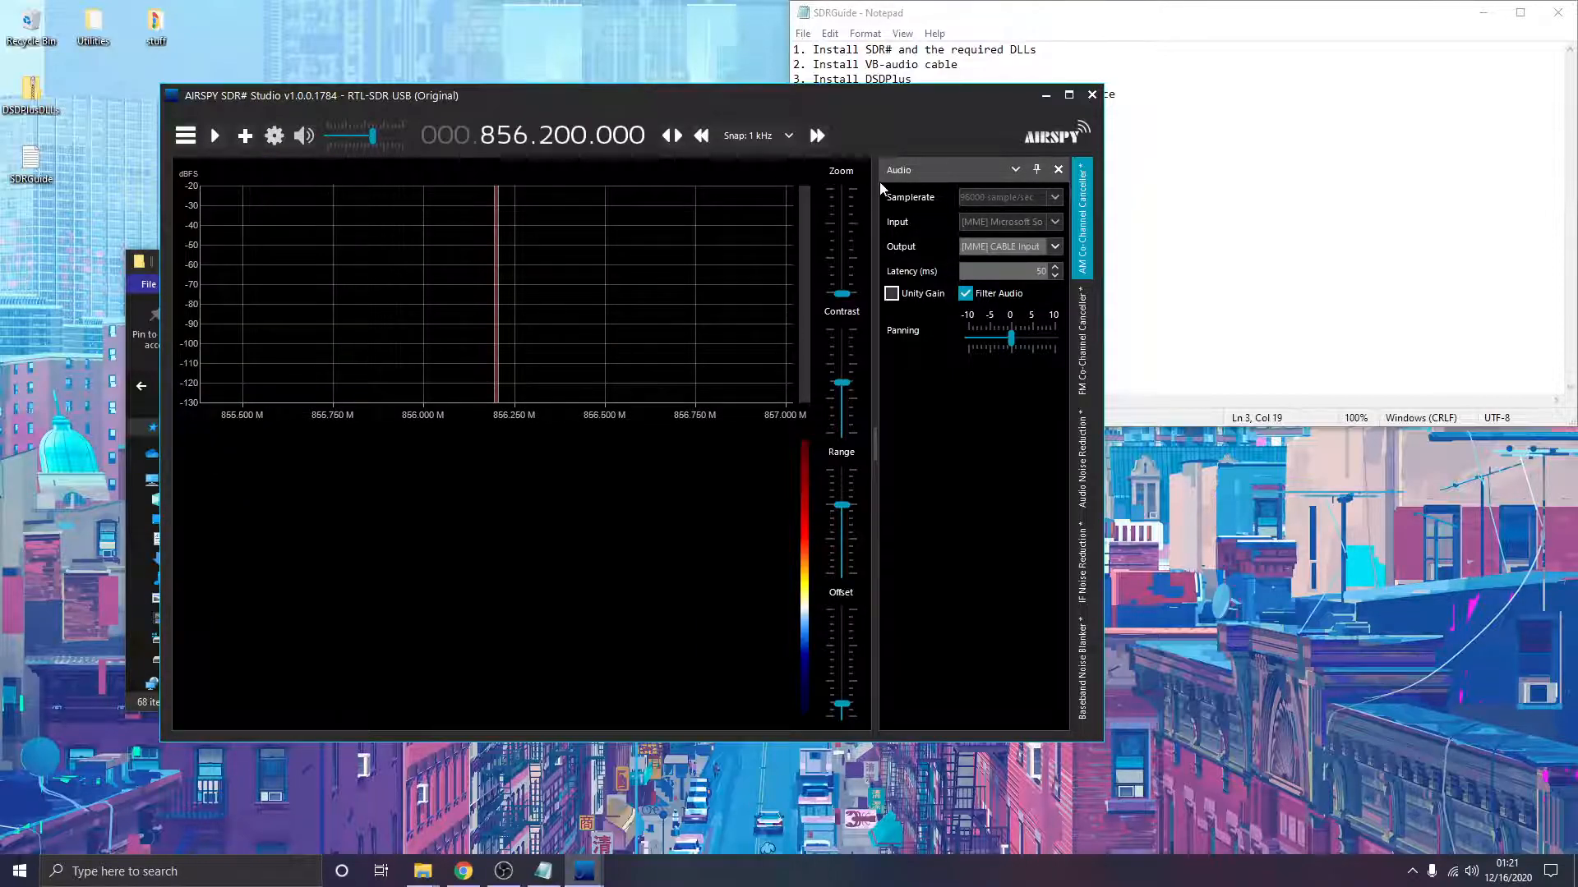
# Set the audio output to [Windows DirectSound] CABLE Input (VB-Audio Virtual Cable)
pyautogui.click(939, 169)
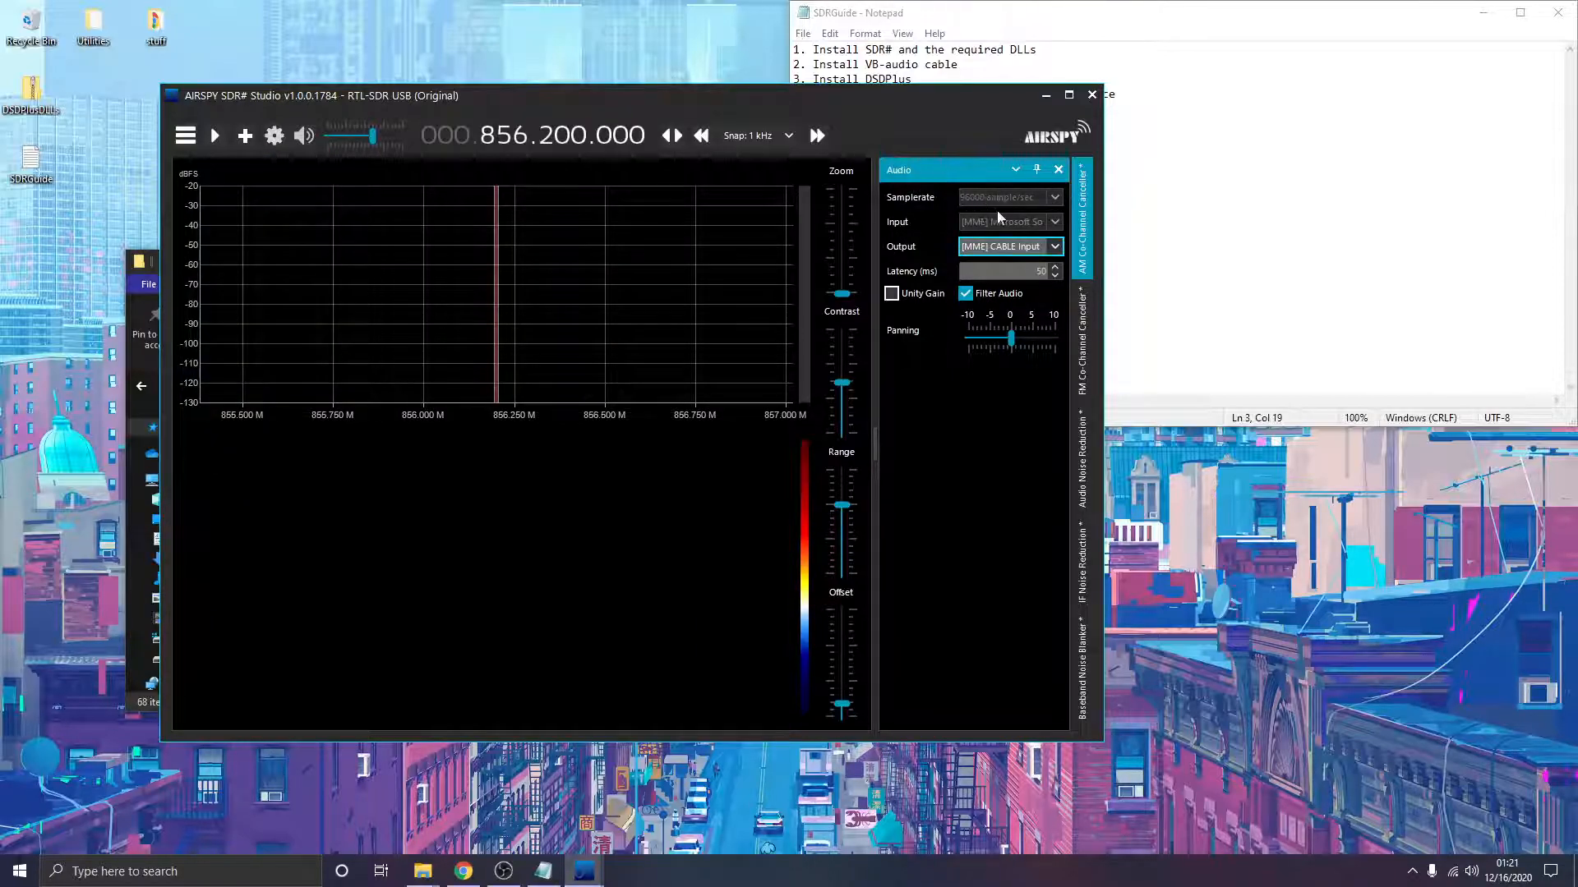
pyautogui.click(1057, 249)
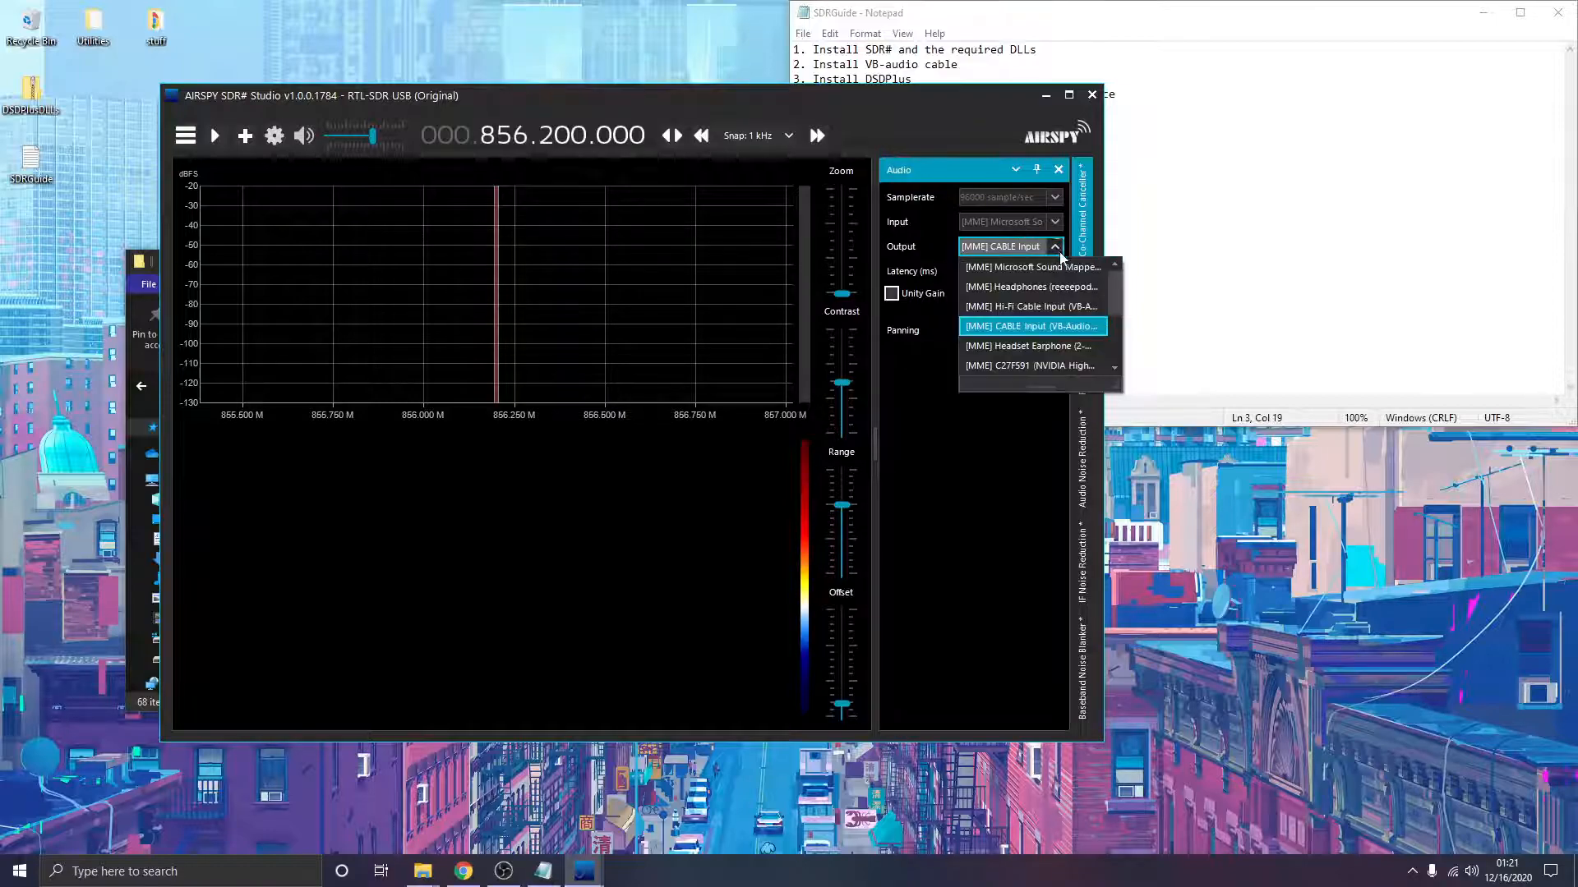
pyautogui.moveTo(1125, 391); pyautogui.dragTo(1315, 520)
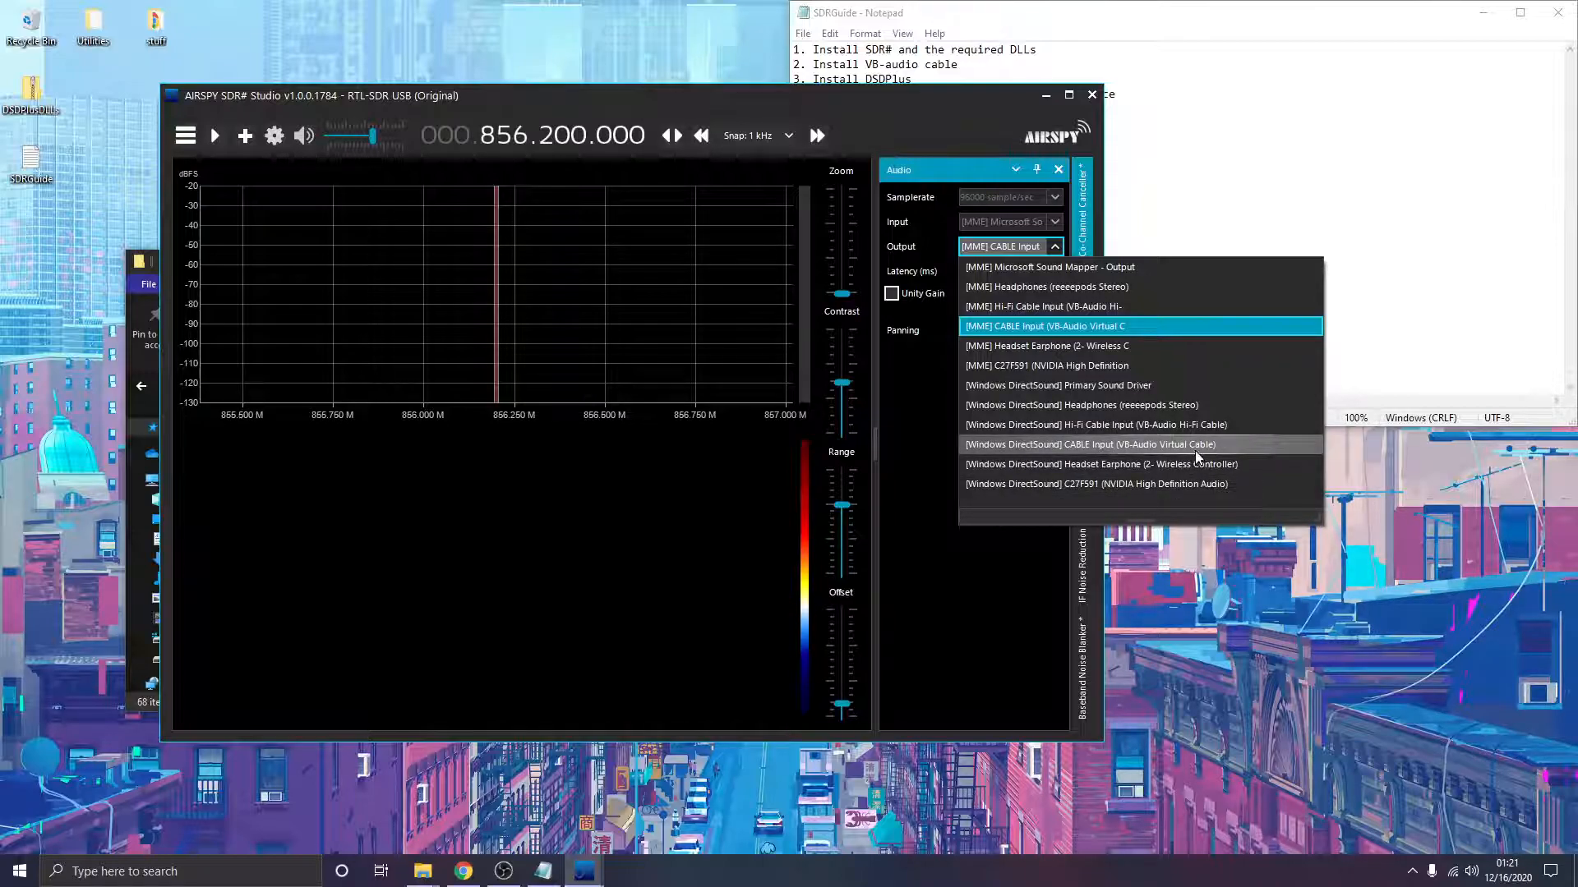
pyautogui.click(1194, 451)
pyautogui.click(1055, 247)
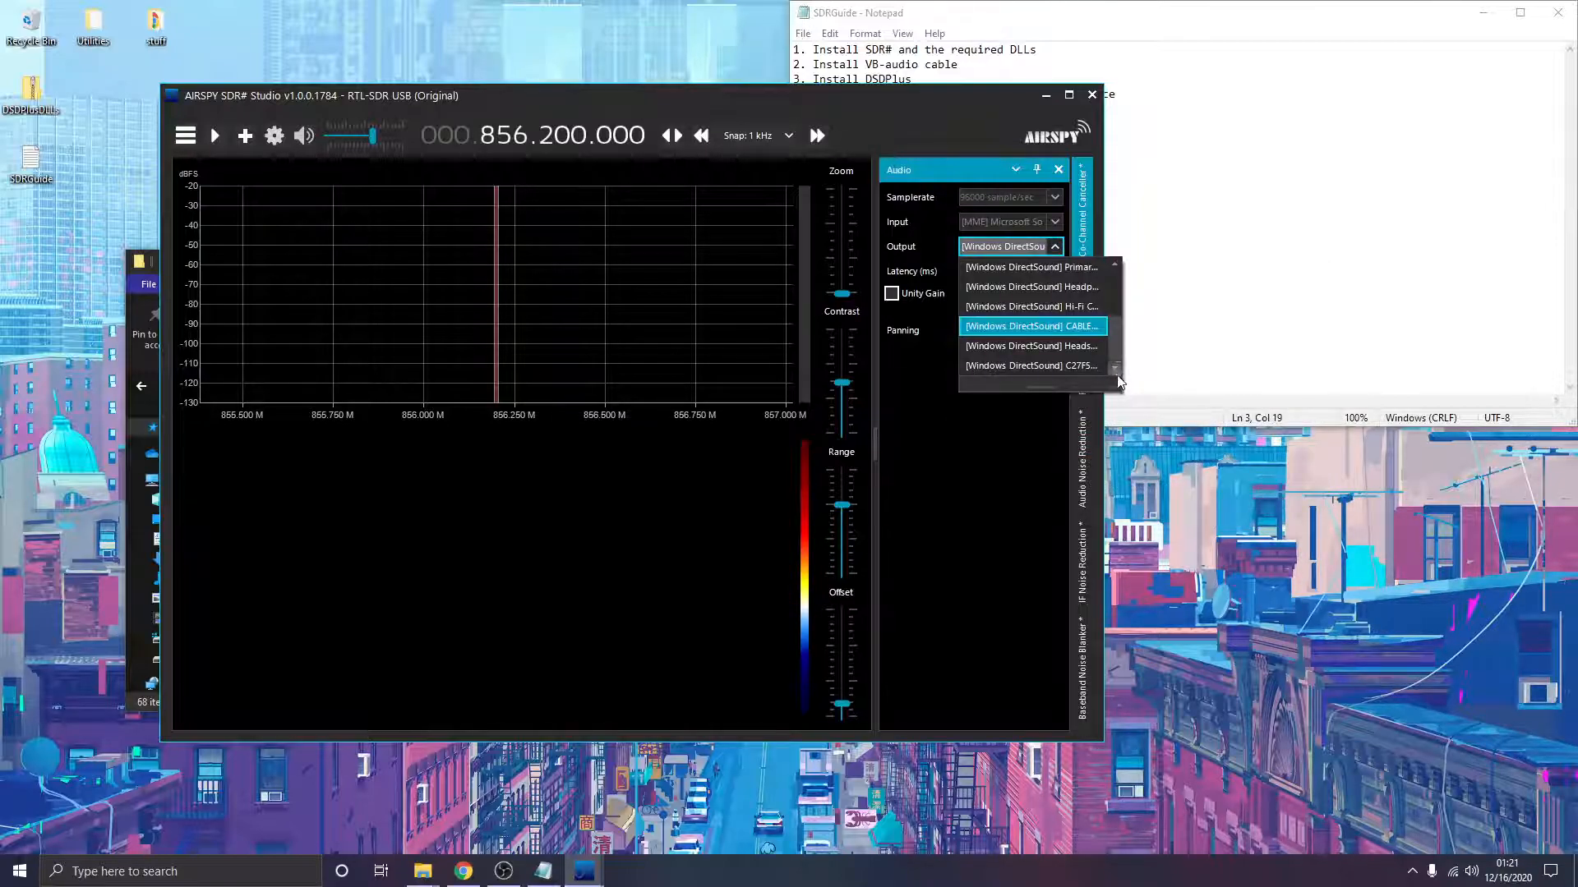
pyautogui.moveTo(1119, 387); pyautogui.dragTo(1346, 536)
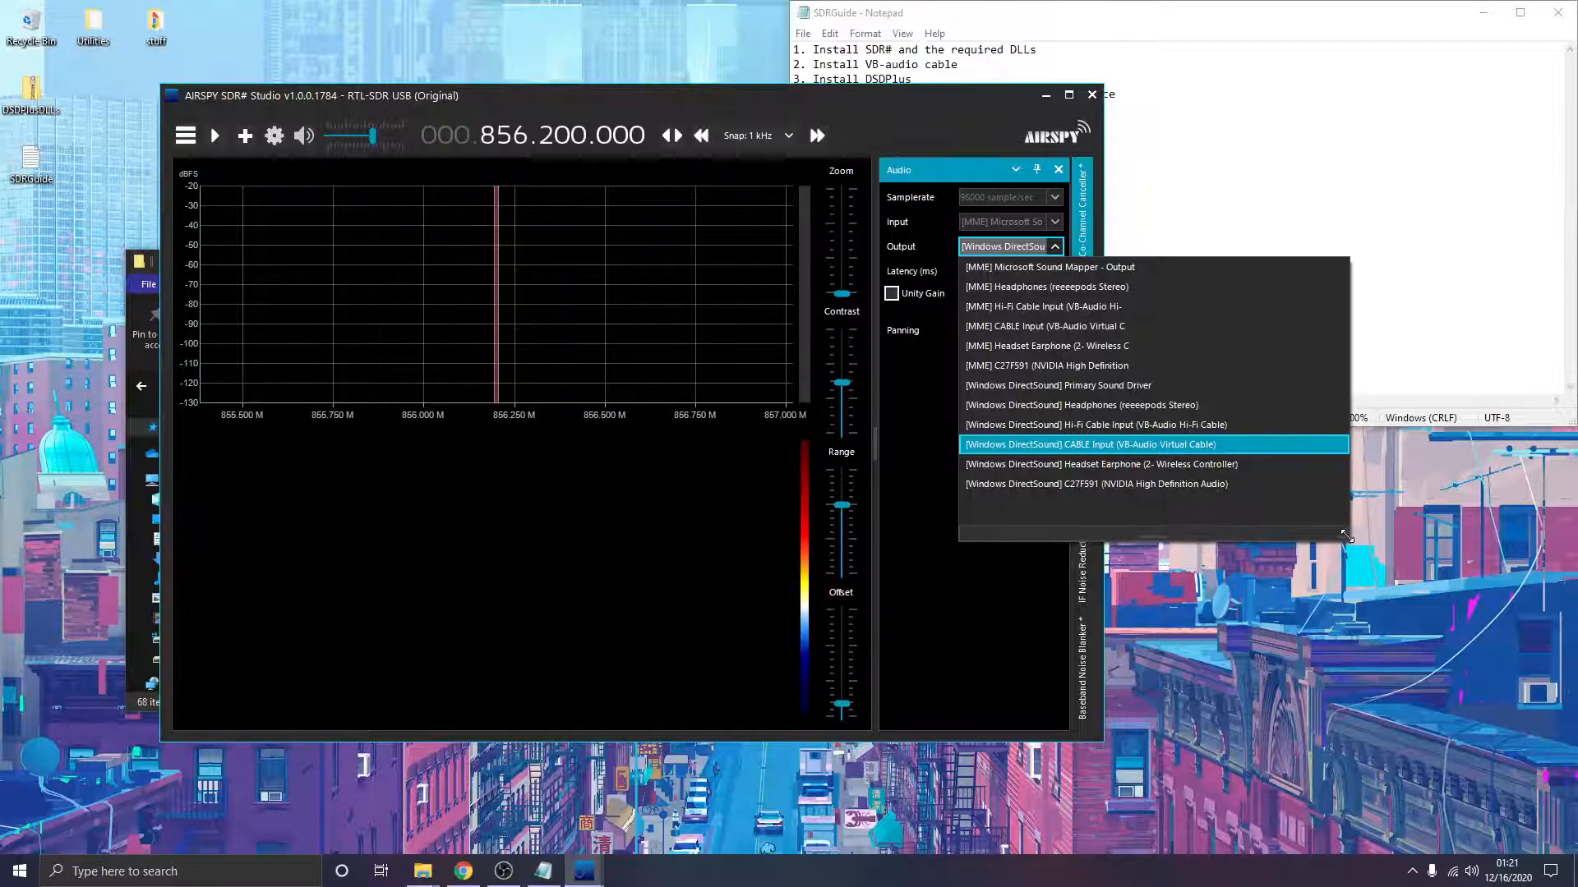
pyautogui.click(1155, 445)
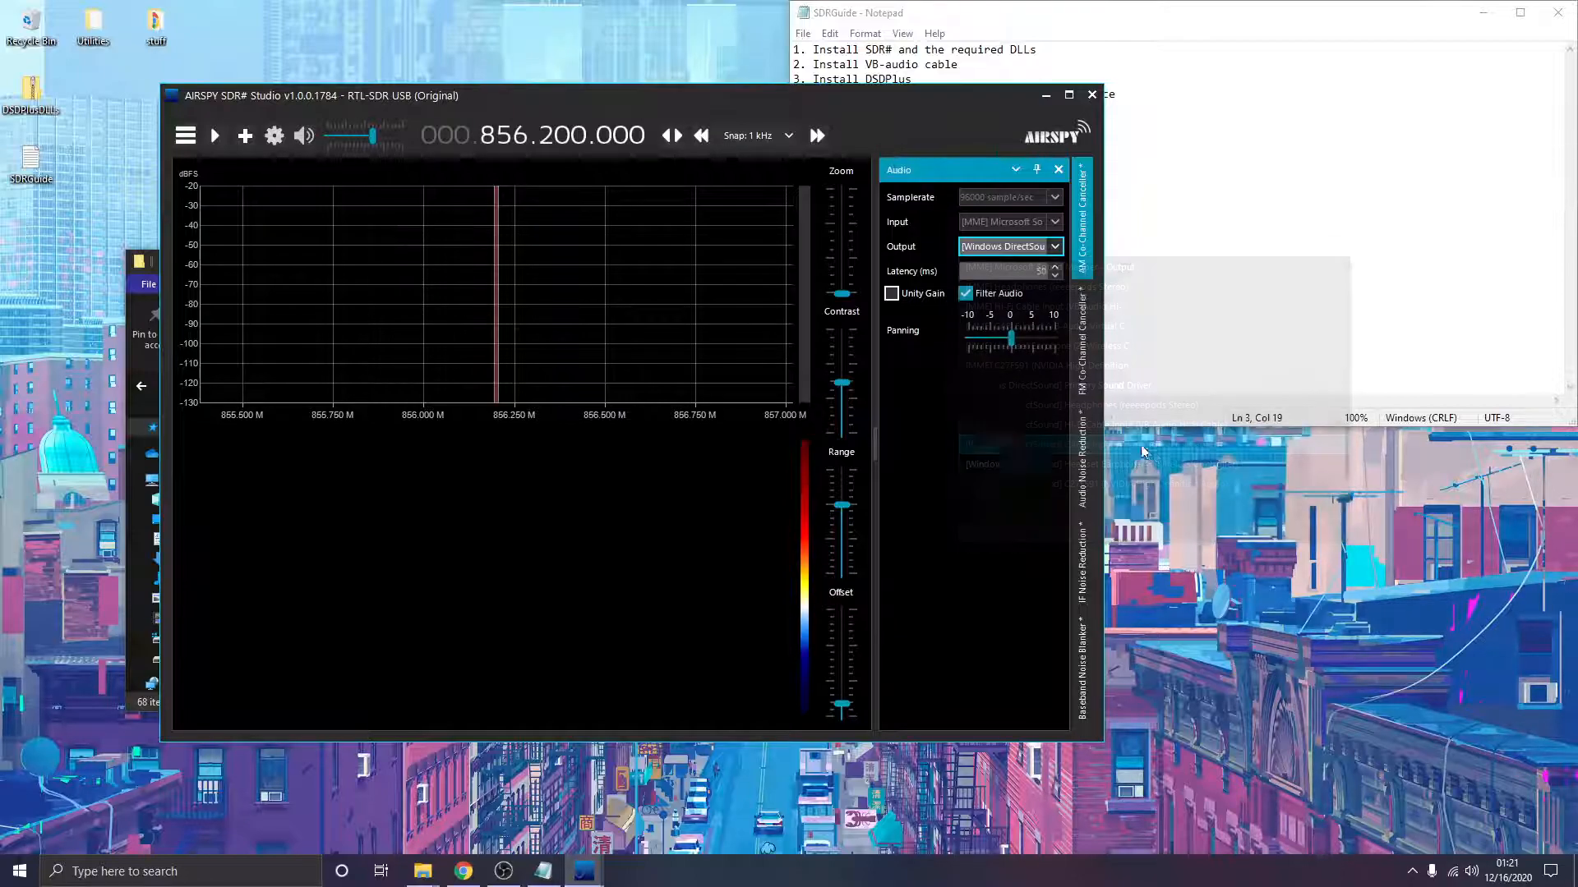
# Set the audio latency to 100 ms, turn off Filter Audio, and close the Audio panel
pyautogui.doubleClick(1033, 270)
pyautogui.write('100')
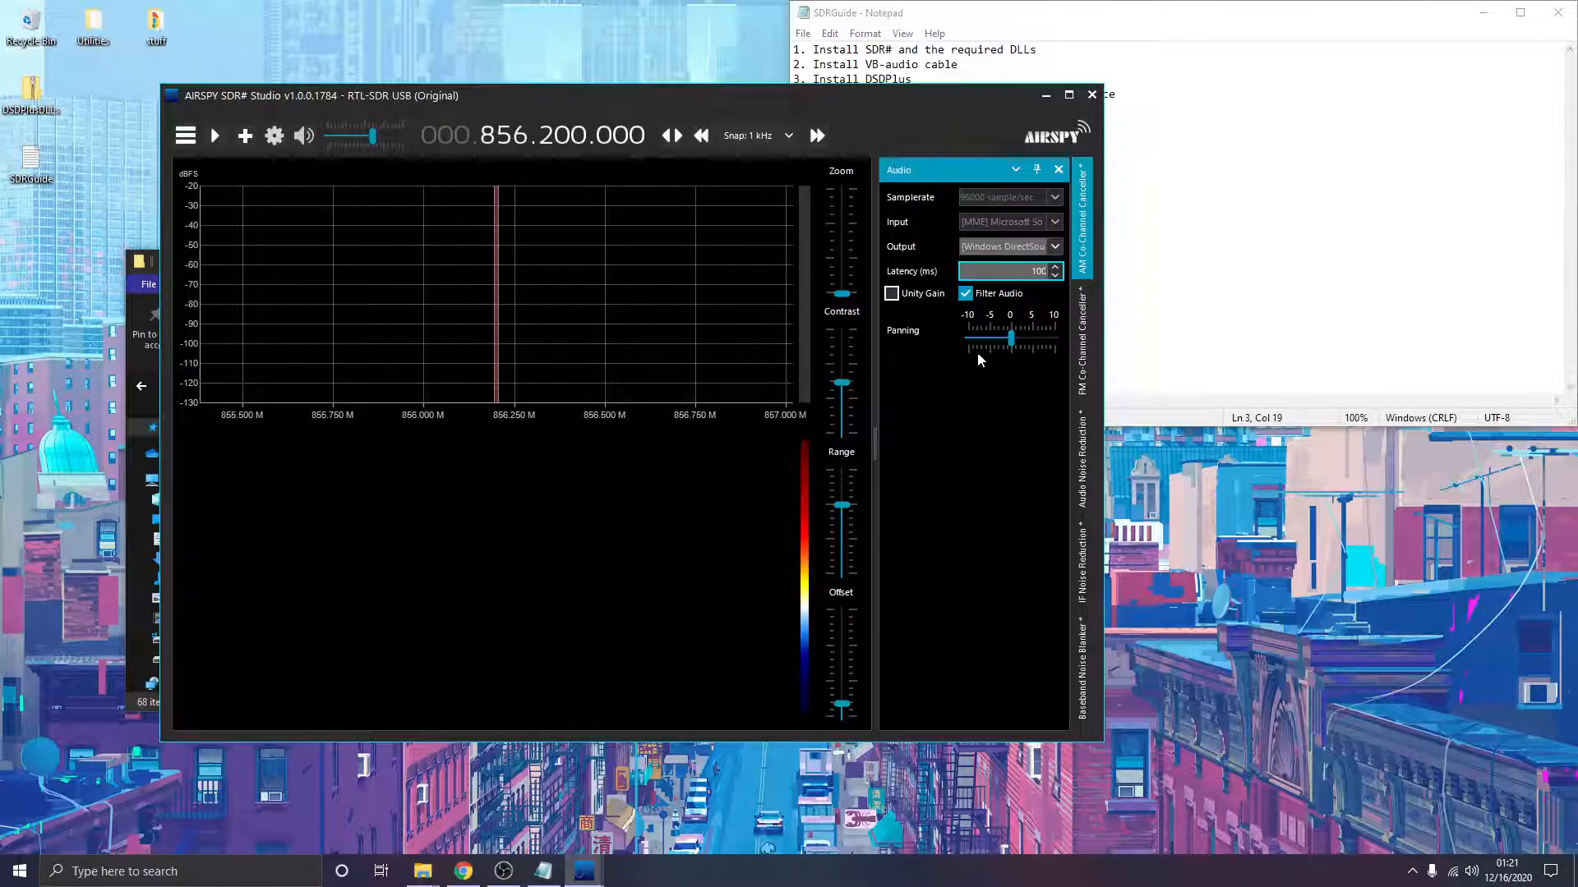
pyautogui.click(966, 294)
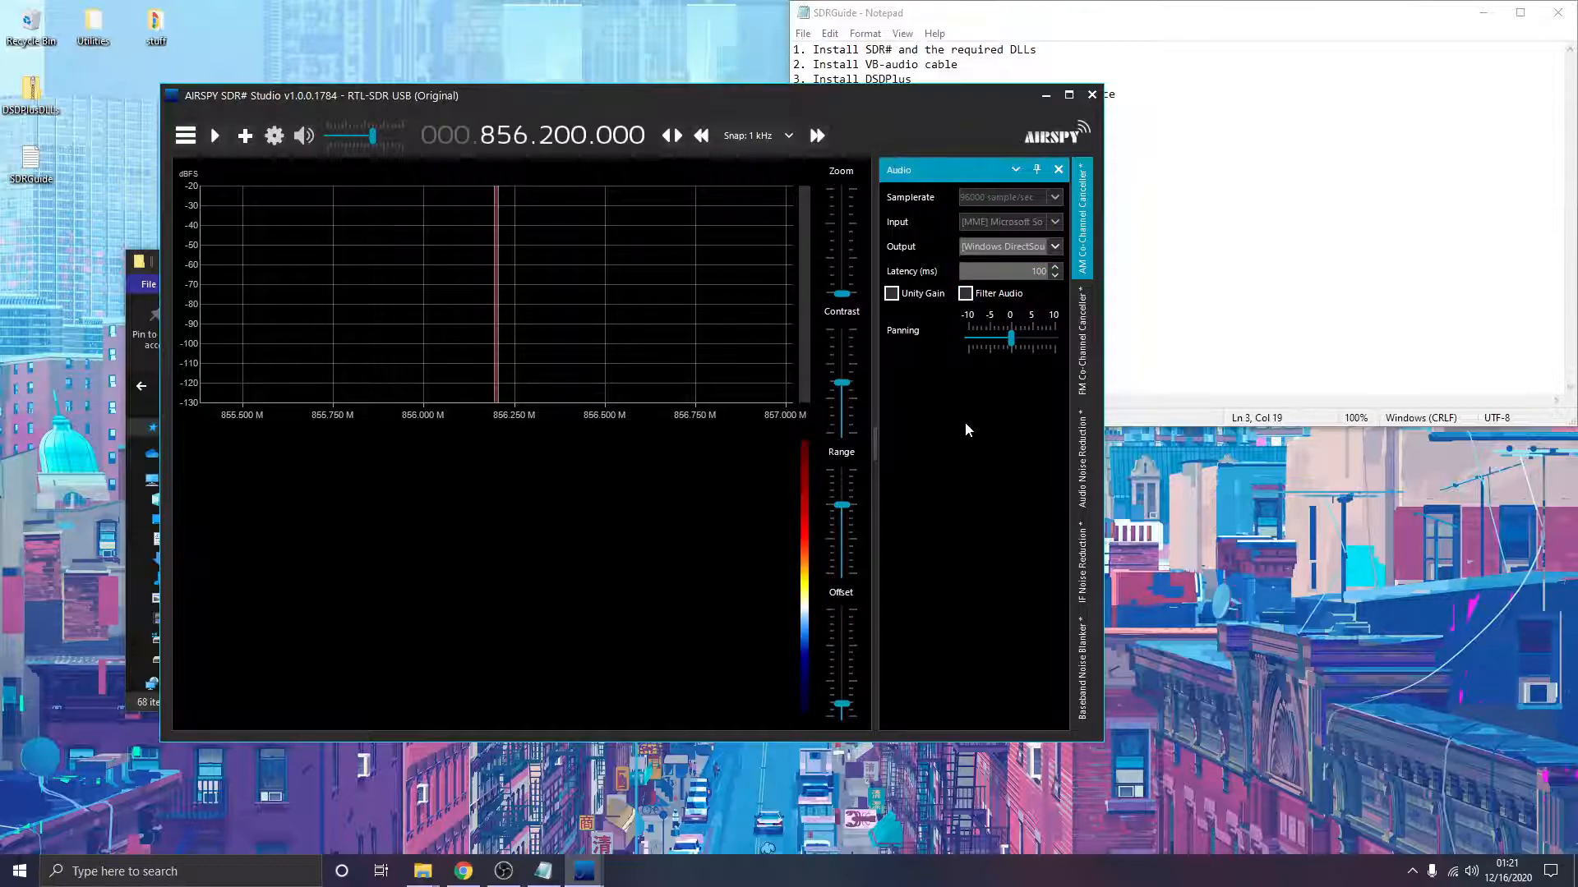
pyautogui.click(1058, 171)
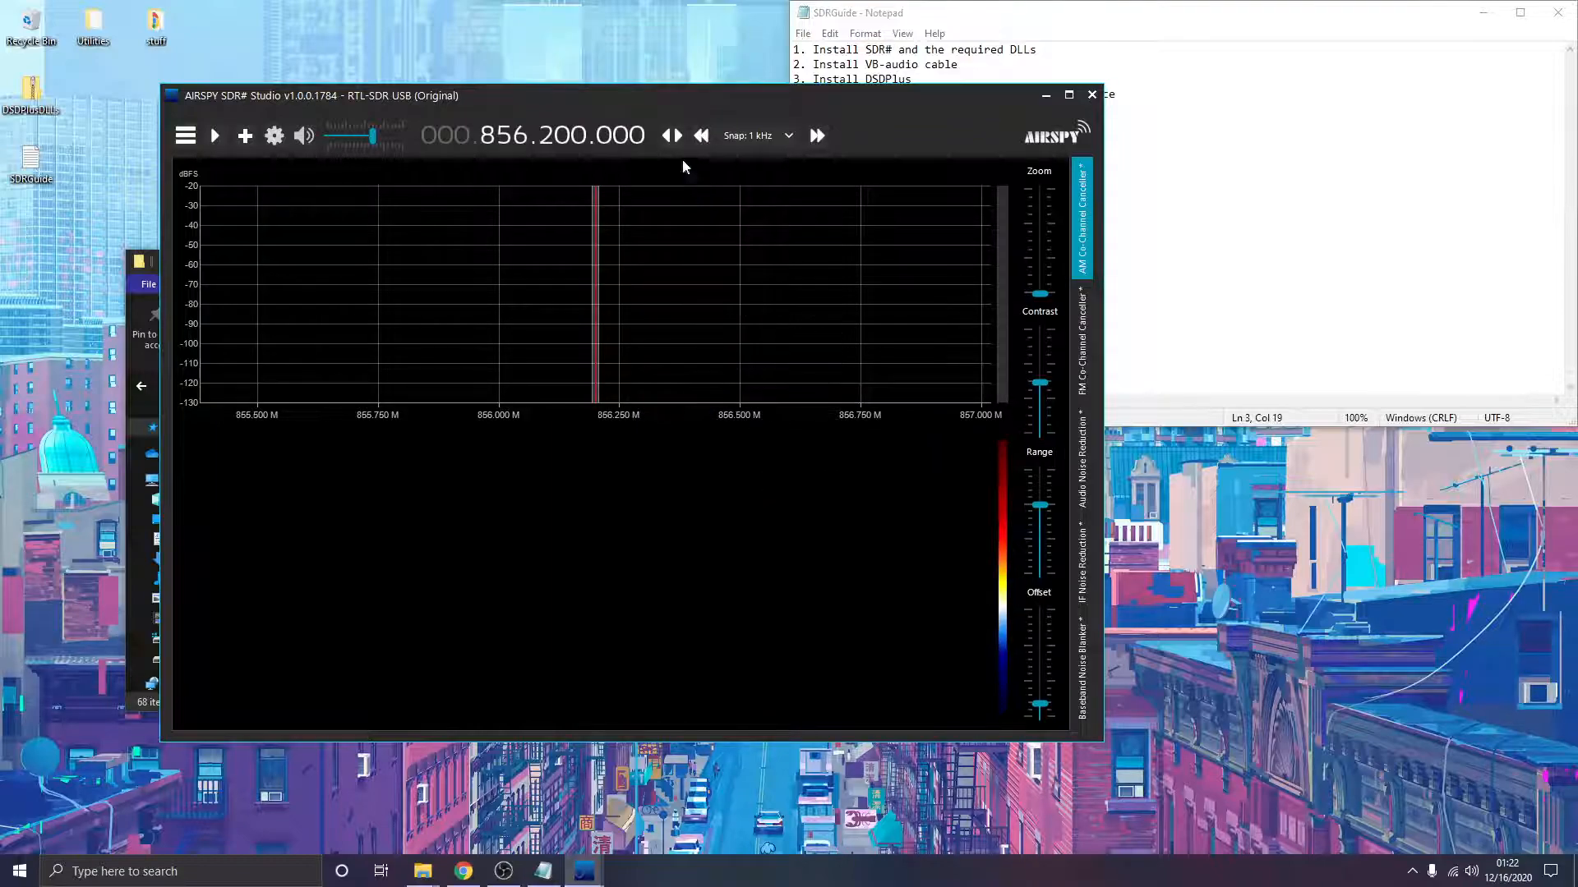
# Start reception in SDR# and tune the frequency to 856.202.000
pyautogui.click(216, 135)
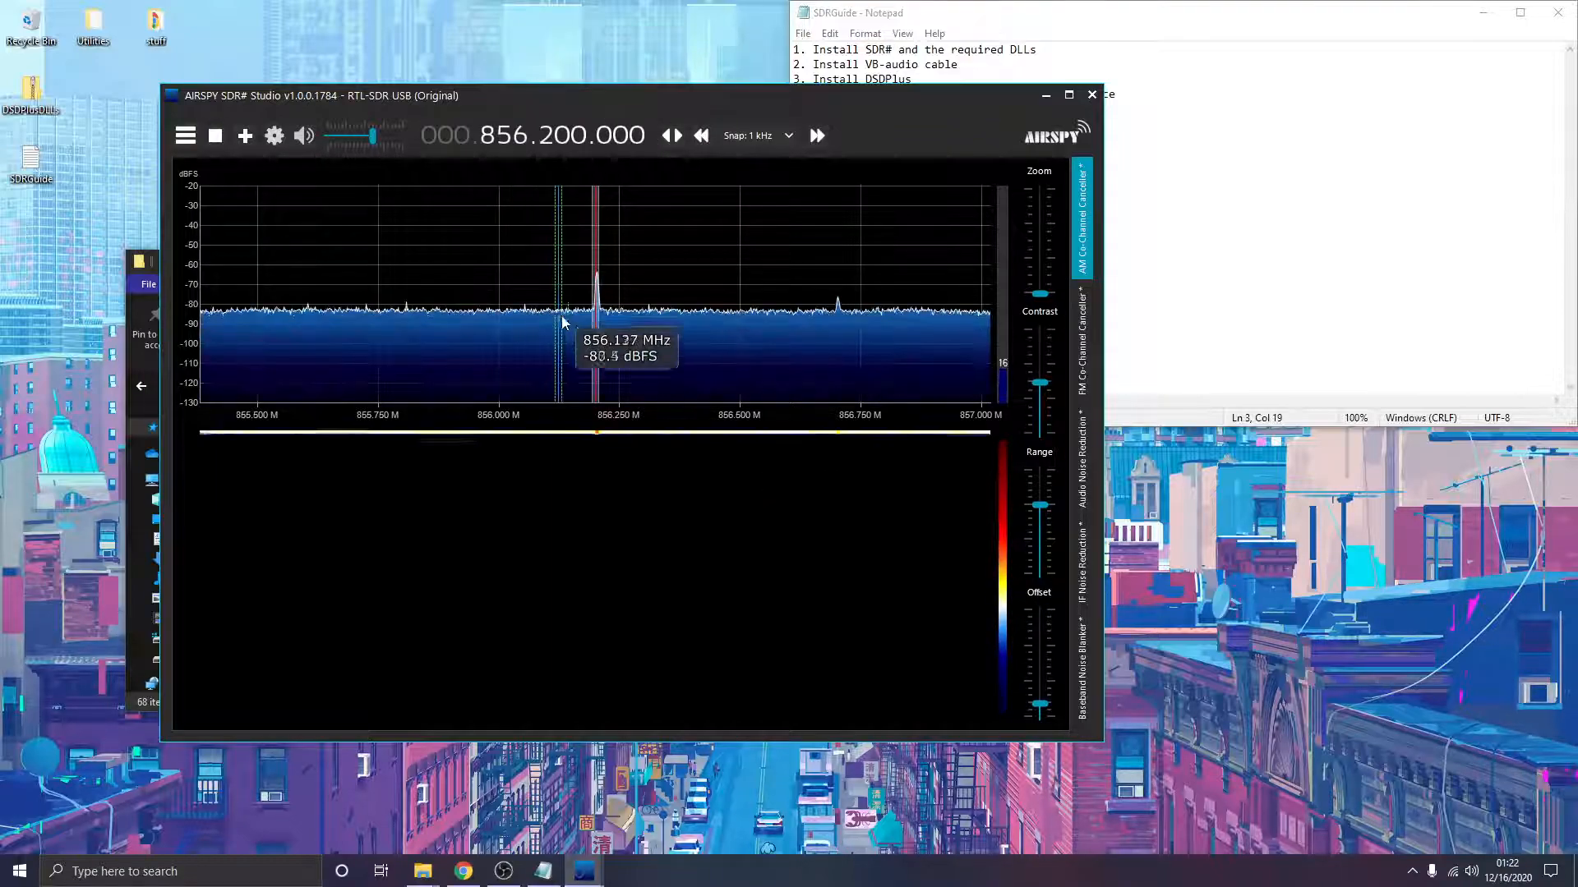
pyautogui.scroll(7, 609, 331)
pyautogui.scroll(-7, 610, 332)
pyautogui.scroll(2, 610, 332)
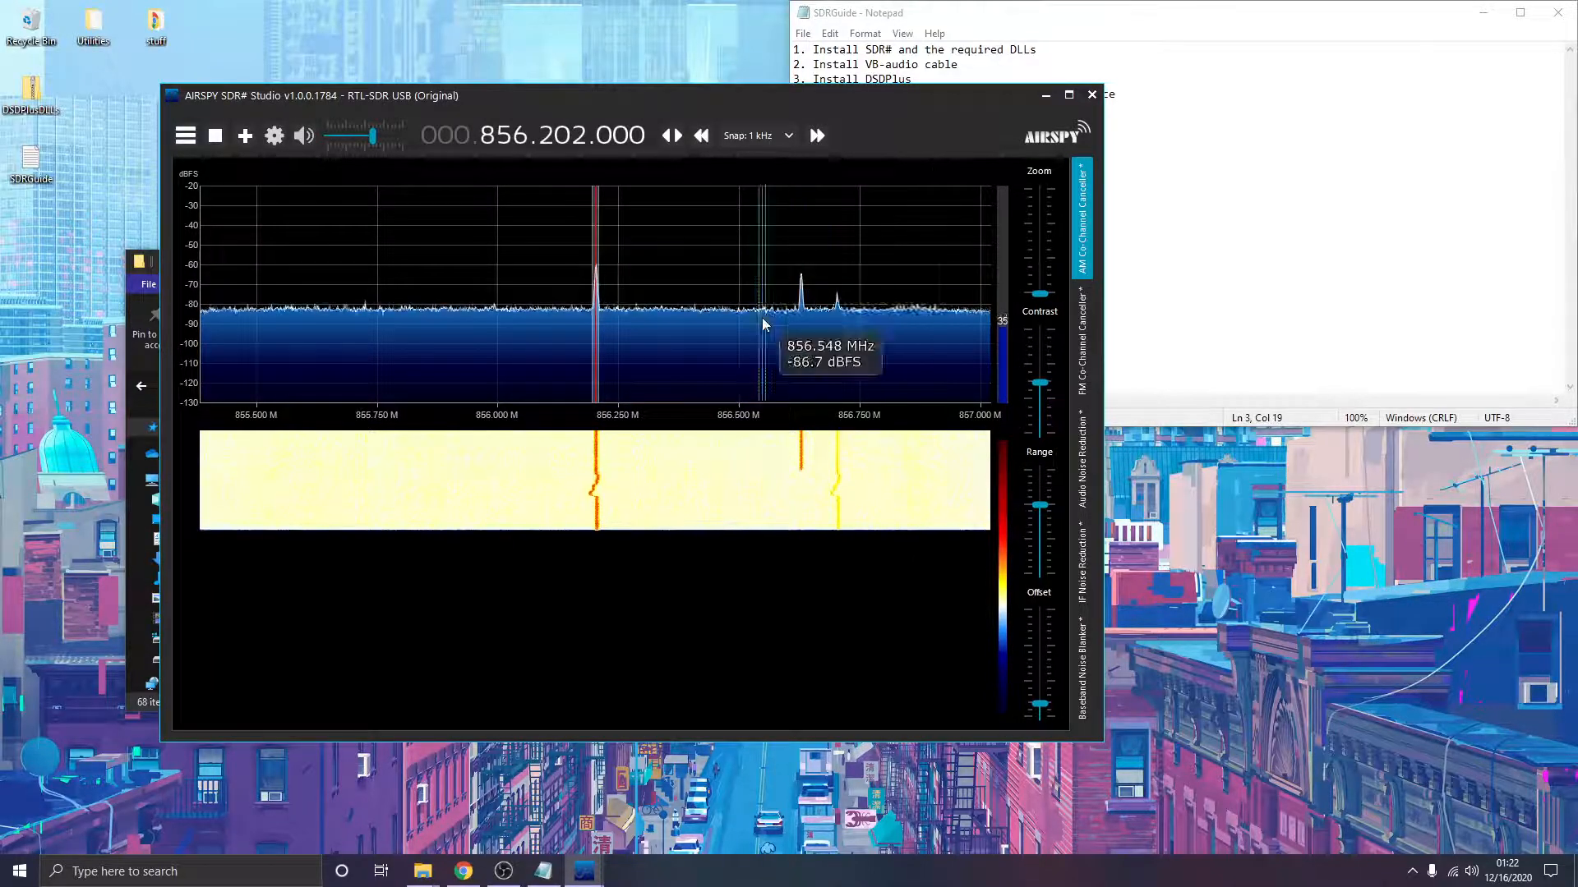
# Minimize SDR#, close the SDR folder, and launch DSDPlus from the DSDPlus folder inside Utilities
pyautogui.click(1047, 102)
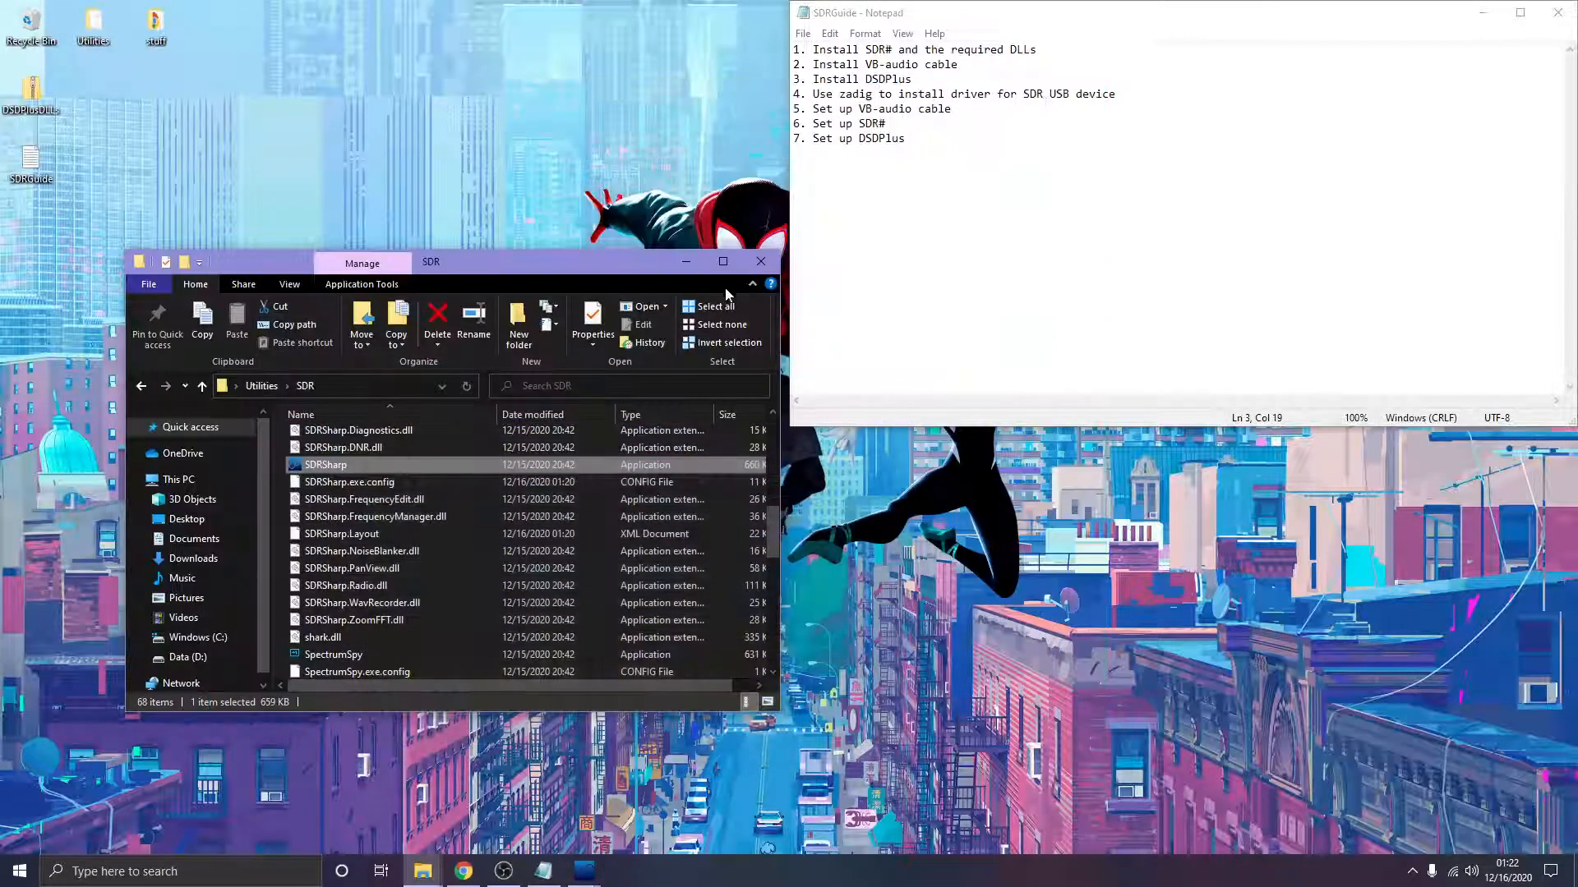
pyautogui.moveTo(631, 268); pyautogui.dragTo(644, 254)
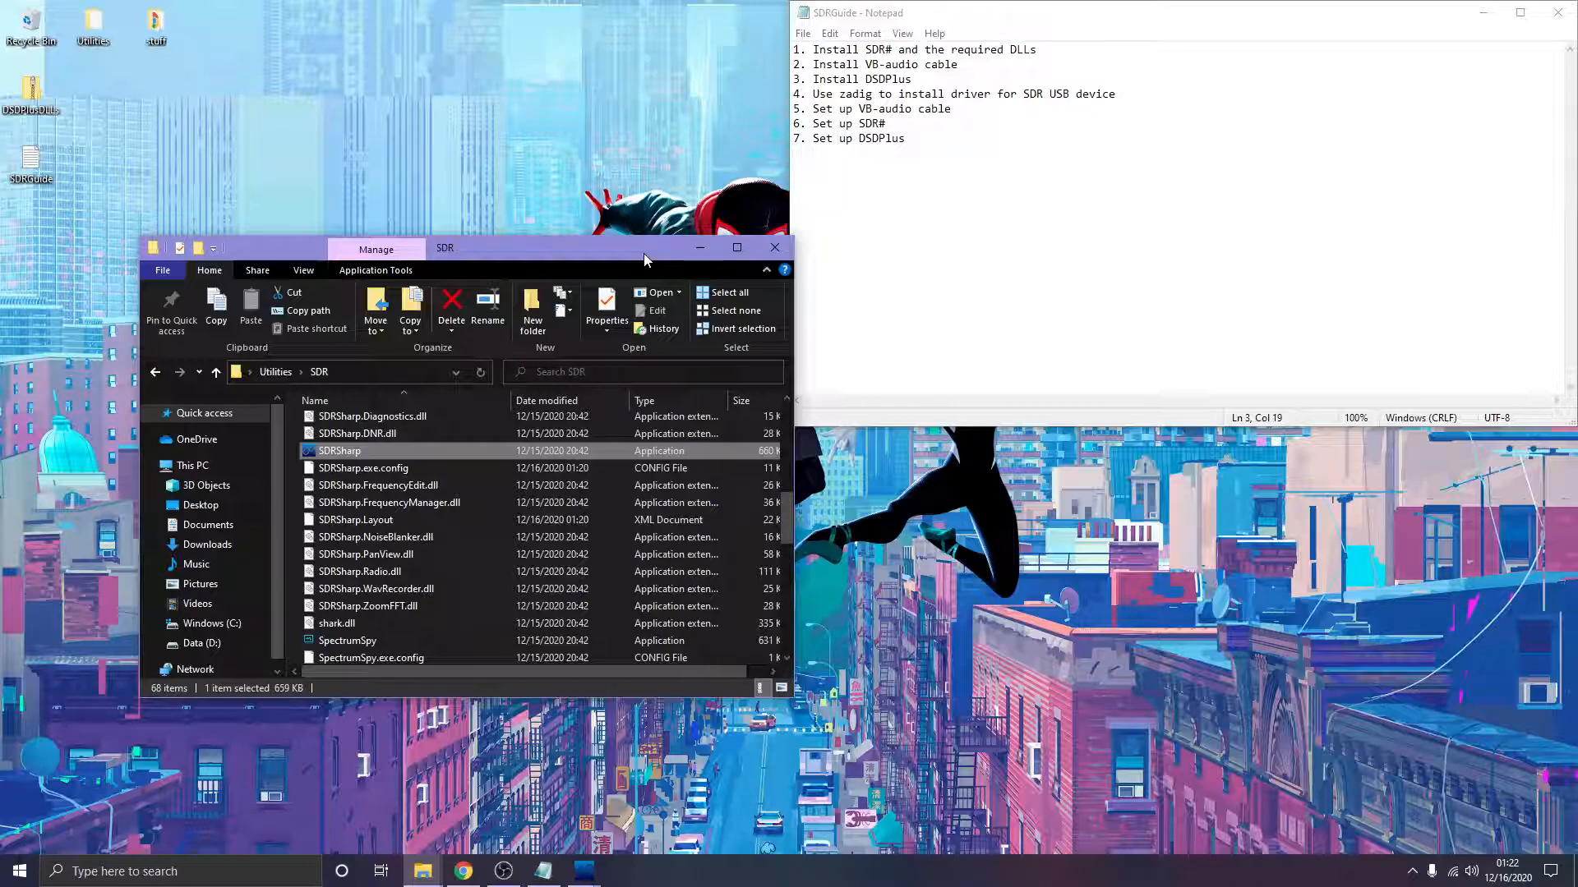
pyautogui.click(764, 248)
pyautogui.doubleClick(93, 24)
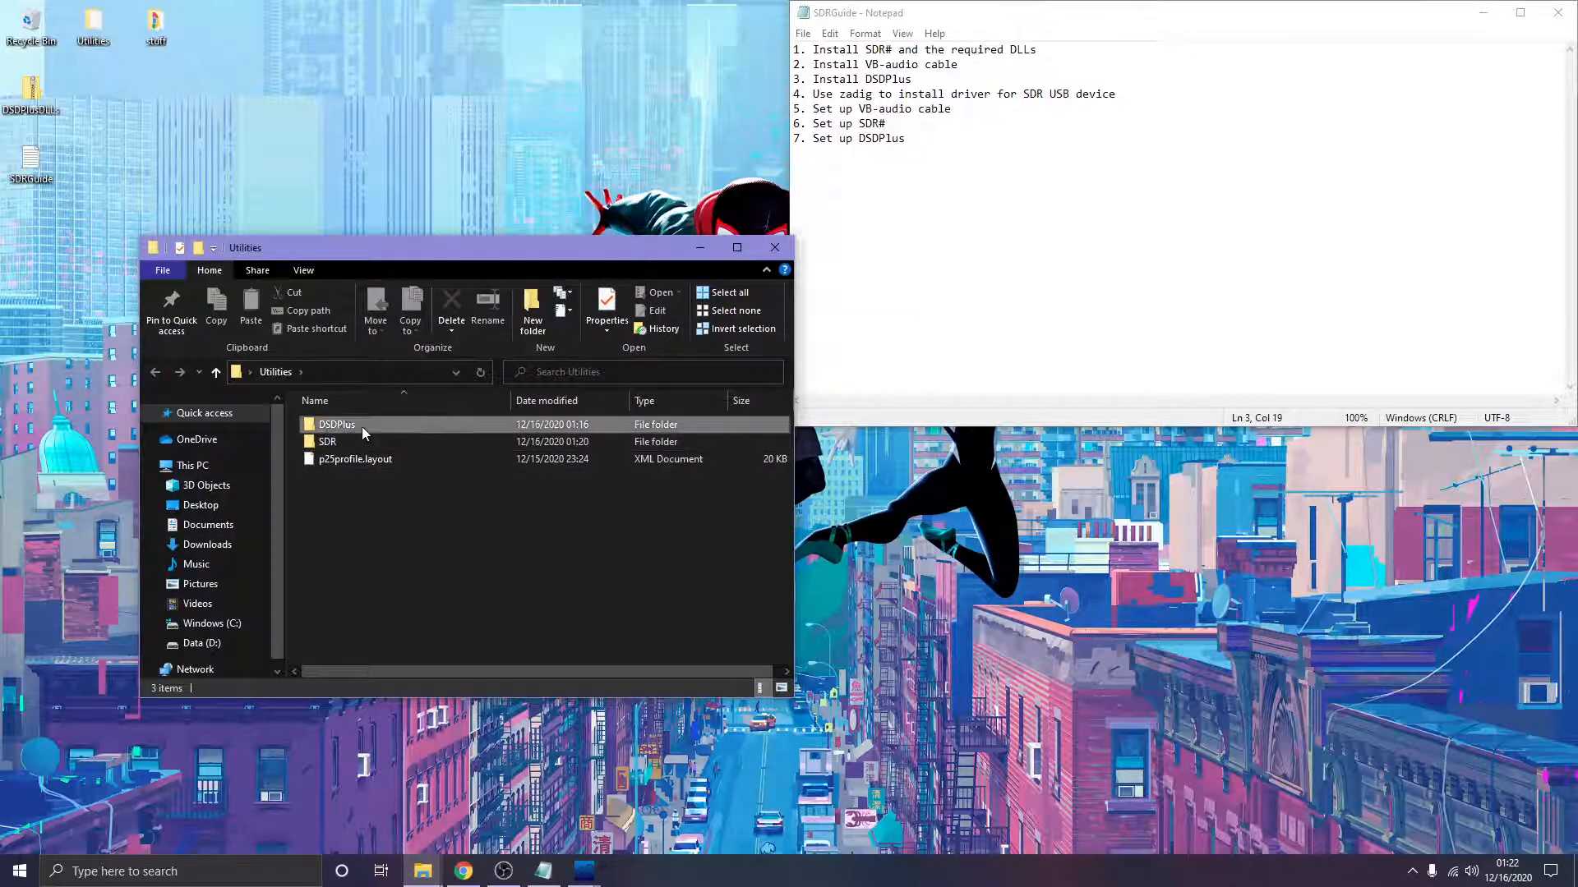
pyautogui.doubleClick(362, 426)
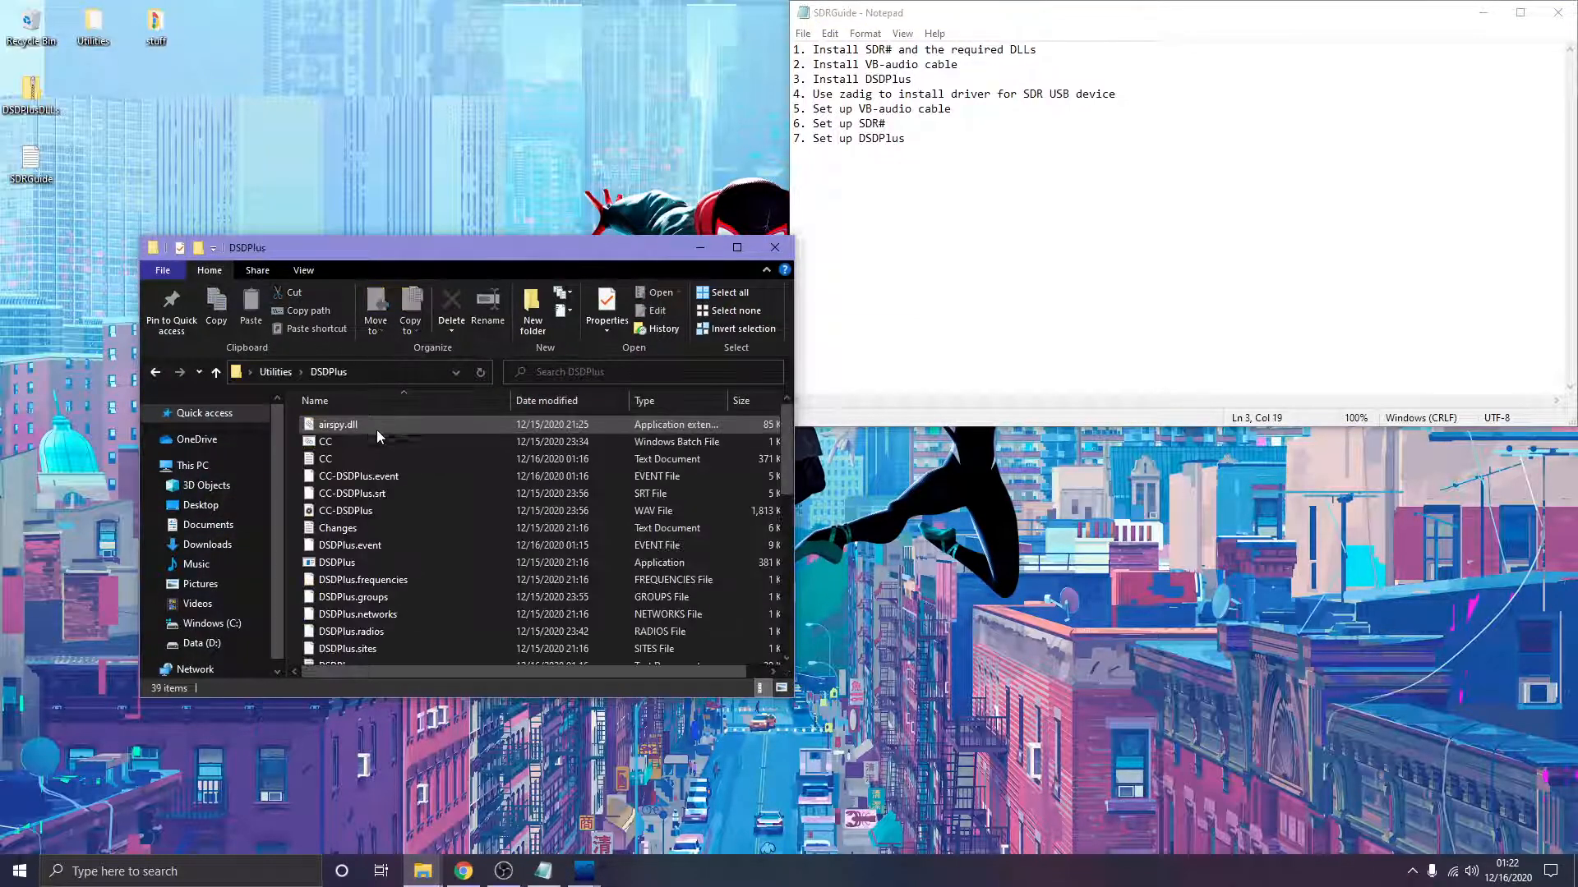
pyautogui.doubleClick(410, 567)
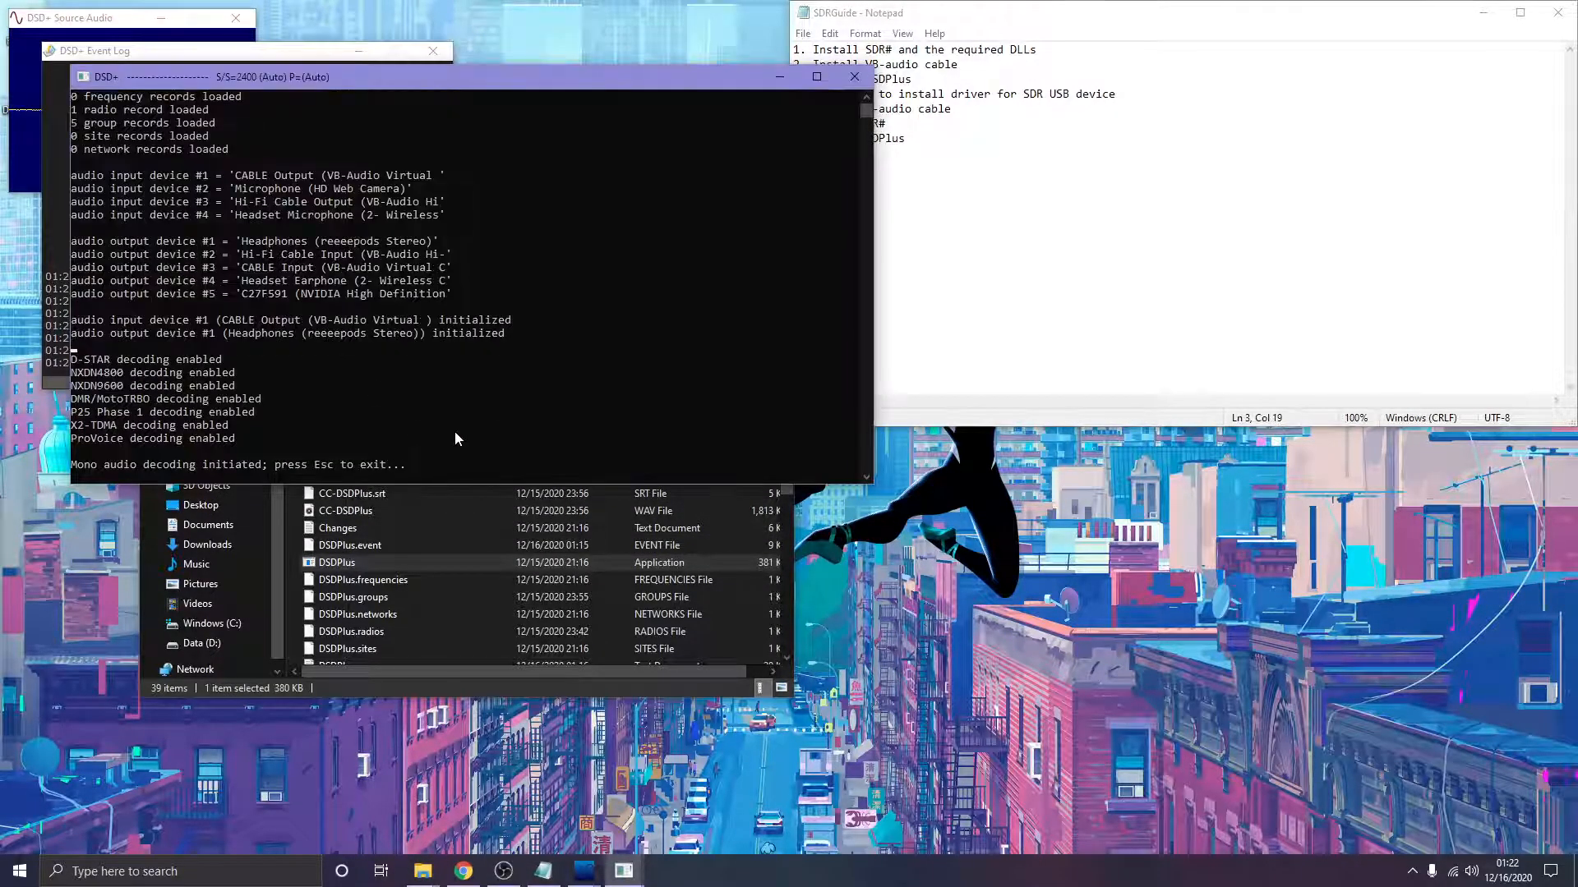
# Look over the DSD+ console's startup output and move its window clear of the Event Log and Channel Activity windows
pyautogui.scroll(-5, 378, 442)
pyautogui.scroll(3, 316, 448)
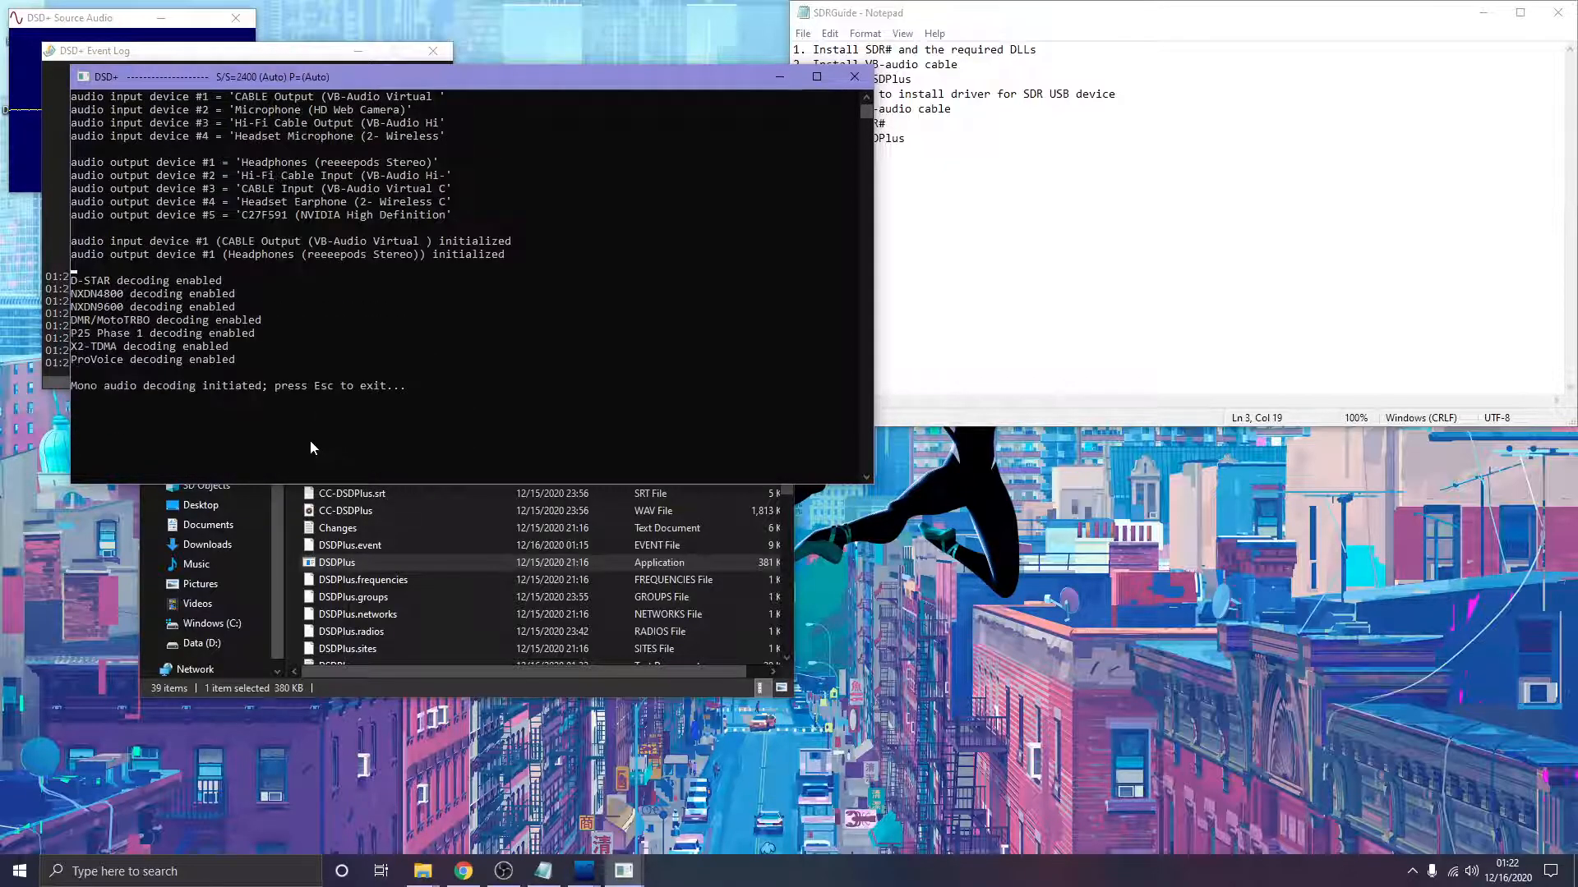
pyautogui.scroll(2, 297, 421)
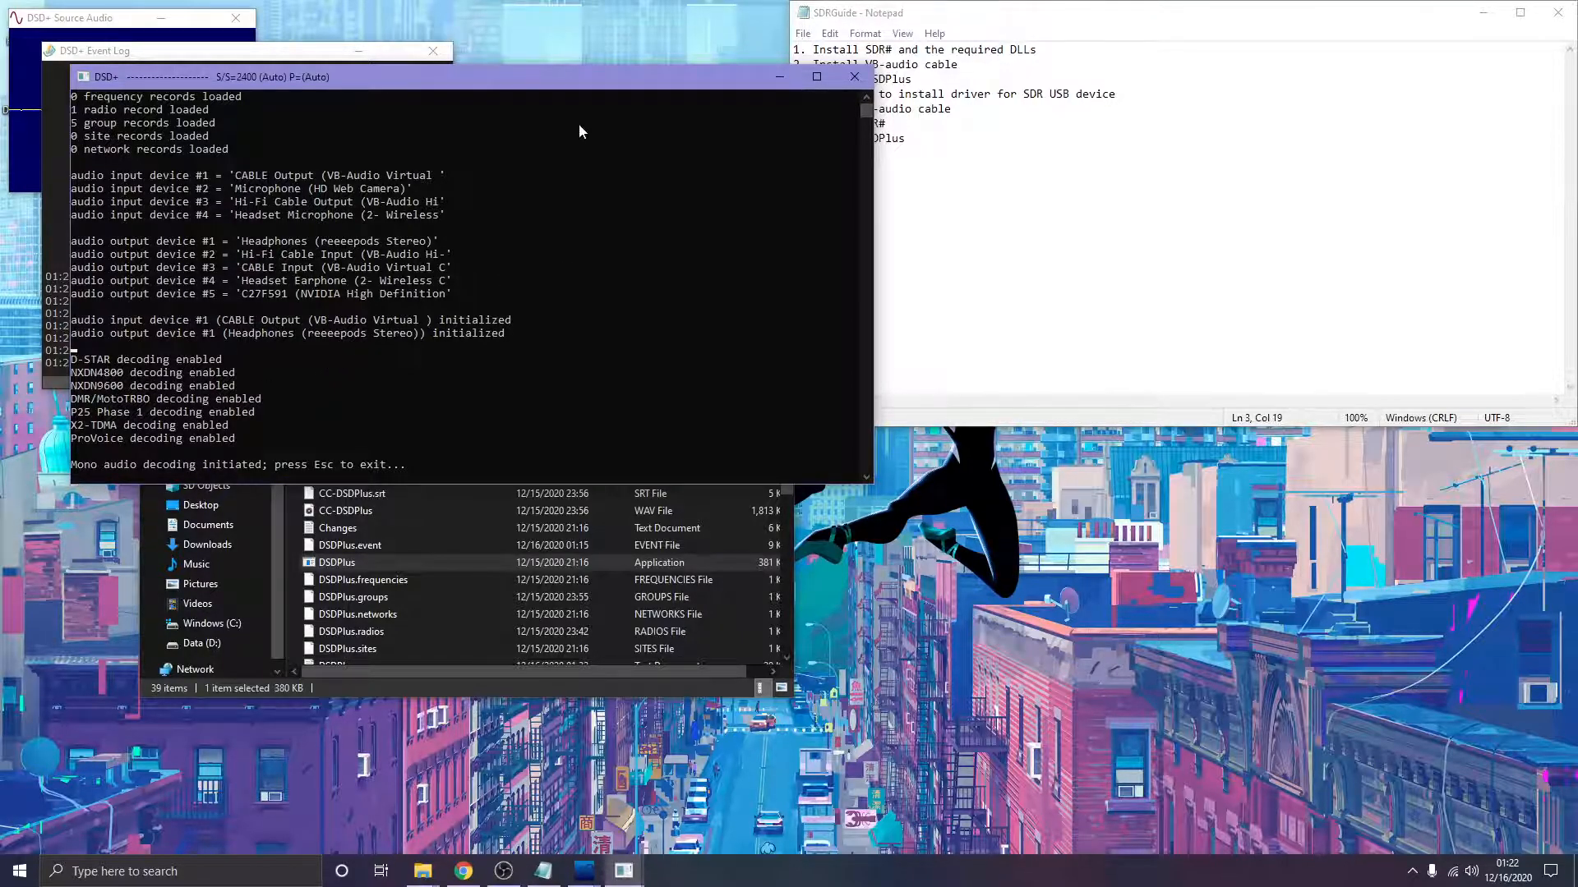
pyautogui.moveTo(564, 76); pyautogui.dragTo(882, 288)
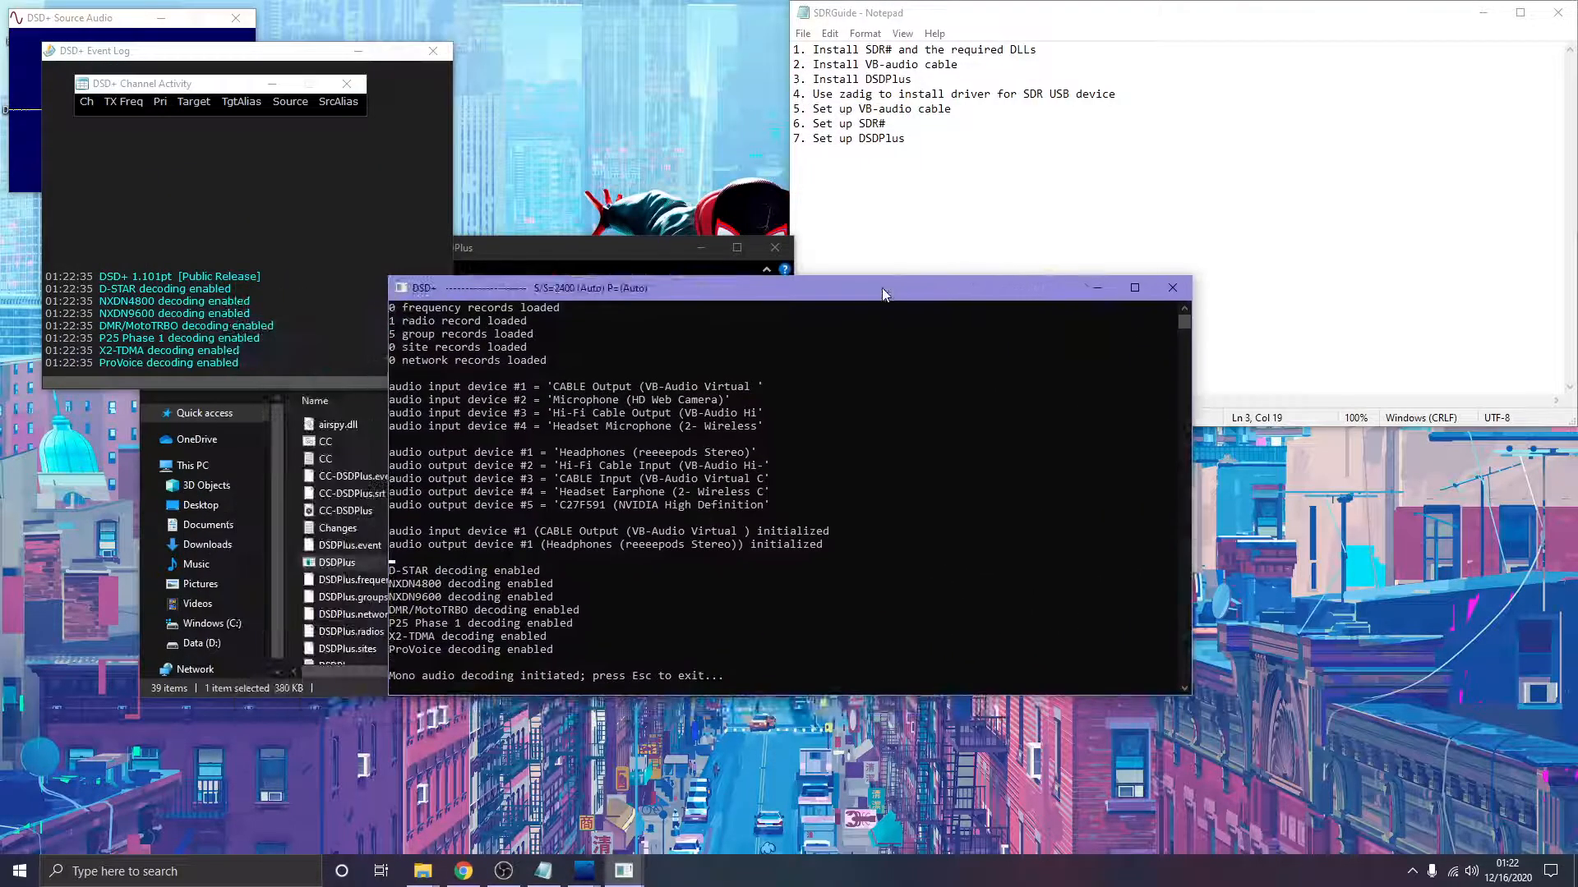
pyautogui.moveTo(587, 292); pyautogui.dragTo(741, 324)
# Examine the audio devices listed in the DSD+ console, highlighting the initialized input and output device lines
pyautogui.moveTo(553, 420); pyautogui.dragTo(670, 430)
pyautogui.moveTo(584, 484); pyautogui.dragTo(645, 485)
pyautogui.click(617, 505)
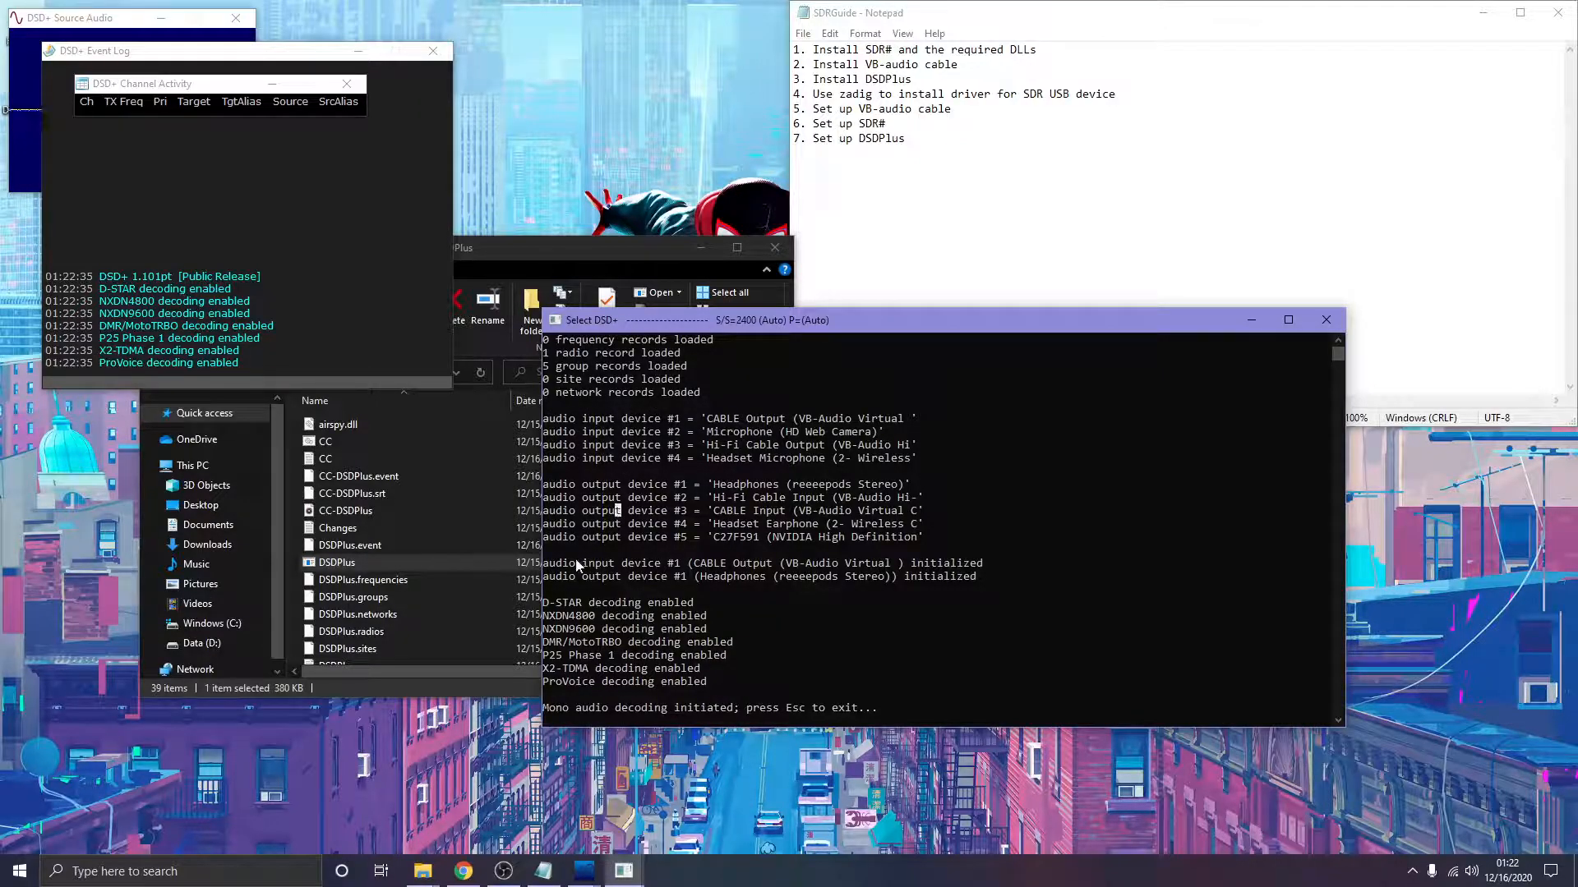
pyautogui.moveTo(549, 566); pyautogui.dragTo(949, 567)
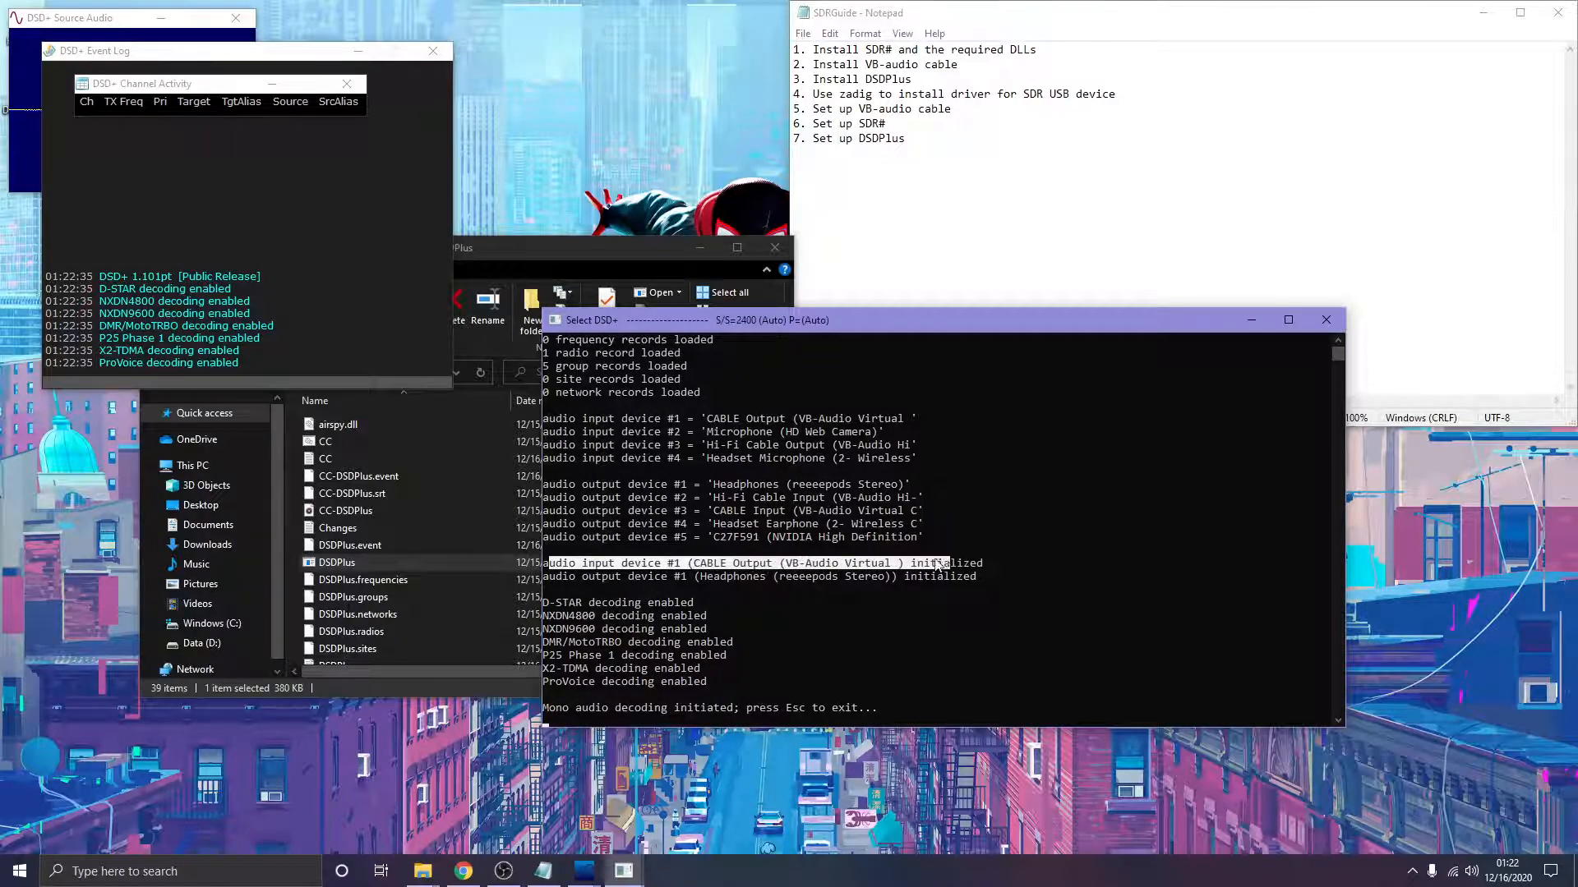
pyautogui.moveTo(555, 576); pyautogui.dragTo(957, 577)
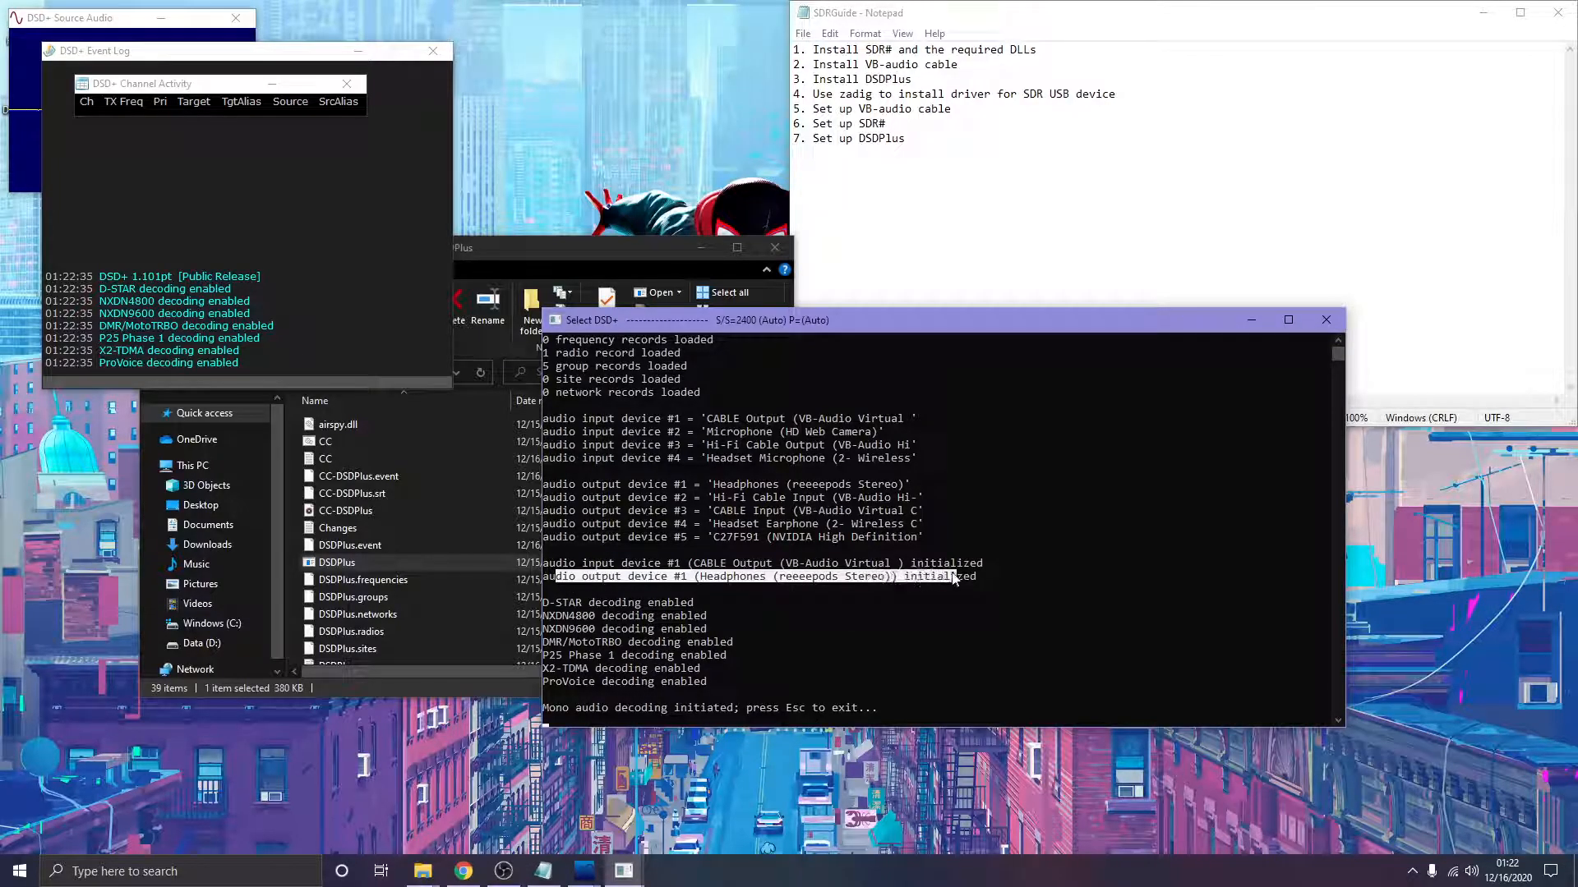
pyautogui.click(888, 568)
pyautogui.moveTo(595, 566); pyautogui.dragTo(742, 569)
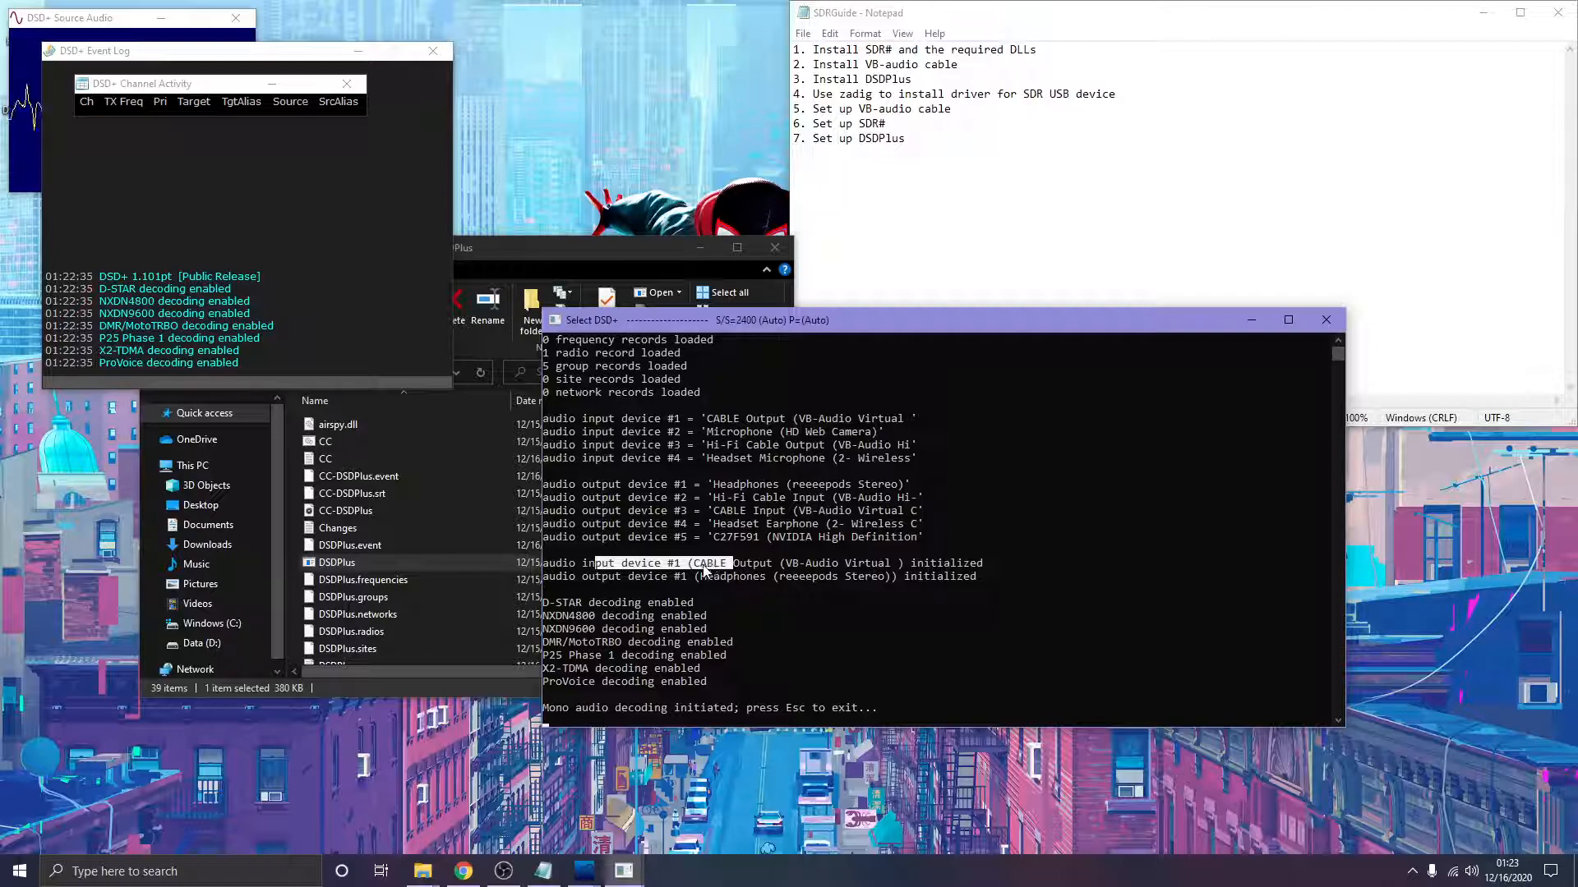
pyautogui.click(763, 567)
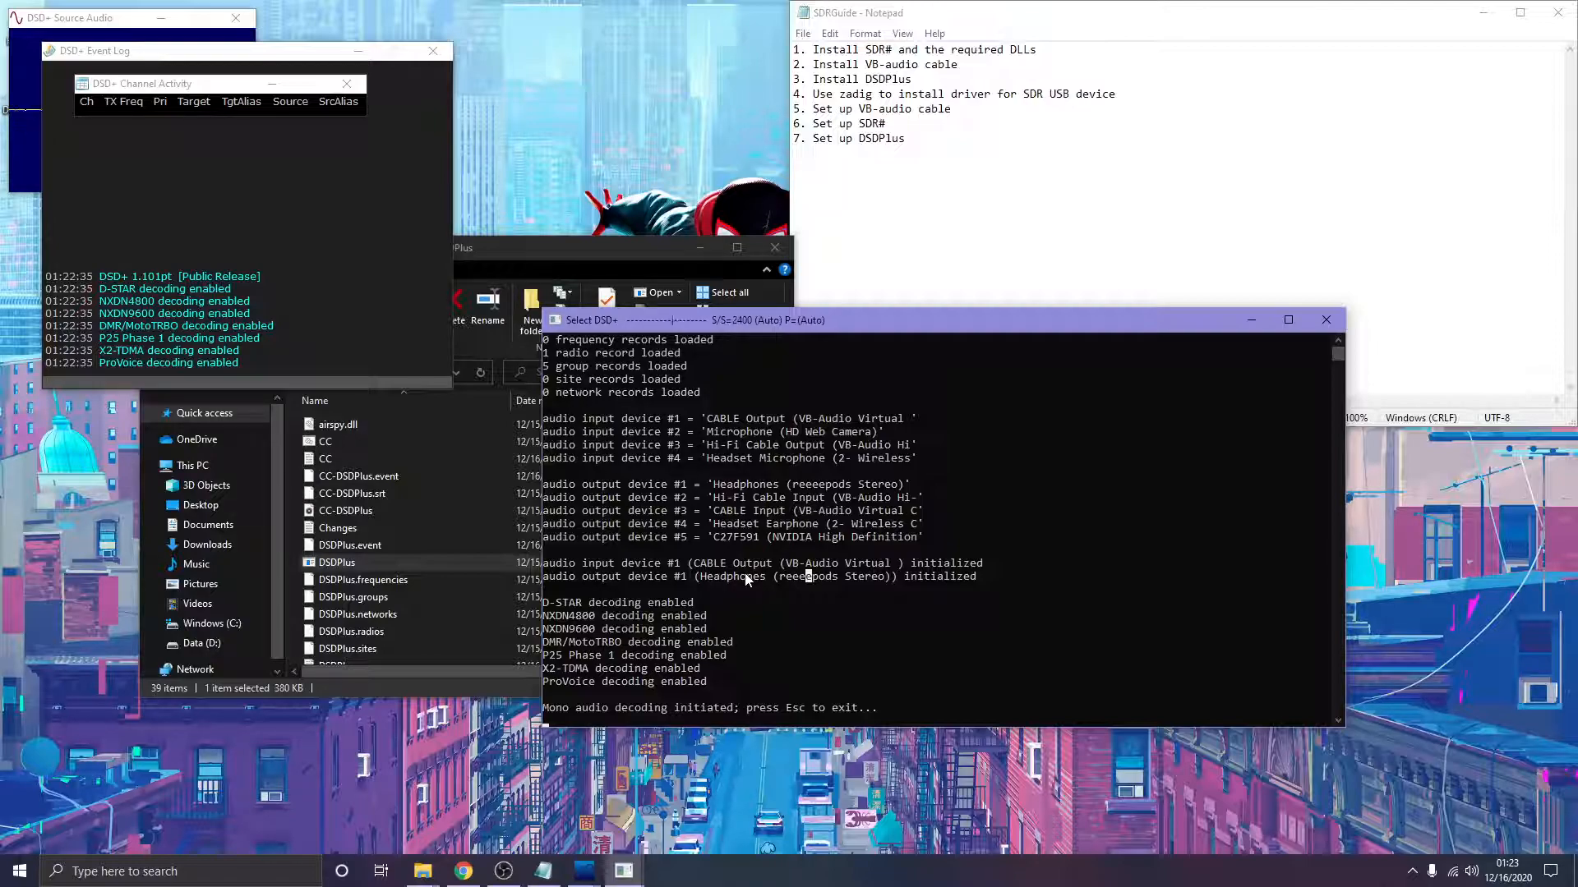
# Minimize the Channel Activity, Event Log and Source Audio windows, and move the DSD+ console clear of the DSDPlus folder
pyautogui.click(710, 585)
pyautogui.moveTo(839, 329); pyautogui.dragTo(851, 362)
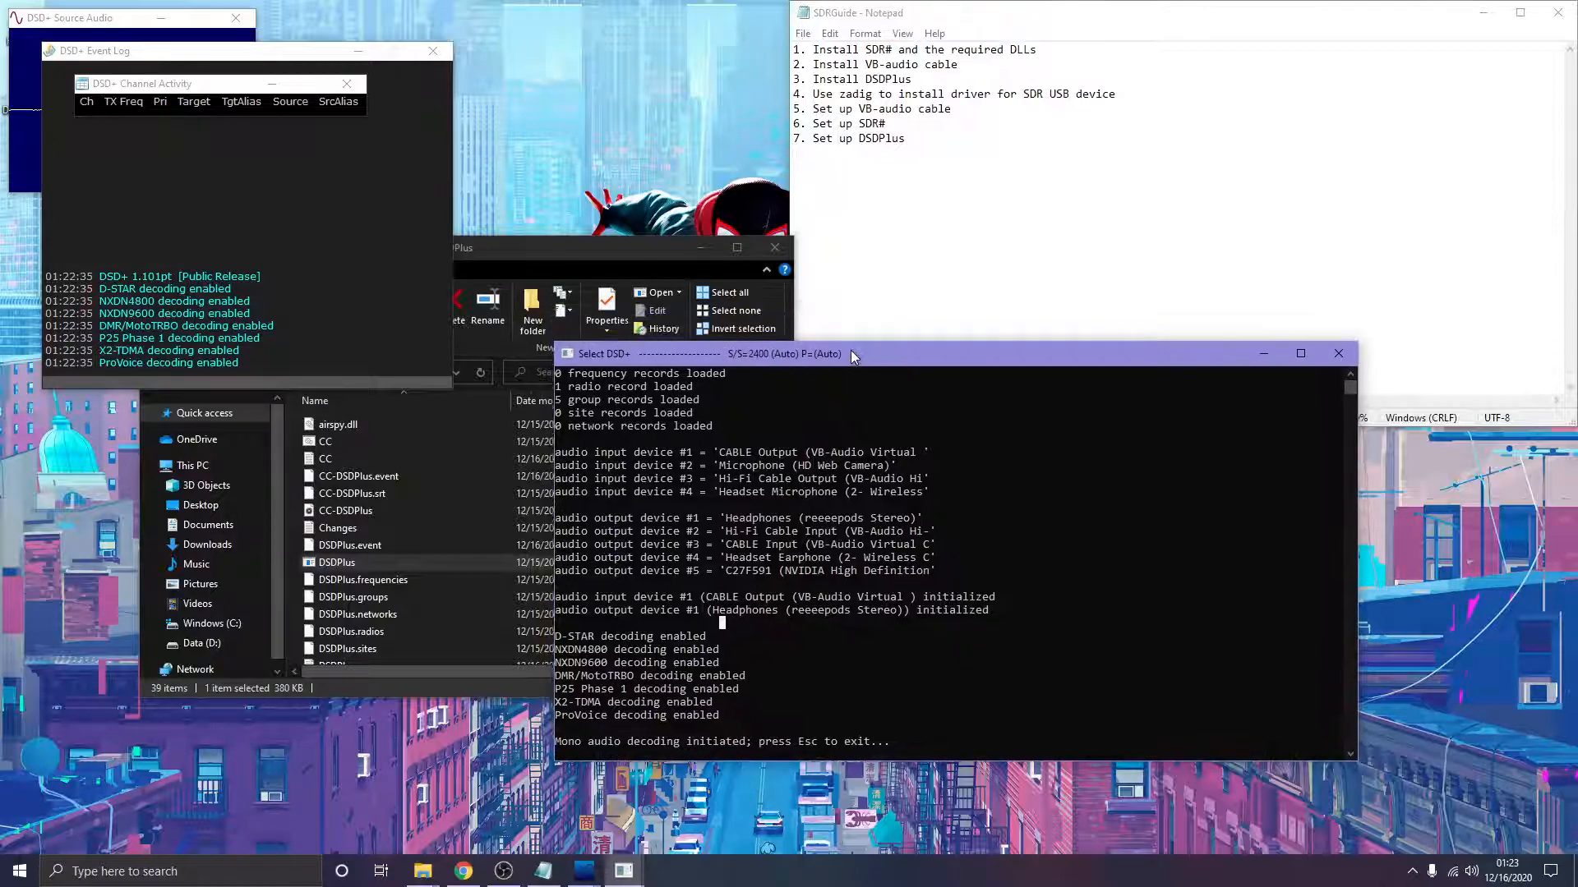
pyautogui.click(274, 85)
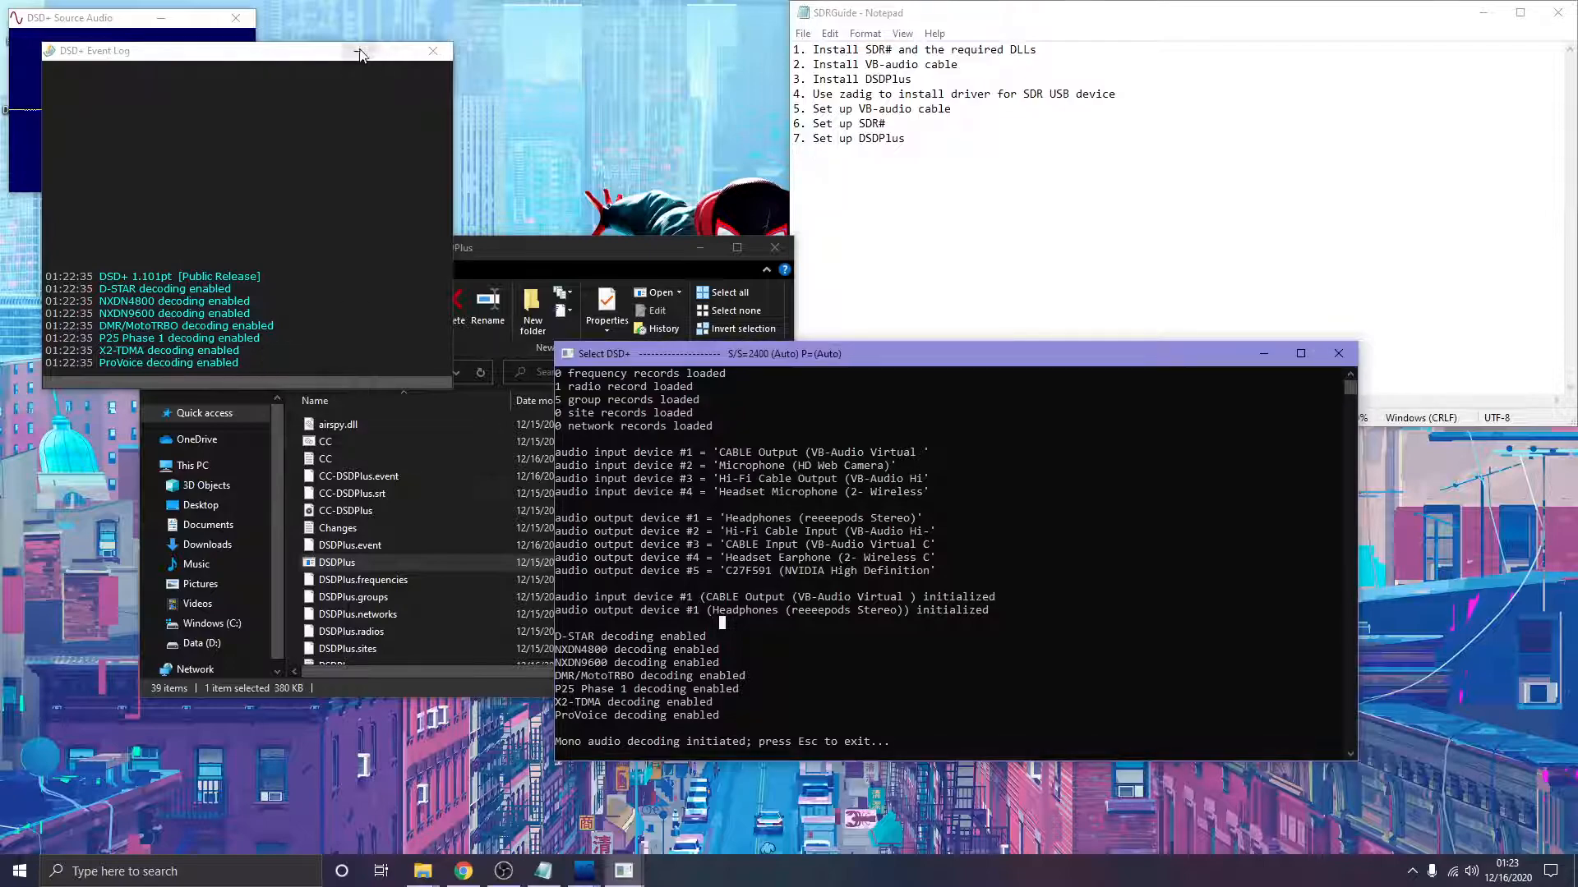
pyautogui.click(358, 51)
pyautogui.click(161, 18)
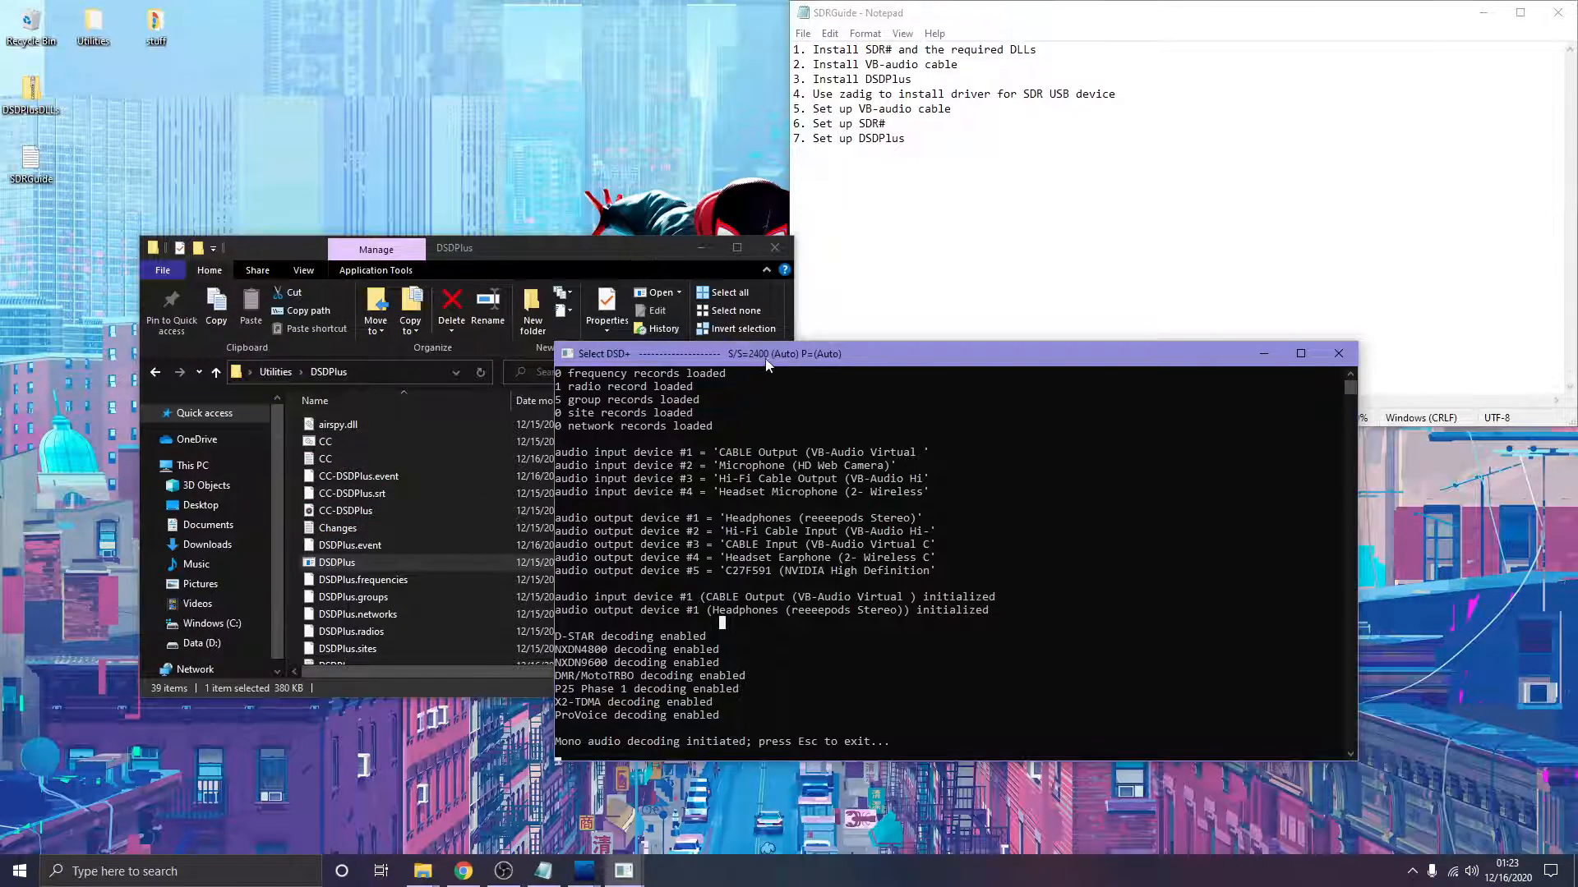
pyautogui.moveTo(864, 358); pyautogui.dragTo(1088, 384)
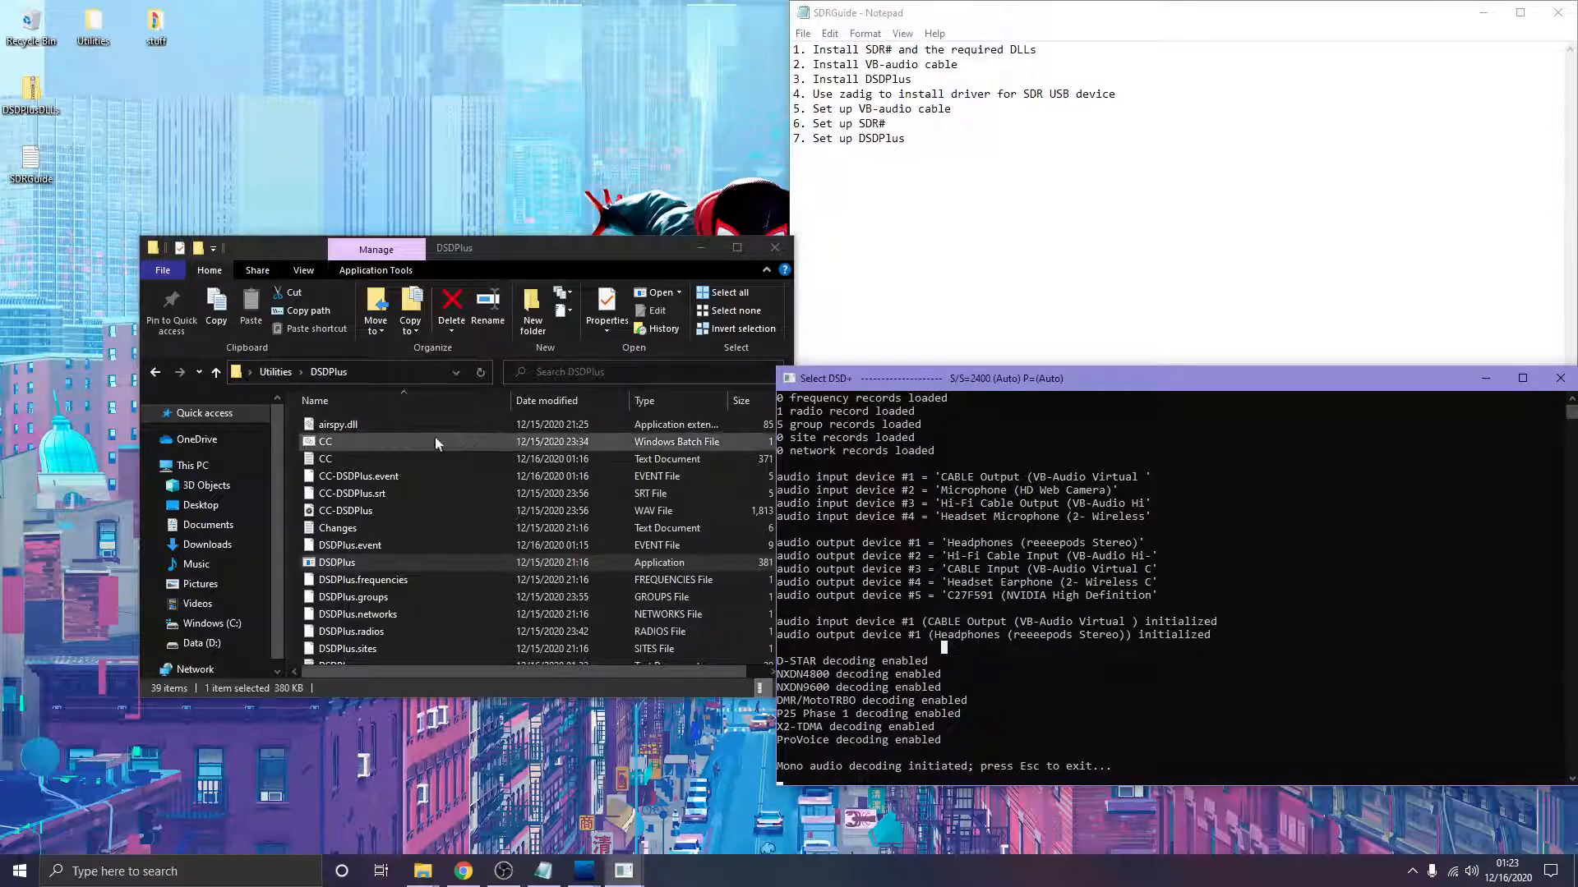
# Open the CC batch file for editing in Notepad and arrange it so the DSD+ console's device list stays readable
pyautogui.click(347, 442)
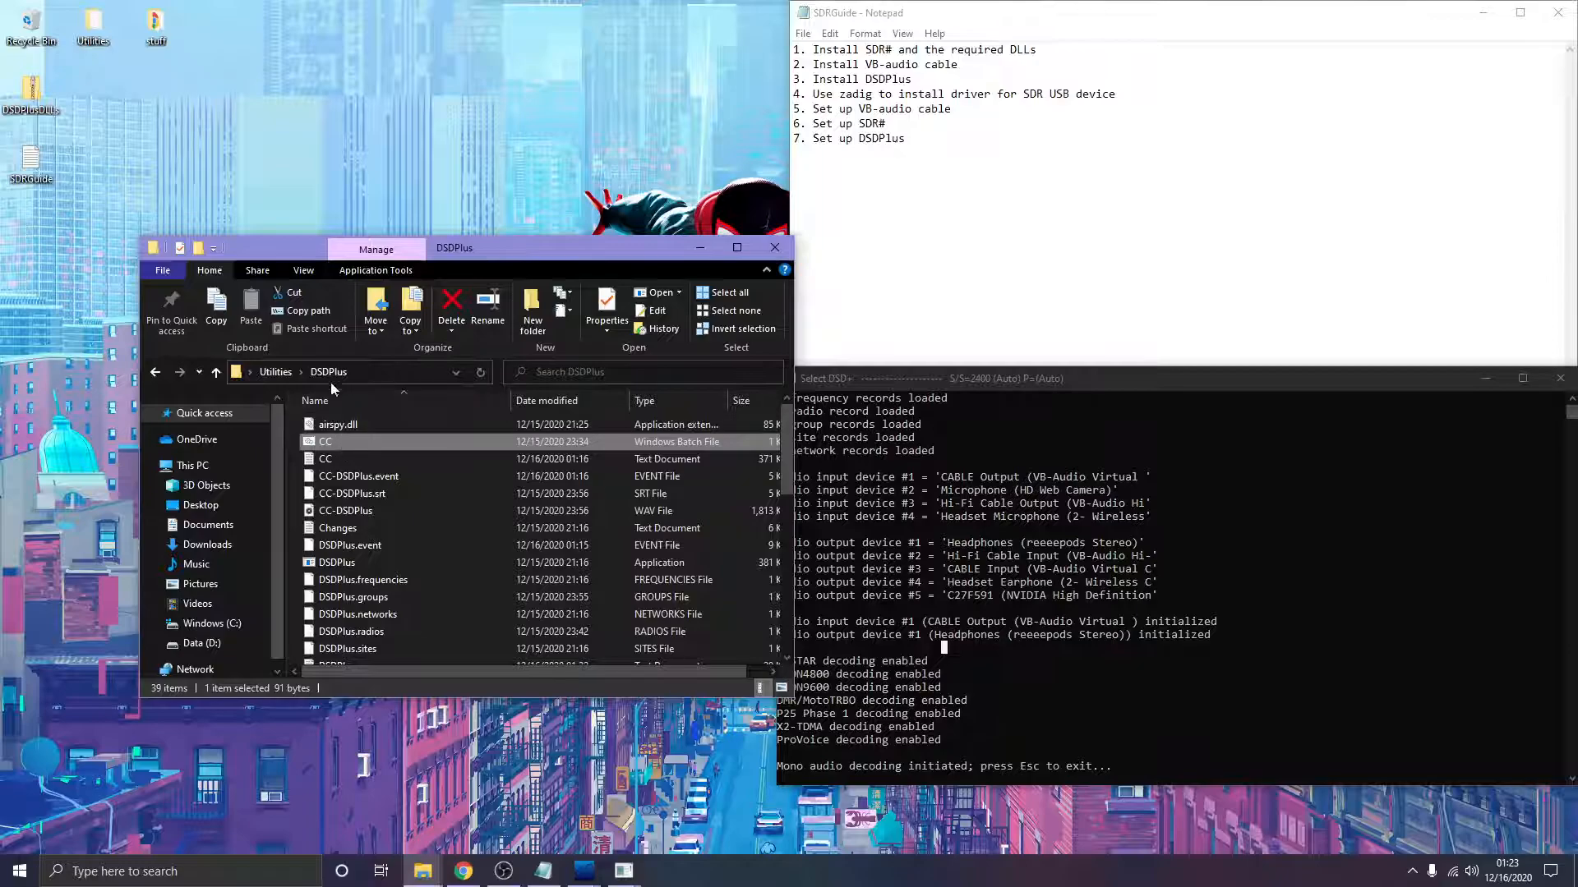
pyautogui.rightClick(344, 444)
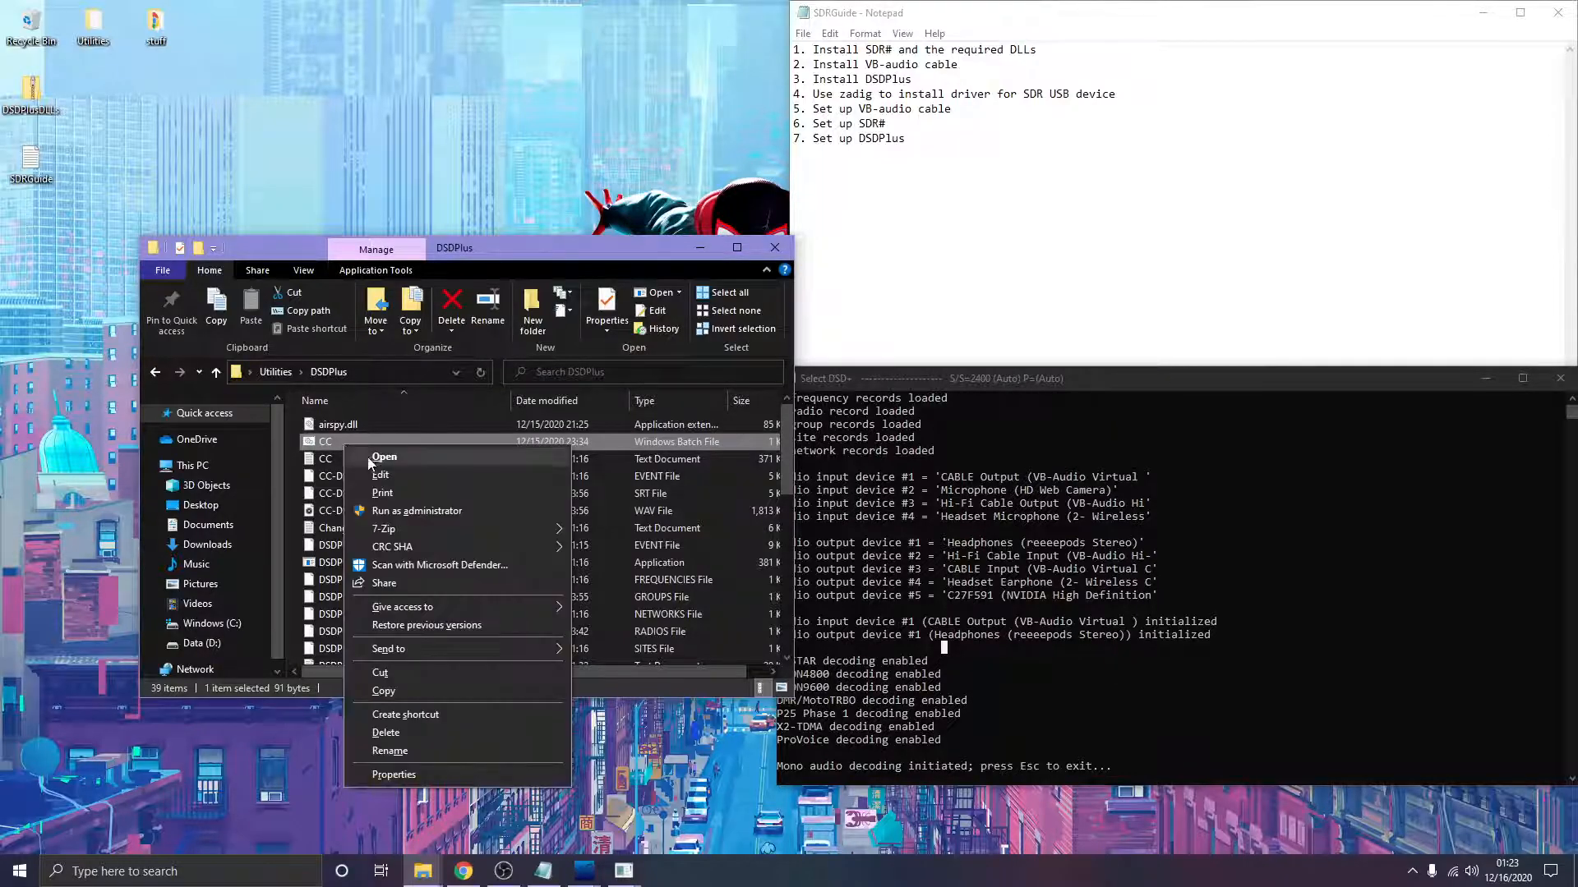
pyautogui.click(383, 476)
pyautogui.moveTo(604, 268); pyautogui.dragTo(346, 58)
pyautogui.click(1359, 555)
pyautogui.moveTo(1125, 384); pyautogui.dragTo(1058, 406)
pyautogui.moveTo(640, 54); pyautogui.dragTo(622, 35)
pyautogui.click(1337, 506)
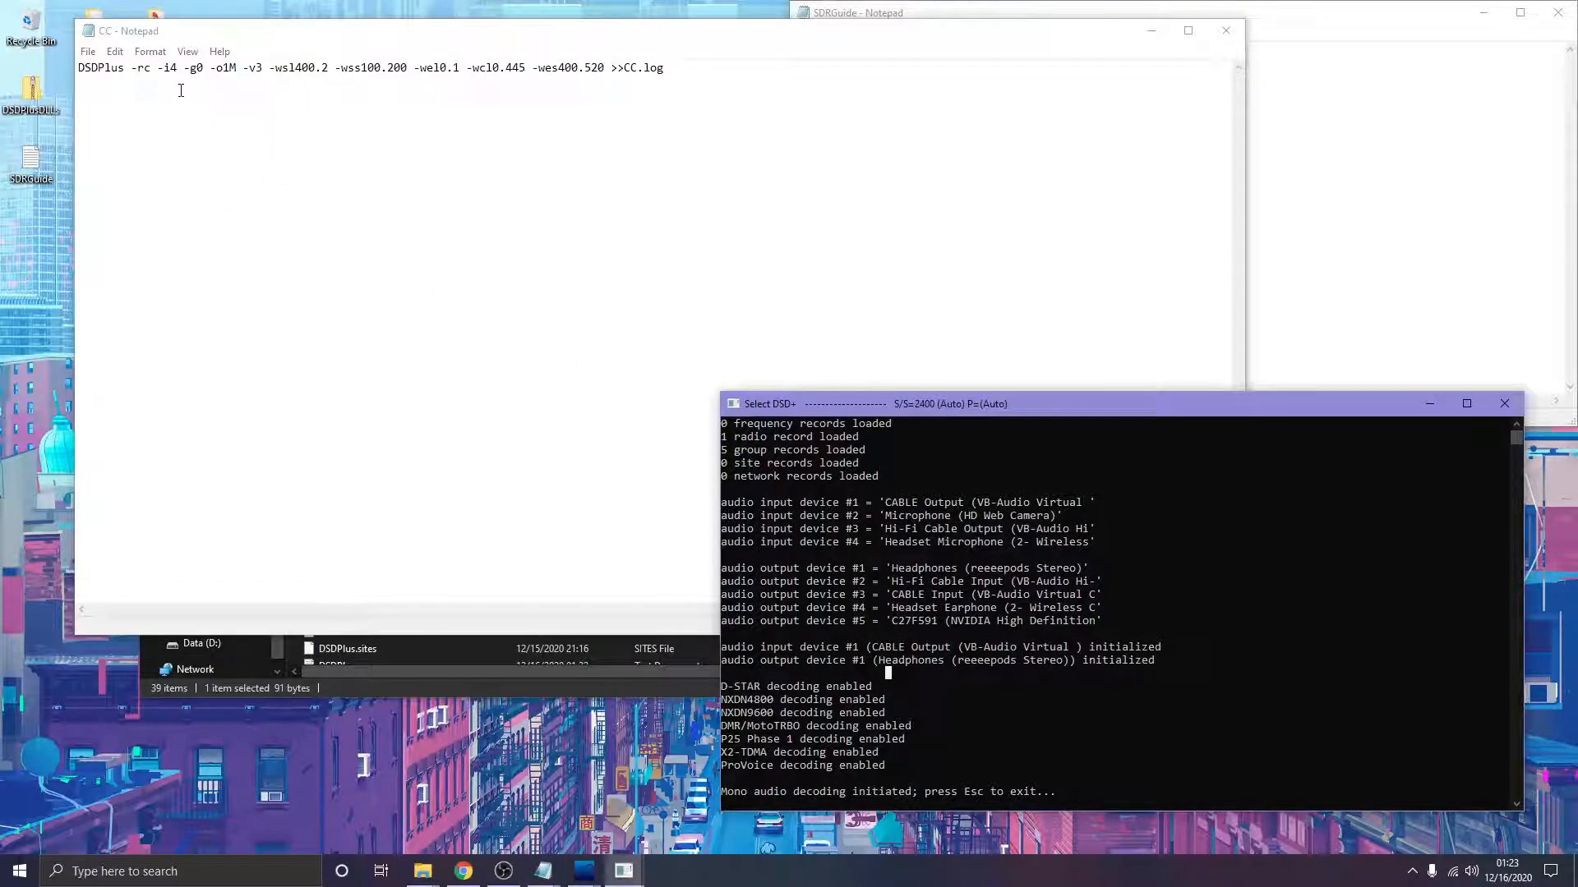
# Compare the -i4 option in the CC batch file with the numbered audio input devices in the DSD+ console
pyautogui.click(163, 69)
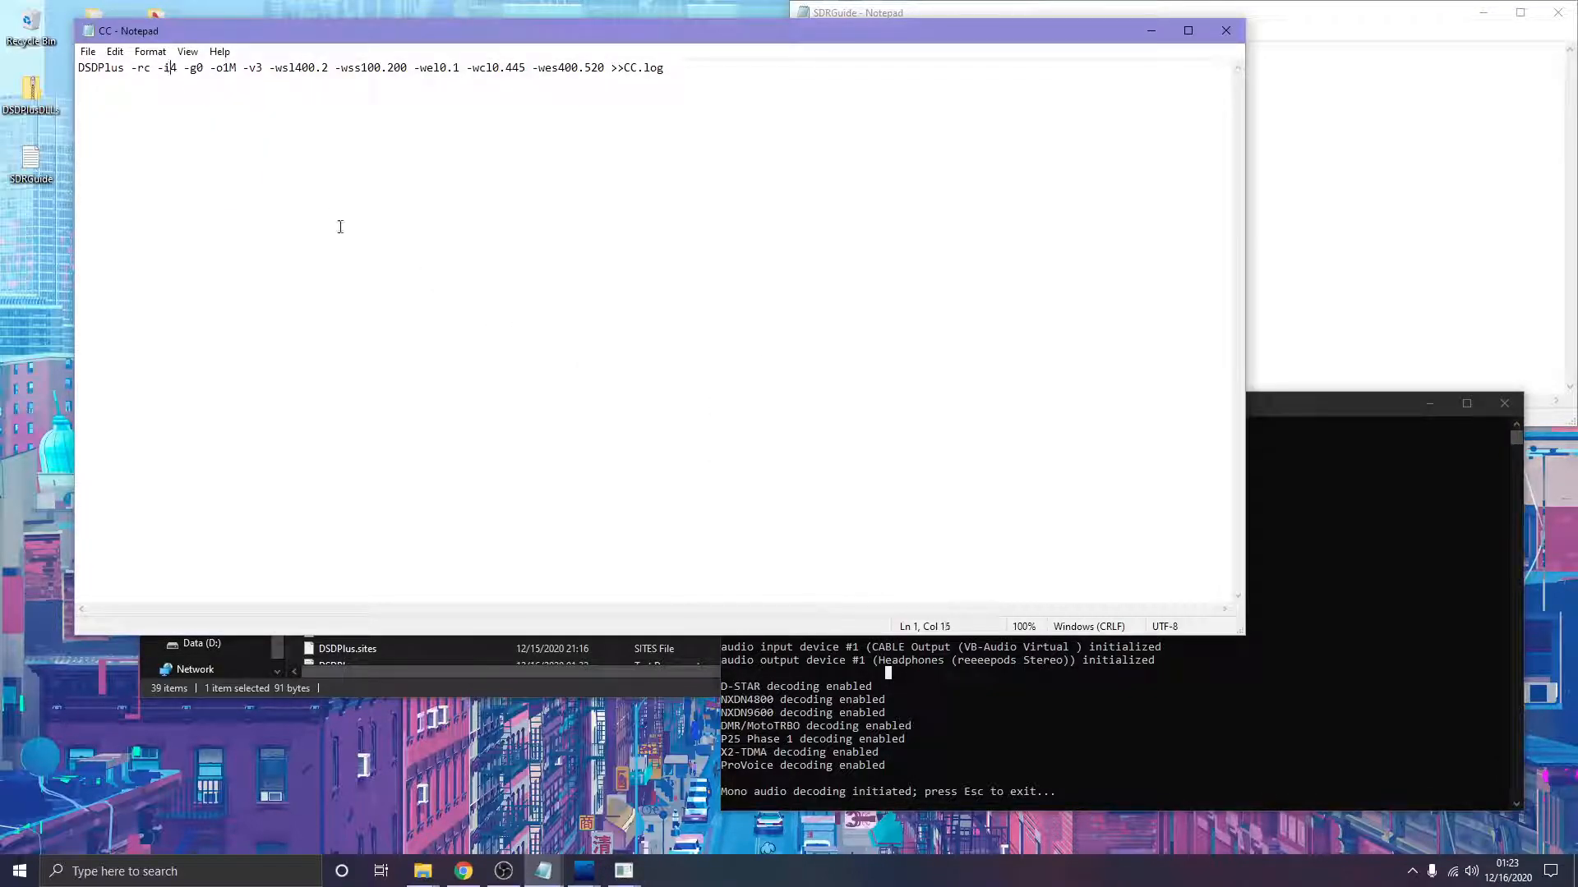
pyautogui.click(1067, 726)
pyautogui.moveTo(804, 515); pyautogui.dragTo(859, 516)
pyautogui.click(836, 543)
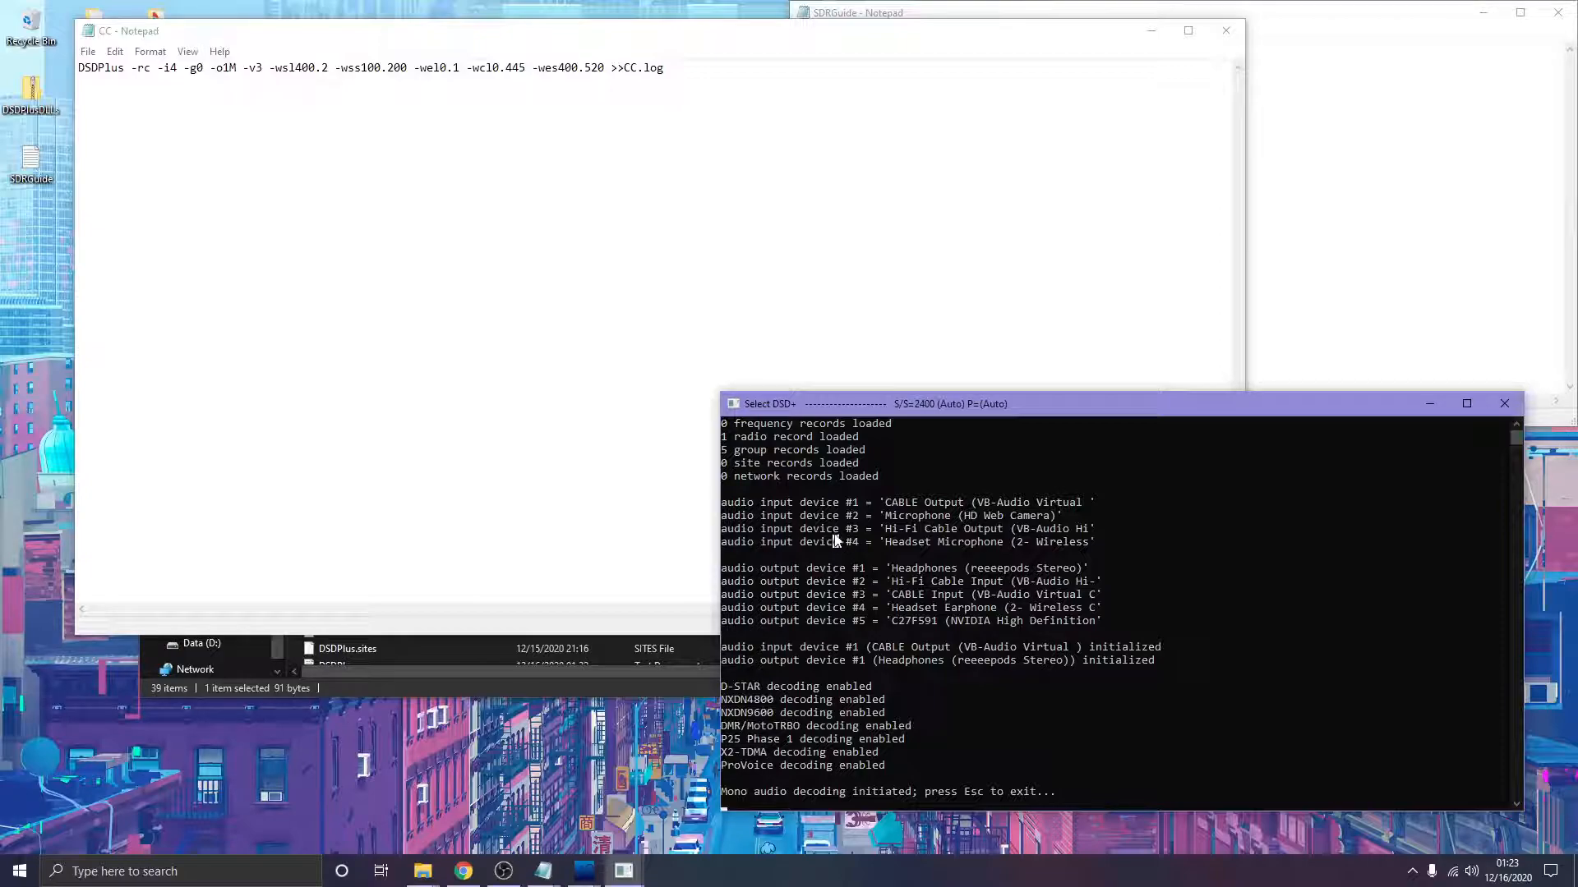
# Compare the -o1M option in the CC batch file with the numbered audio output devices in the DSD+ console
pyautogui.click(217, 71)
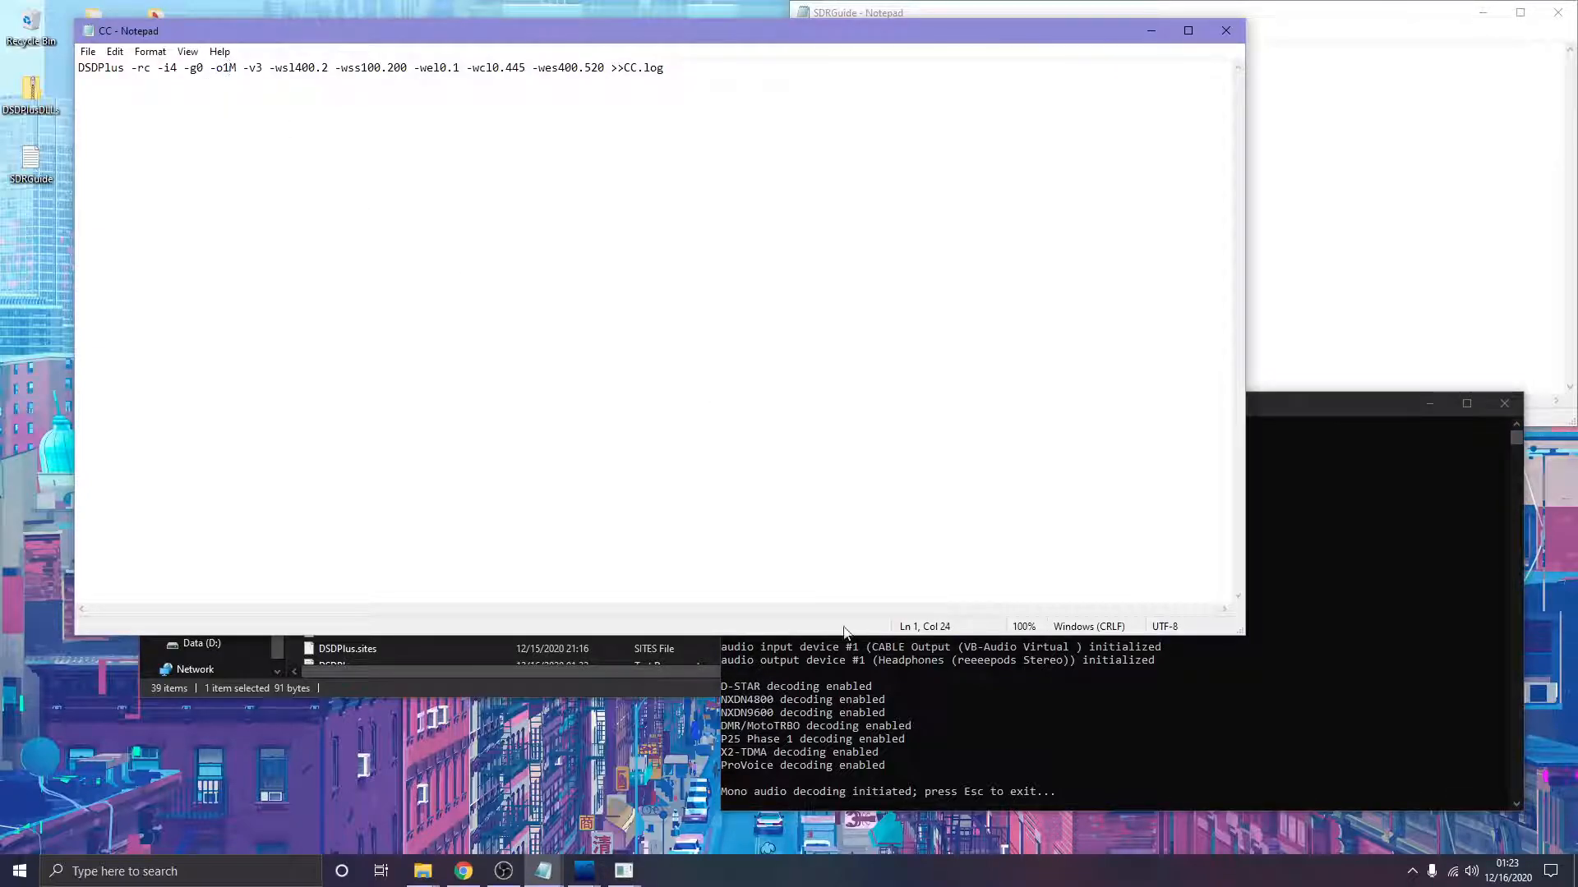
pyautogui.click(913, 700)
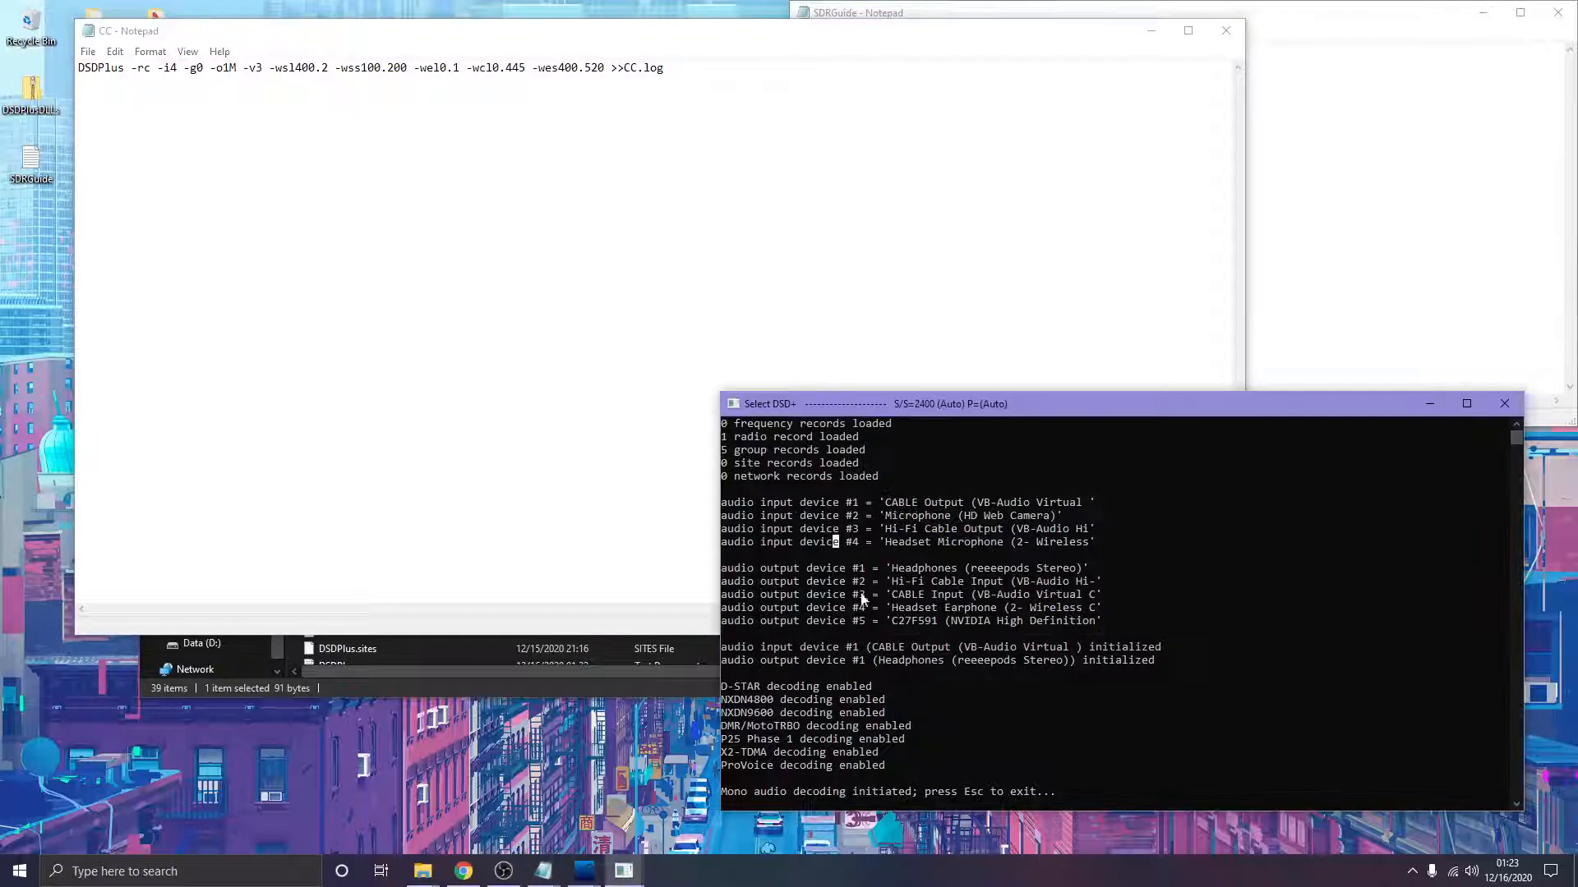
pyautogui.moveTo(846, 571); pyautogui.dragTo(886, 572)
pyautogui.click(901, 571)
pyautogui.click(232, 69)
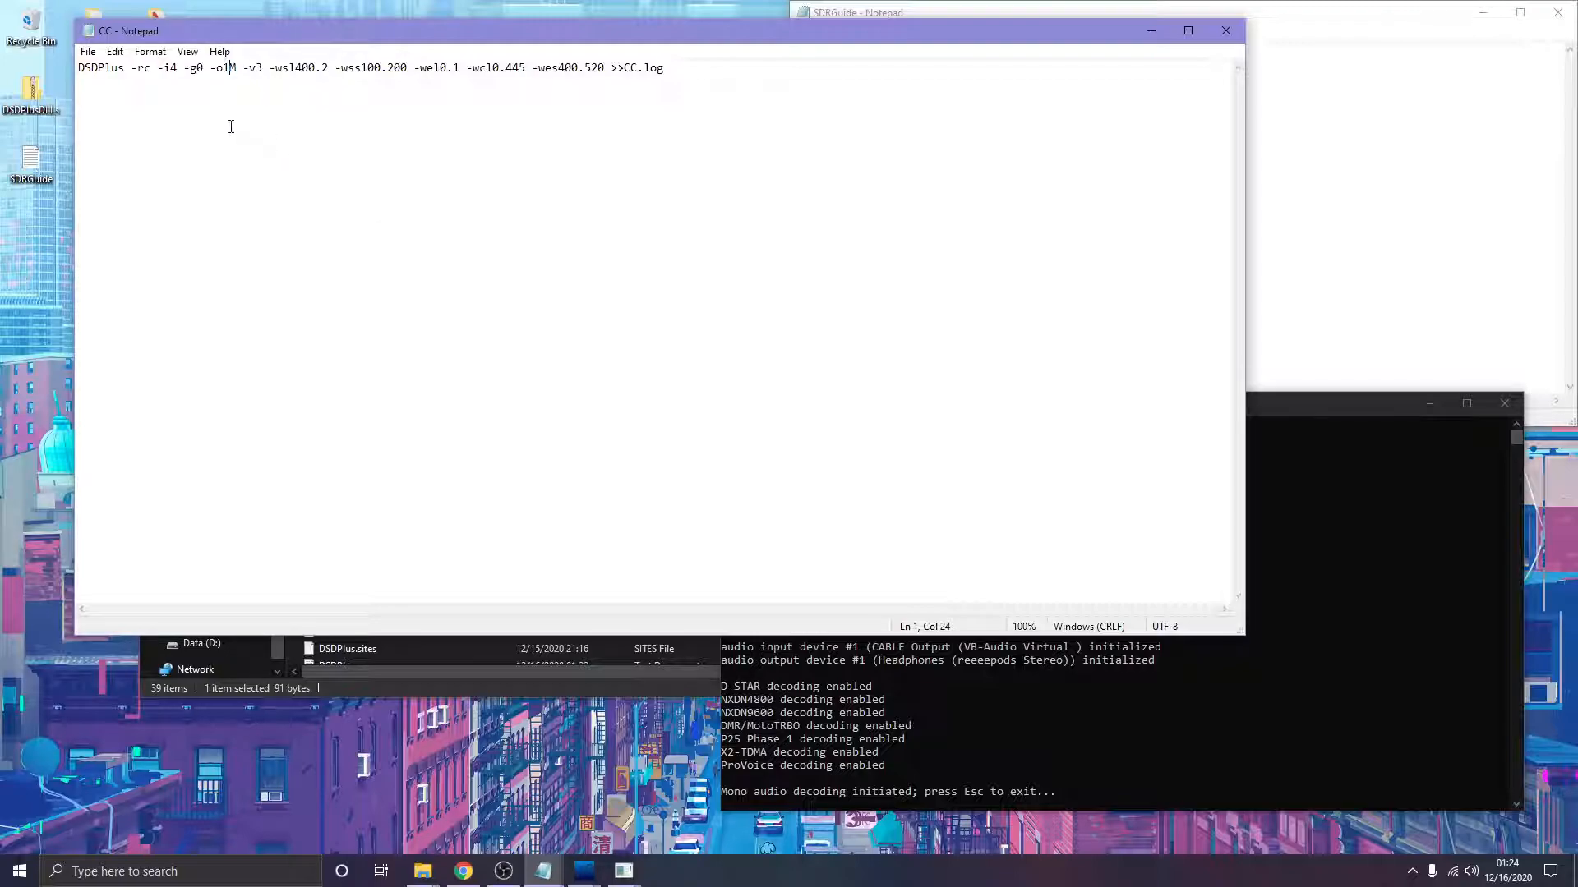
# Recheck the batch file's input option against the console's Headset Microphone and CABLE Output input device entries
pyautogui.moveTo(249, 35); pyautogui.dragTo(298, 44)
pyautogui.doubleClick(214, 76)
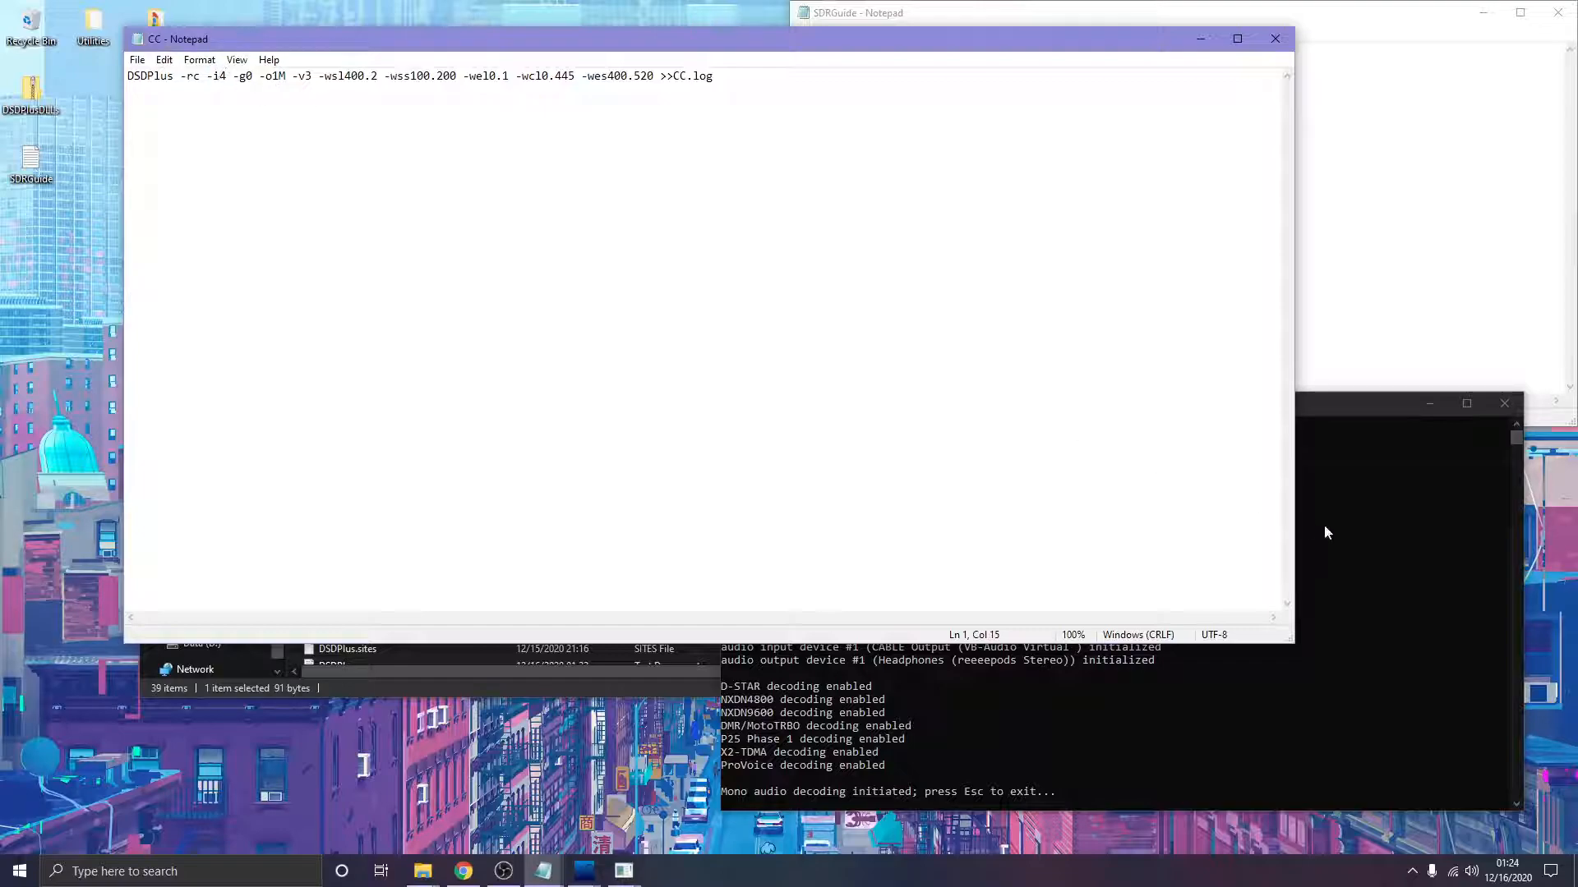
pyautogui.click(1296, 538)
pyautogui.moveTo(854, 543); pyautogui.dragTo(1034, 549)
pyautogui.click(1046, 544)
pyautogui.moveTo(877, 502); pyautogui.dragTo(960, 504)
pyautogui.click(960, 505)
pyautogui.click(888, 504)
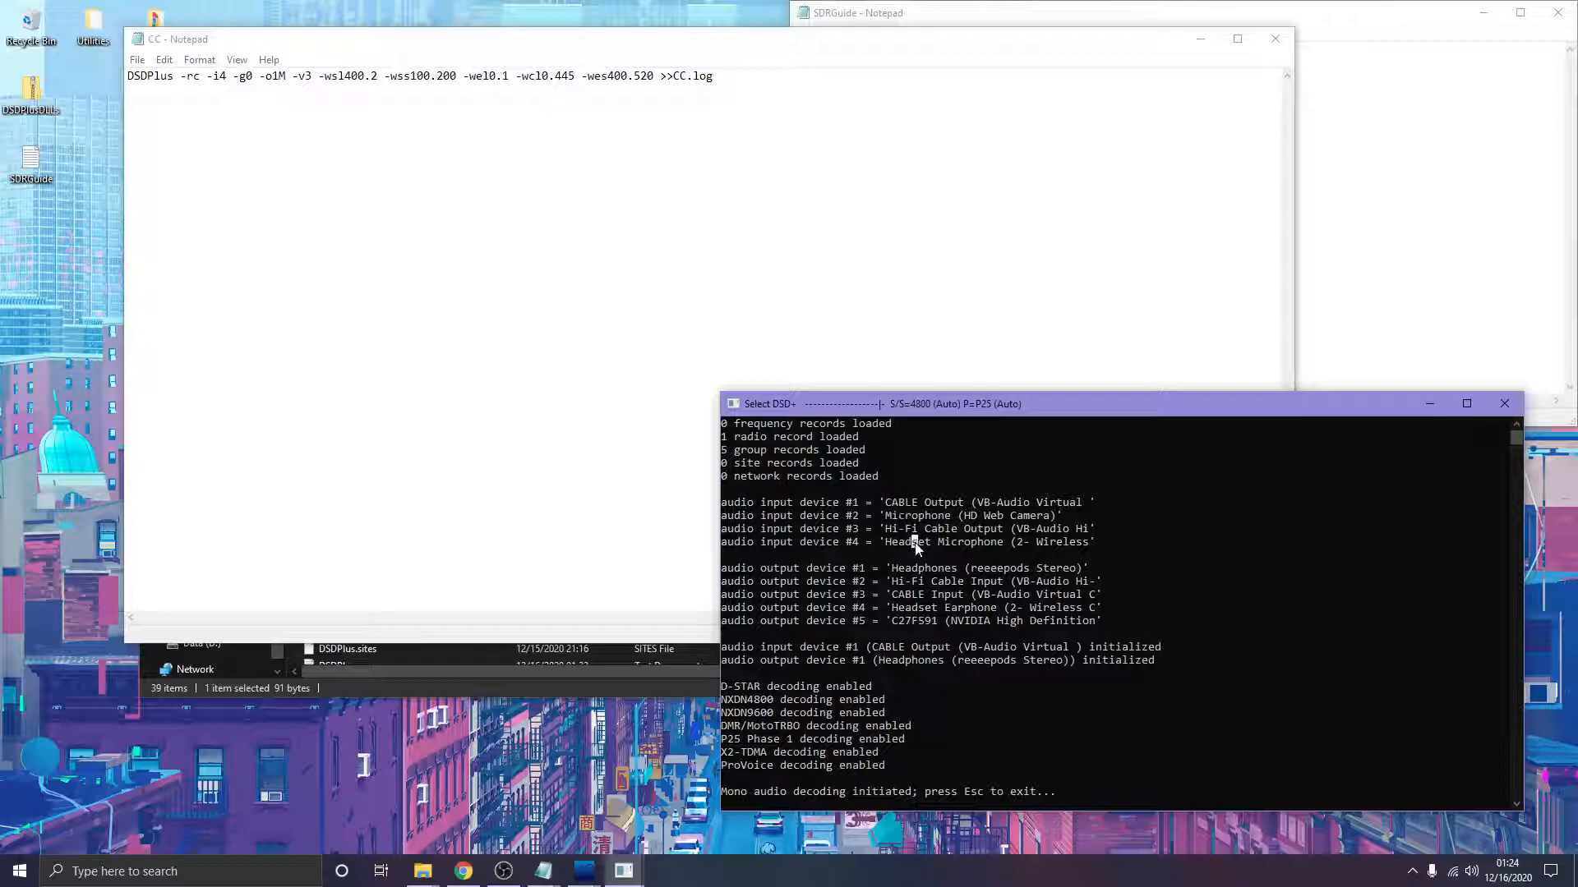
# Look over the remaining options on the CC batch file's command line and close the file without changes
pyautogui.click(797, 202)
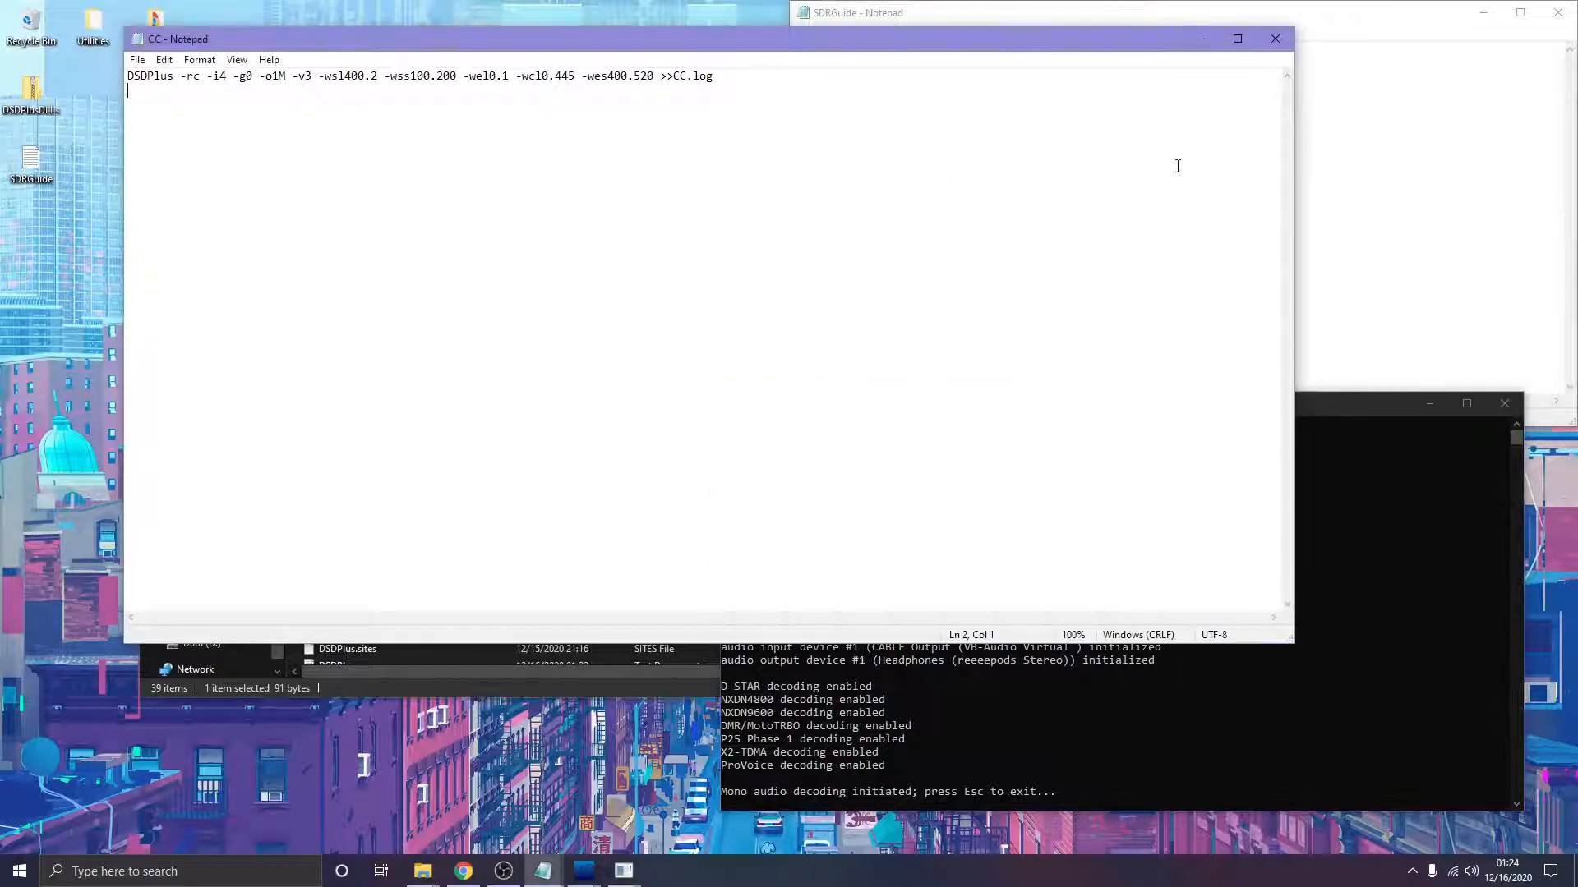
pyautogui.moveTo(713, 79); pyautogui.dragTo(338, 65)
pyautogui.click(1075, 116)
pyautogui.click(1284, 41)
# Exit the running DSD+ session from its console
pyautogui.doubleClick(373, 564)
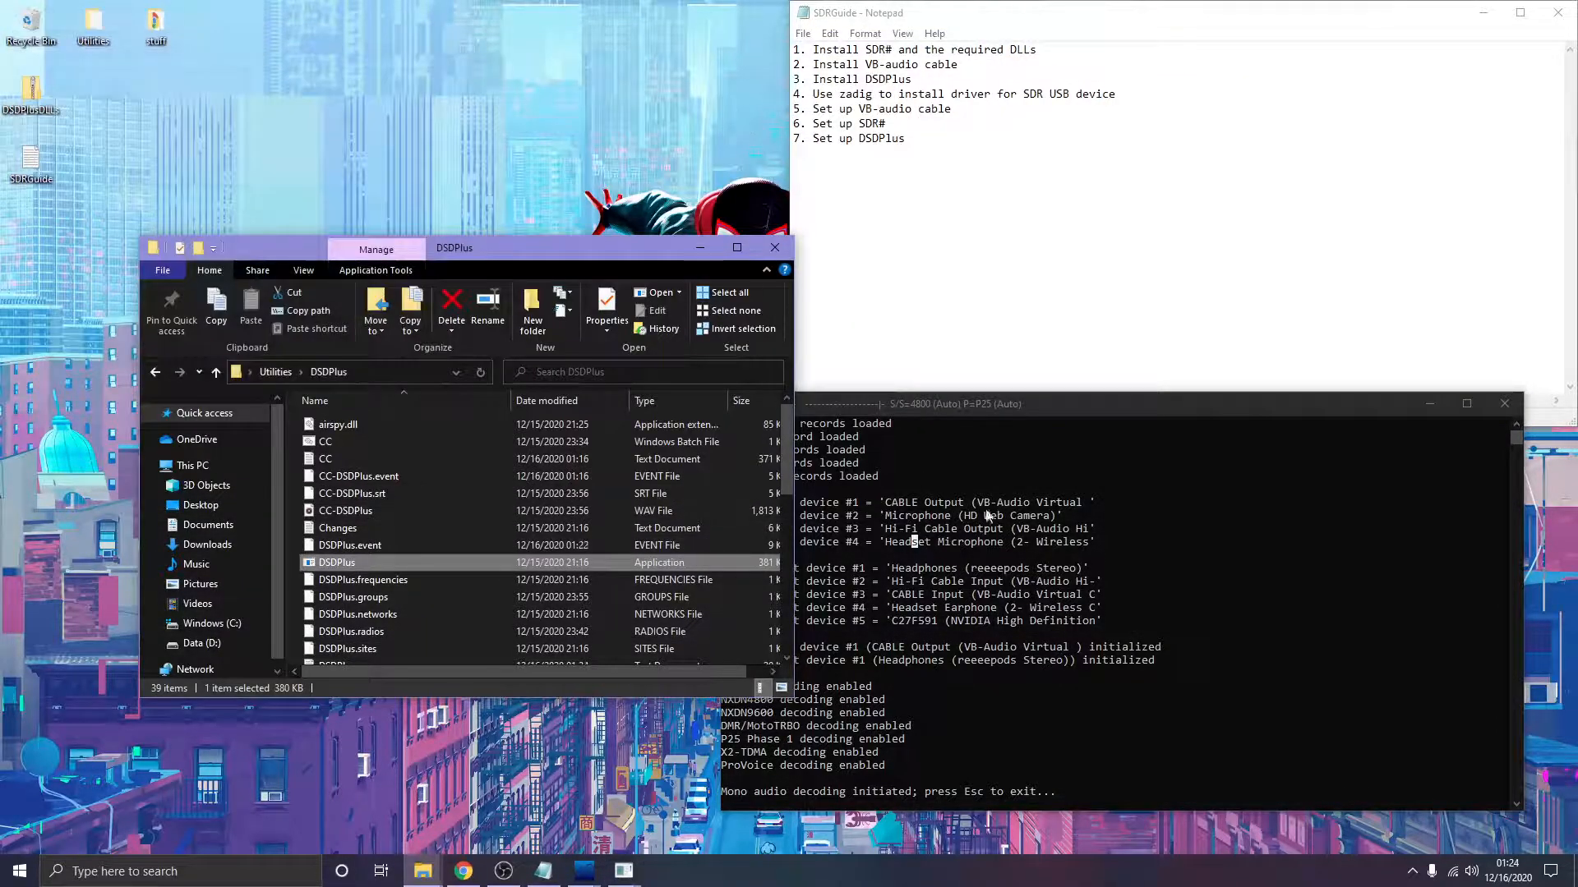
pyautogui.click(919, 479)
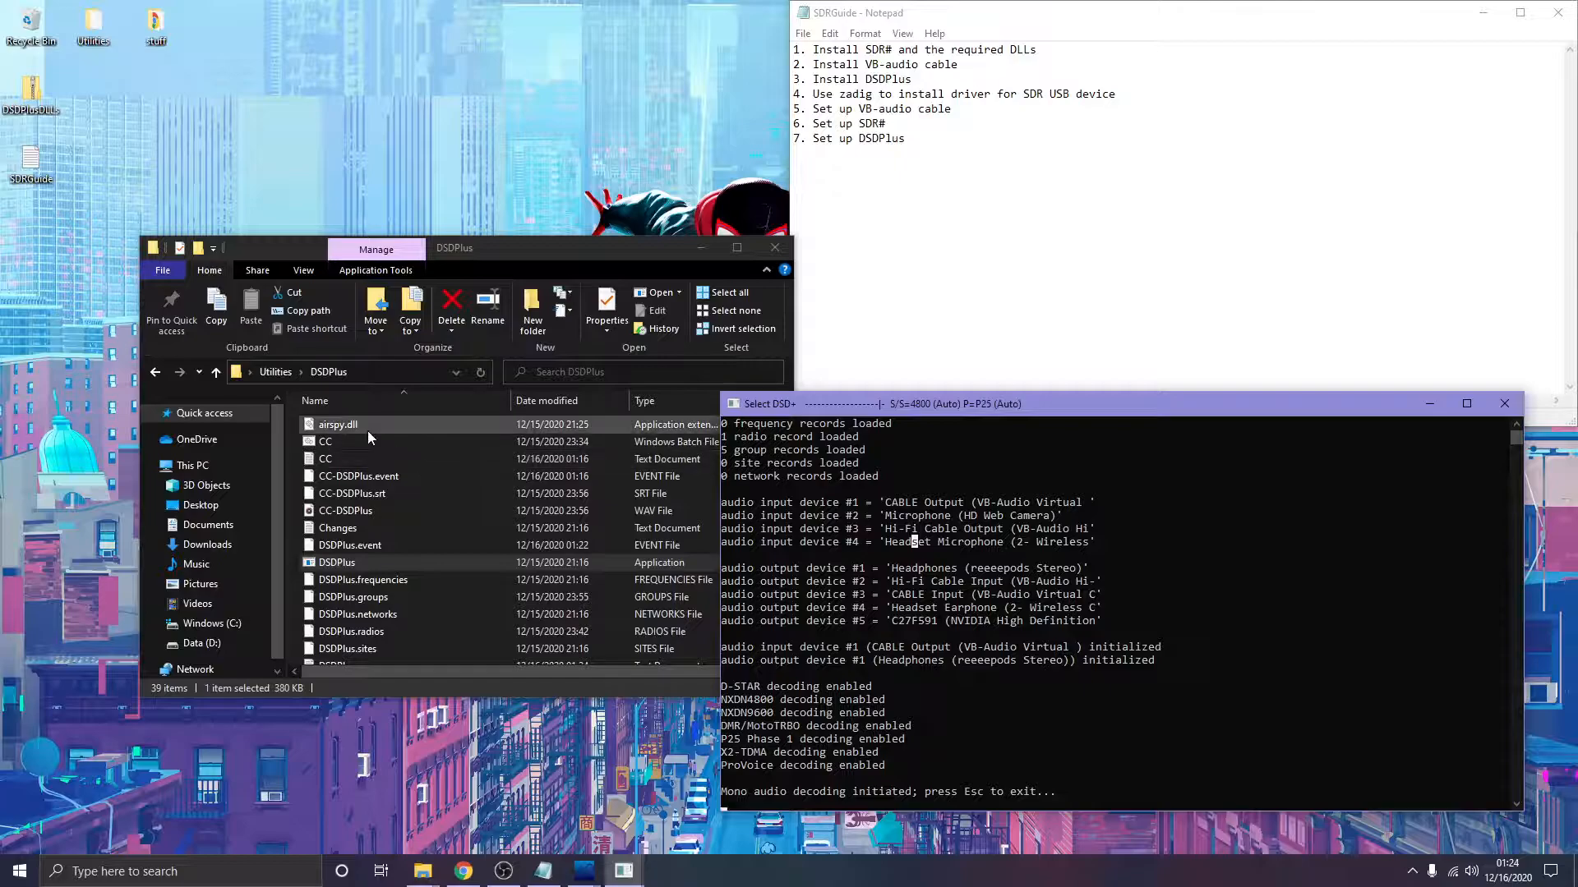
pyautogui.press('Escape')
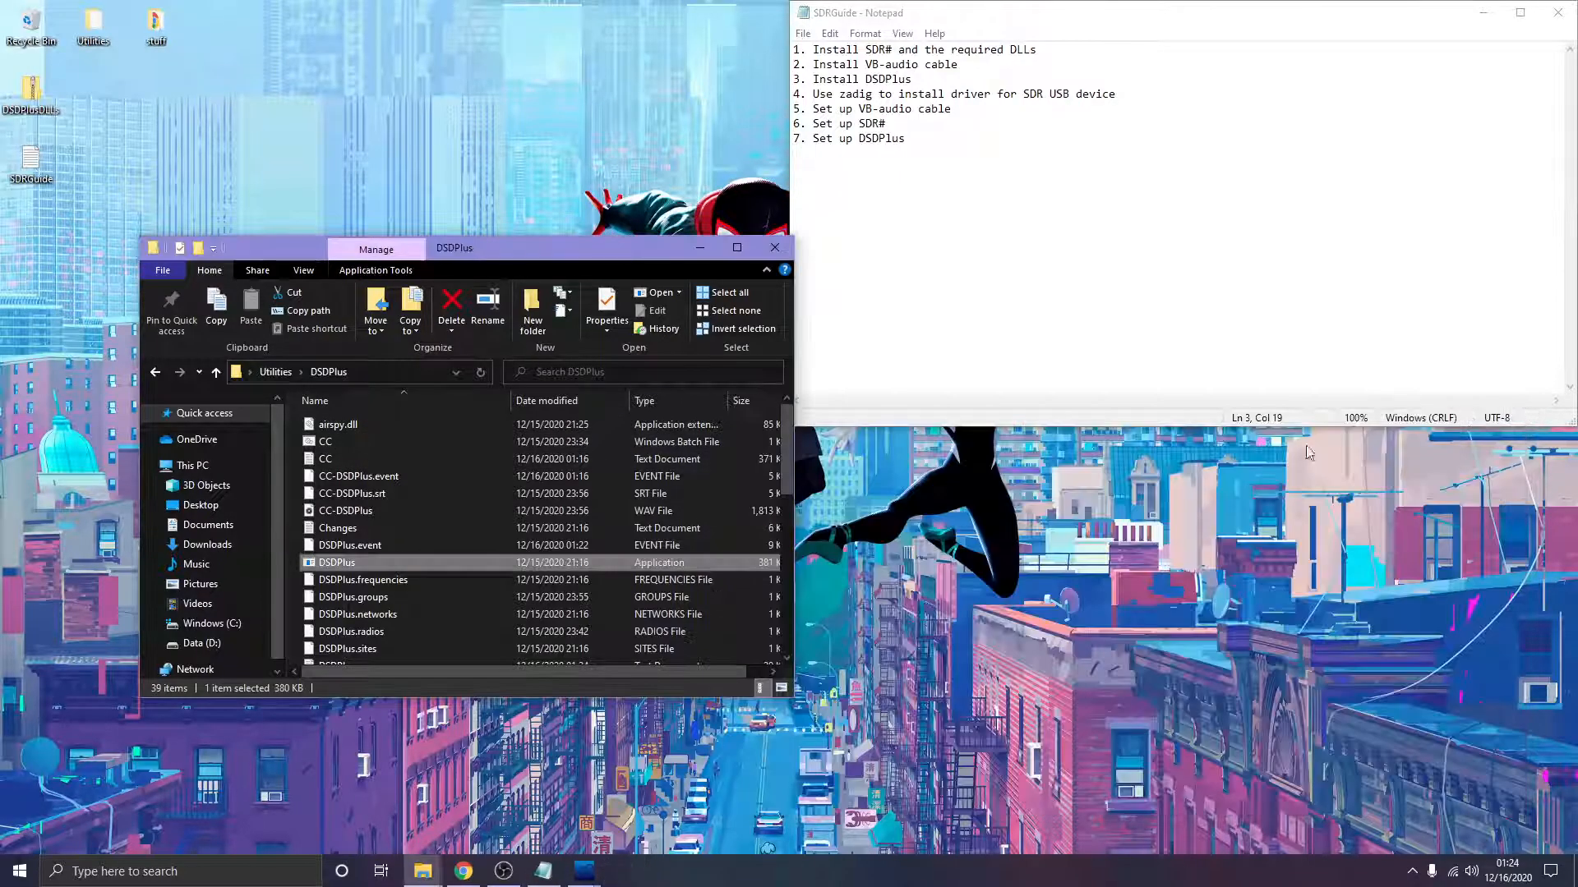
# Run the CC batch file to check which audio devices it initializes, and close its console
pyautogui.doubleClick(347, 442)
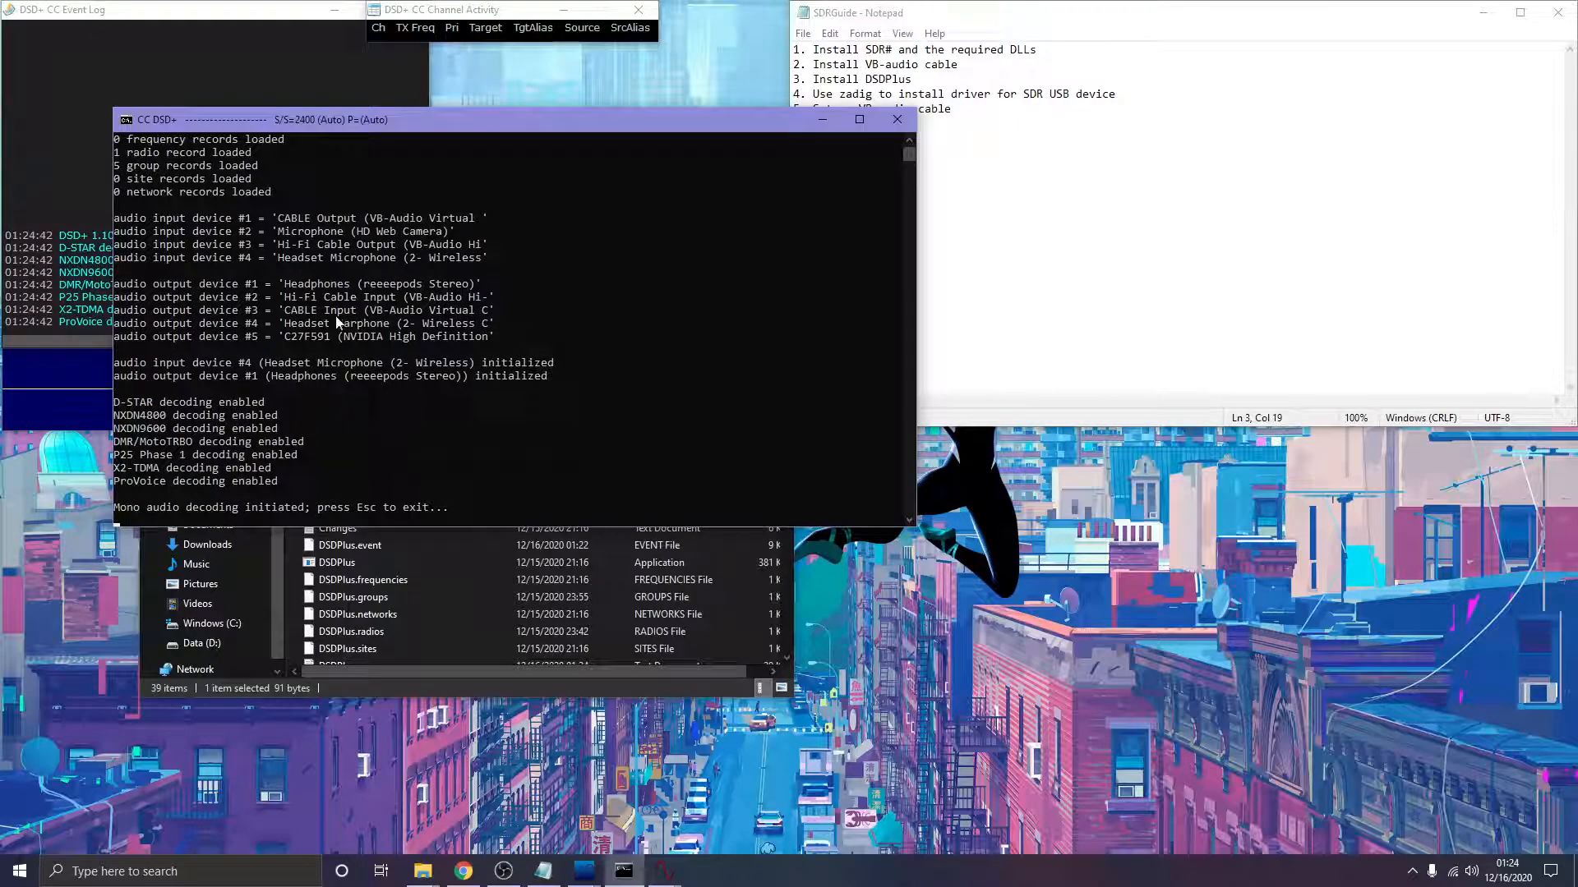
pyautogui.moveTo(346, 133); pyautogui.dragTo(540, 199)
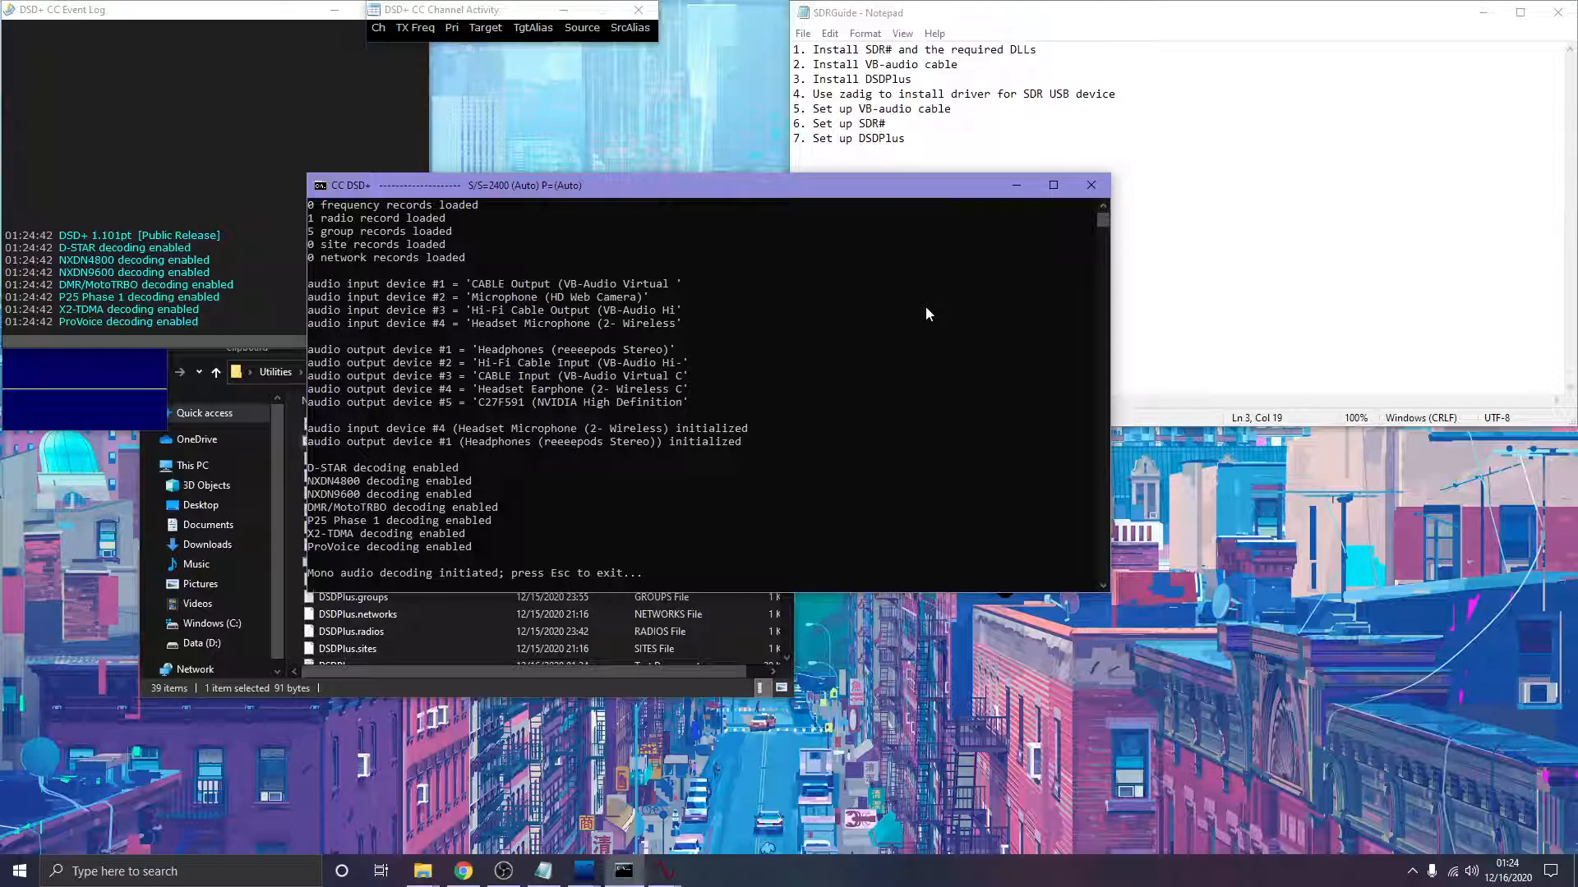
pyautogui.click(1091, 185)
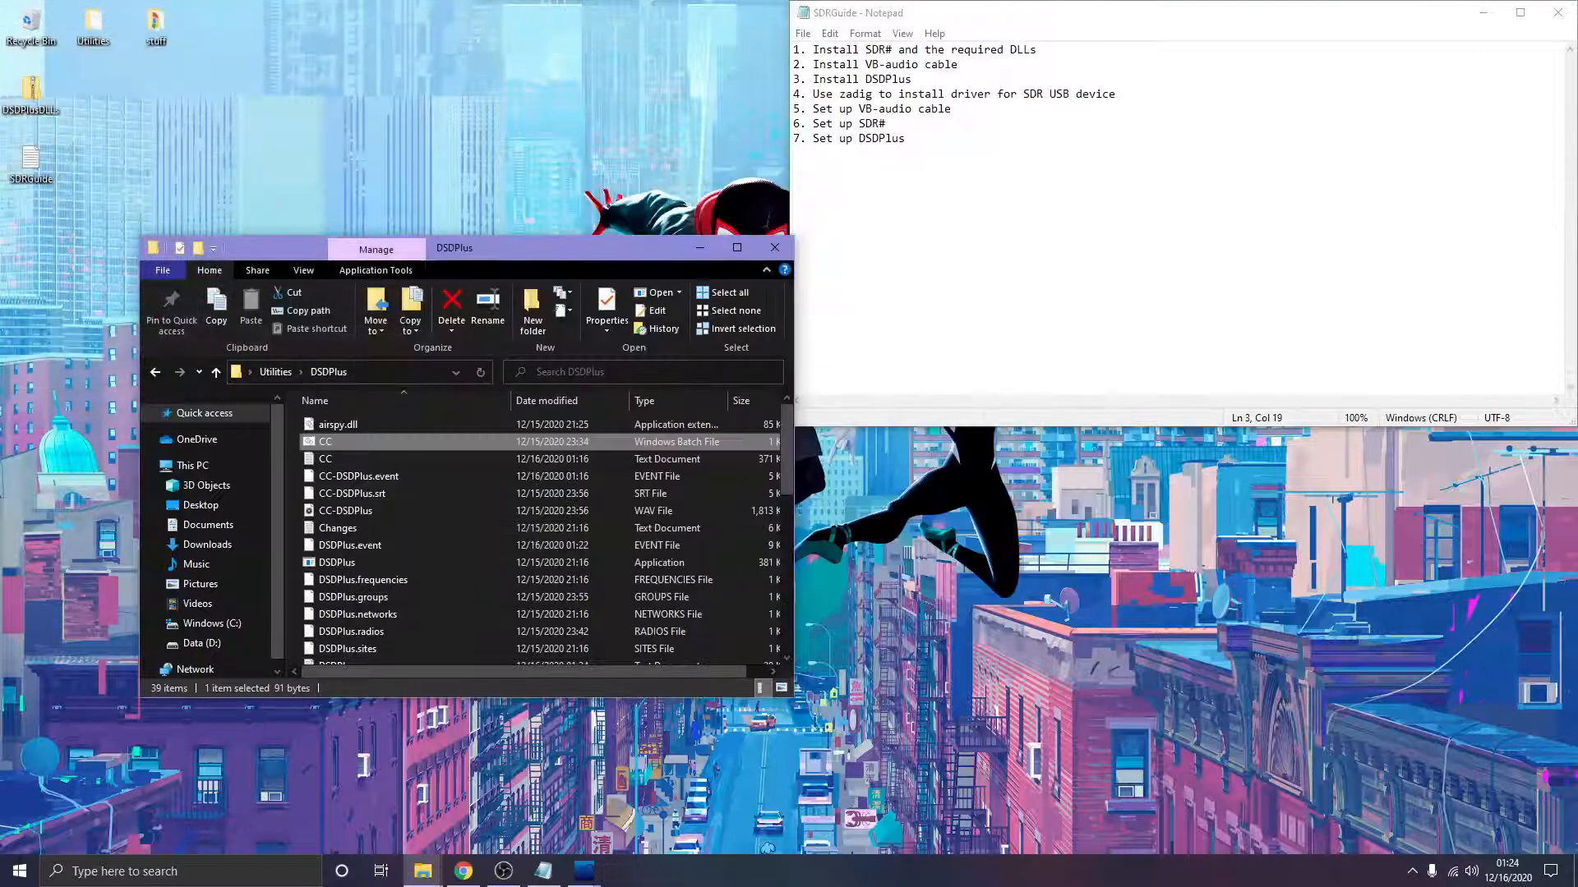
# Launch DSDPlus again, close the two extra SDR# windows, and bring the one tuned to 856.202.000 to the front
pyautogui.doubleClick(387, 563)
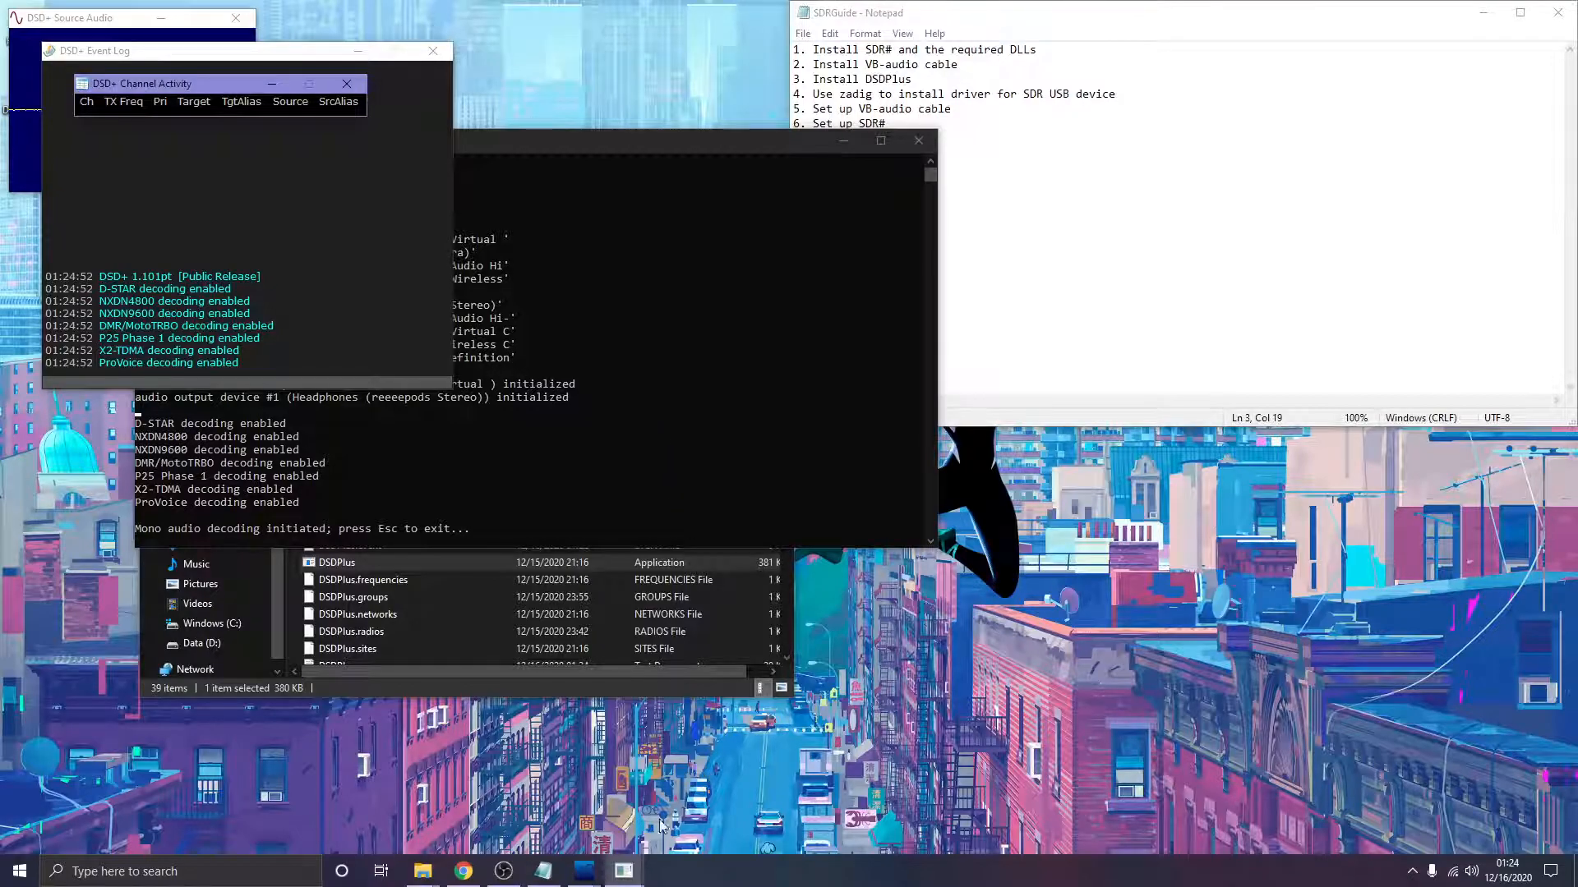
pyautogui.moveTo(583, 871)
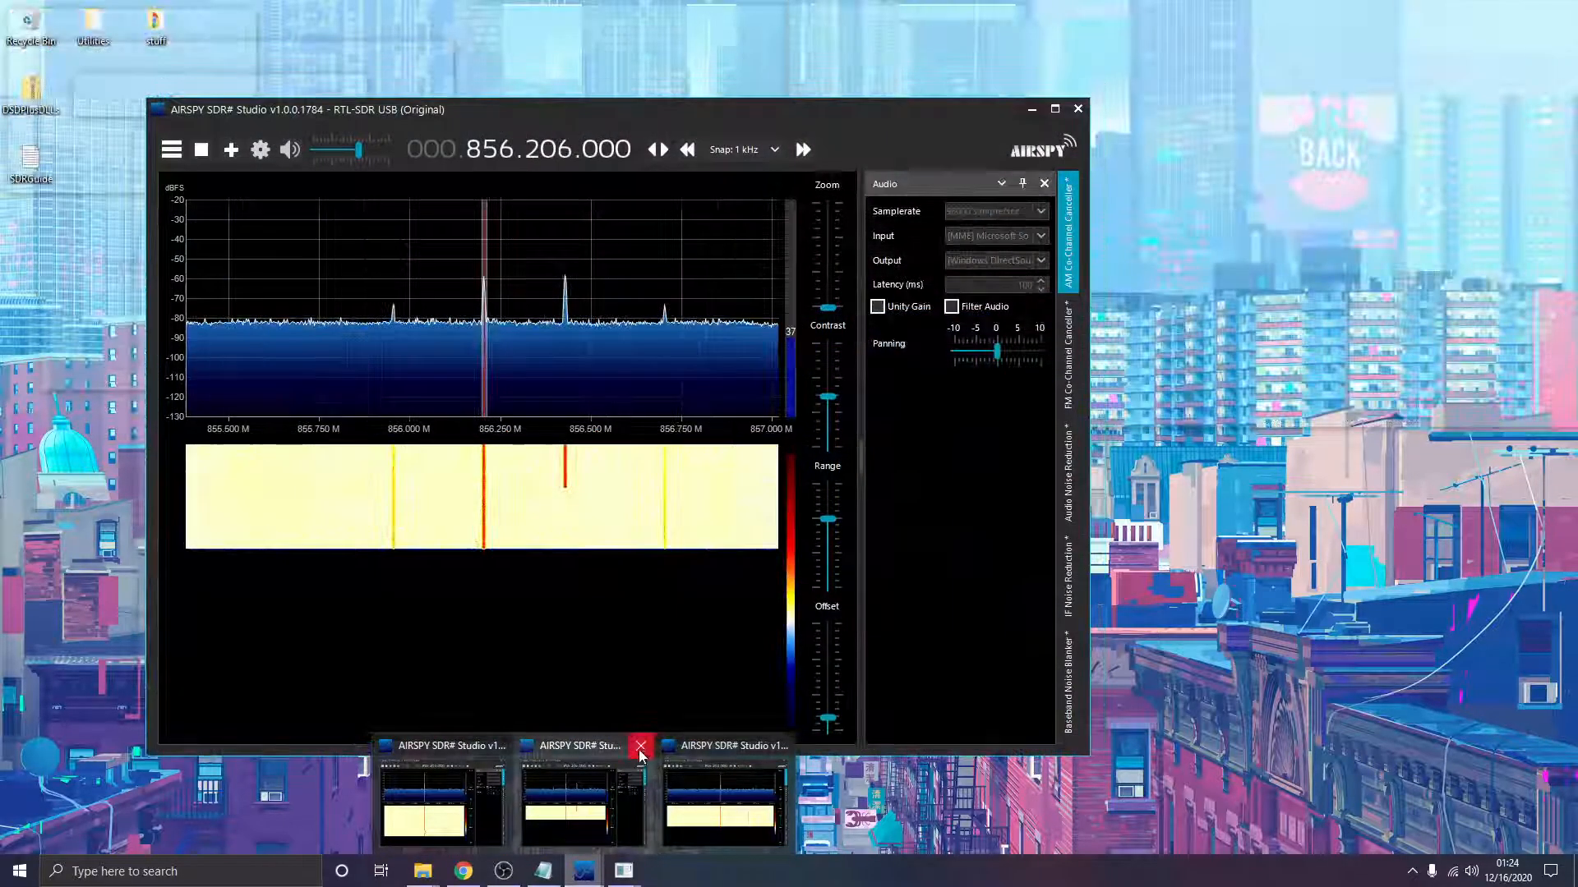
pyautogui.click(641, 746)
pyautogui.click(571, 747)
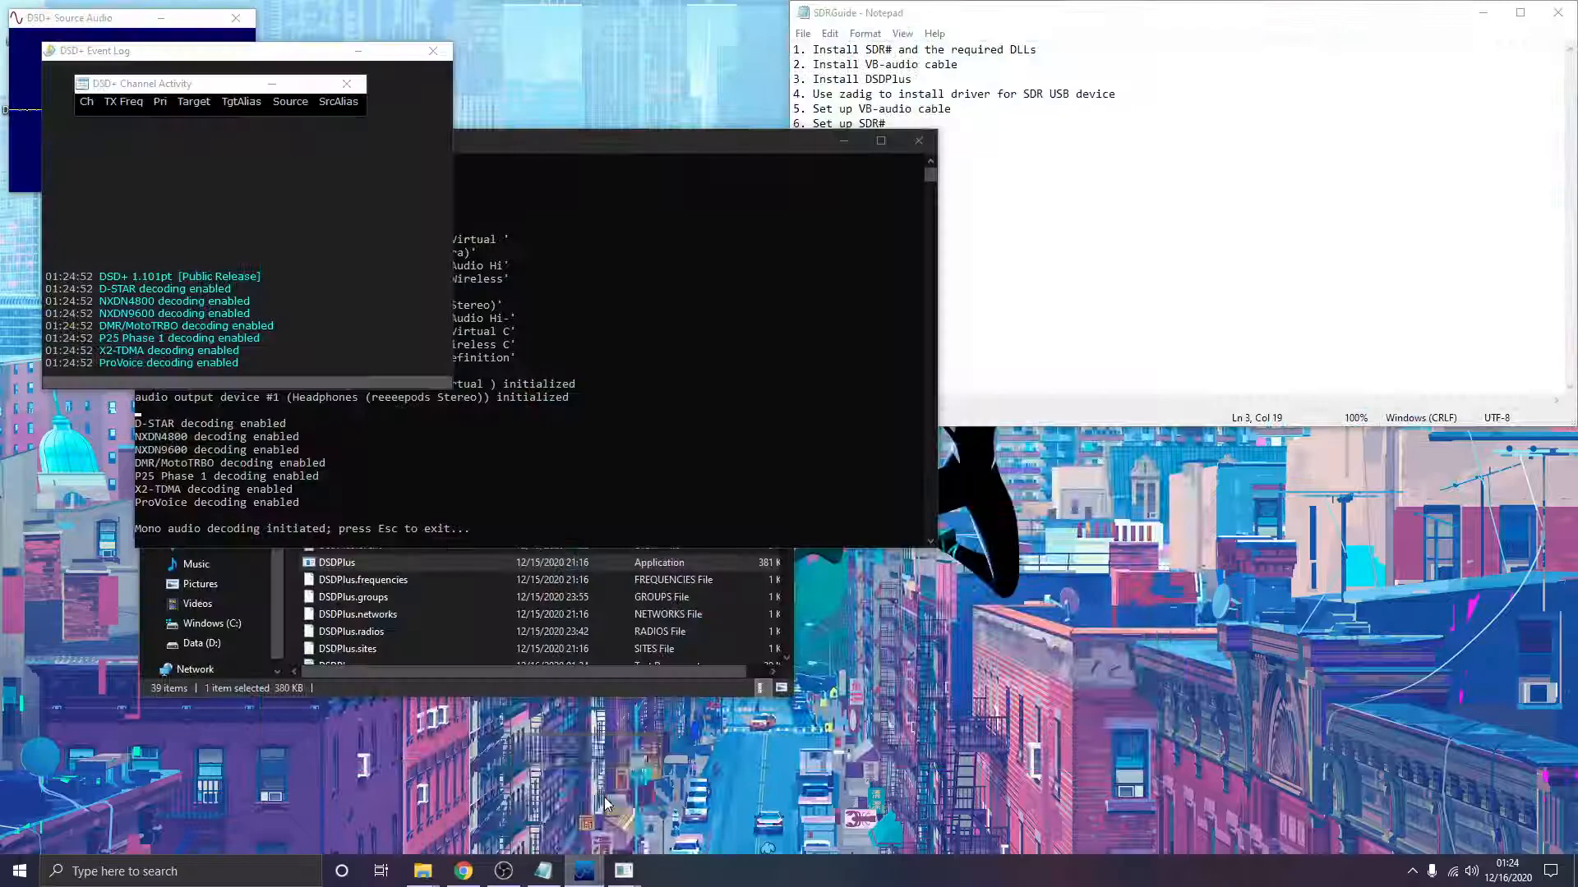
pyautogui.click(604, 797)
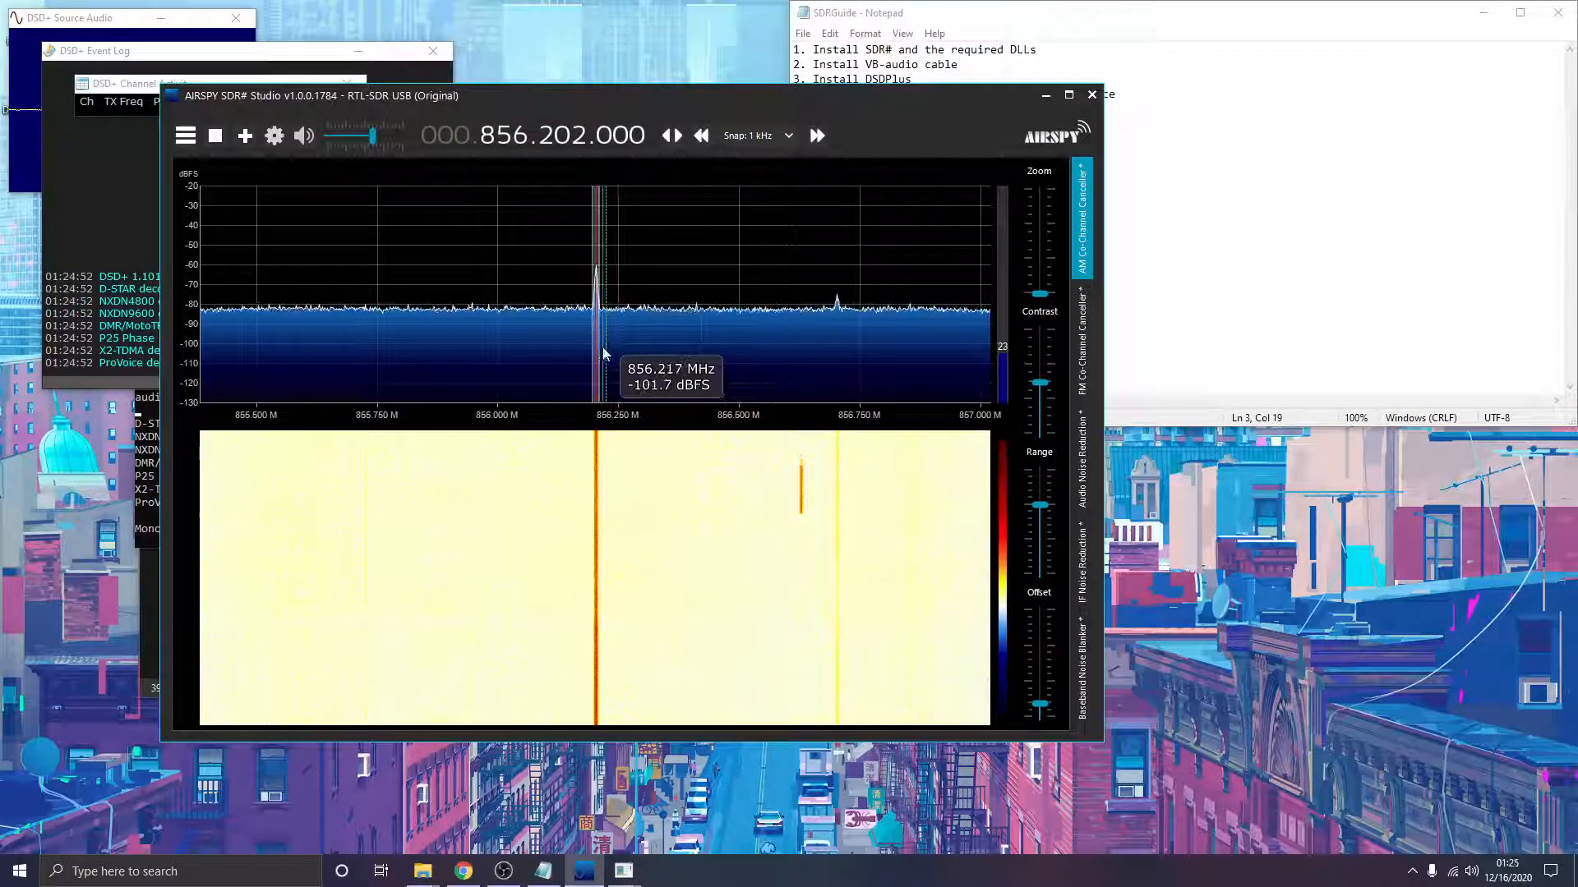
# Retune SDR# through the neighbouring megahertz ranges and settle on the signal peak at 856.203.000
pyautogui.scroll(1, 519, 140)
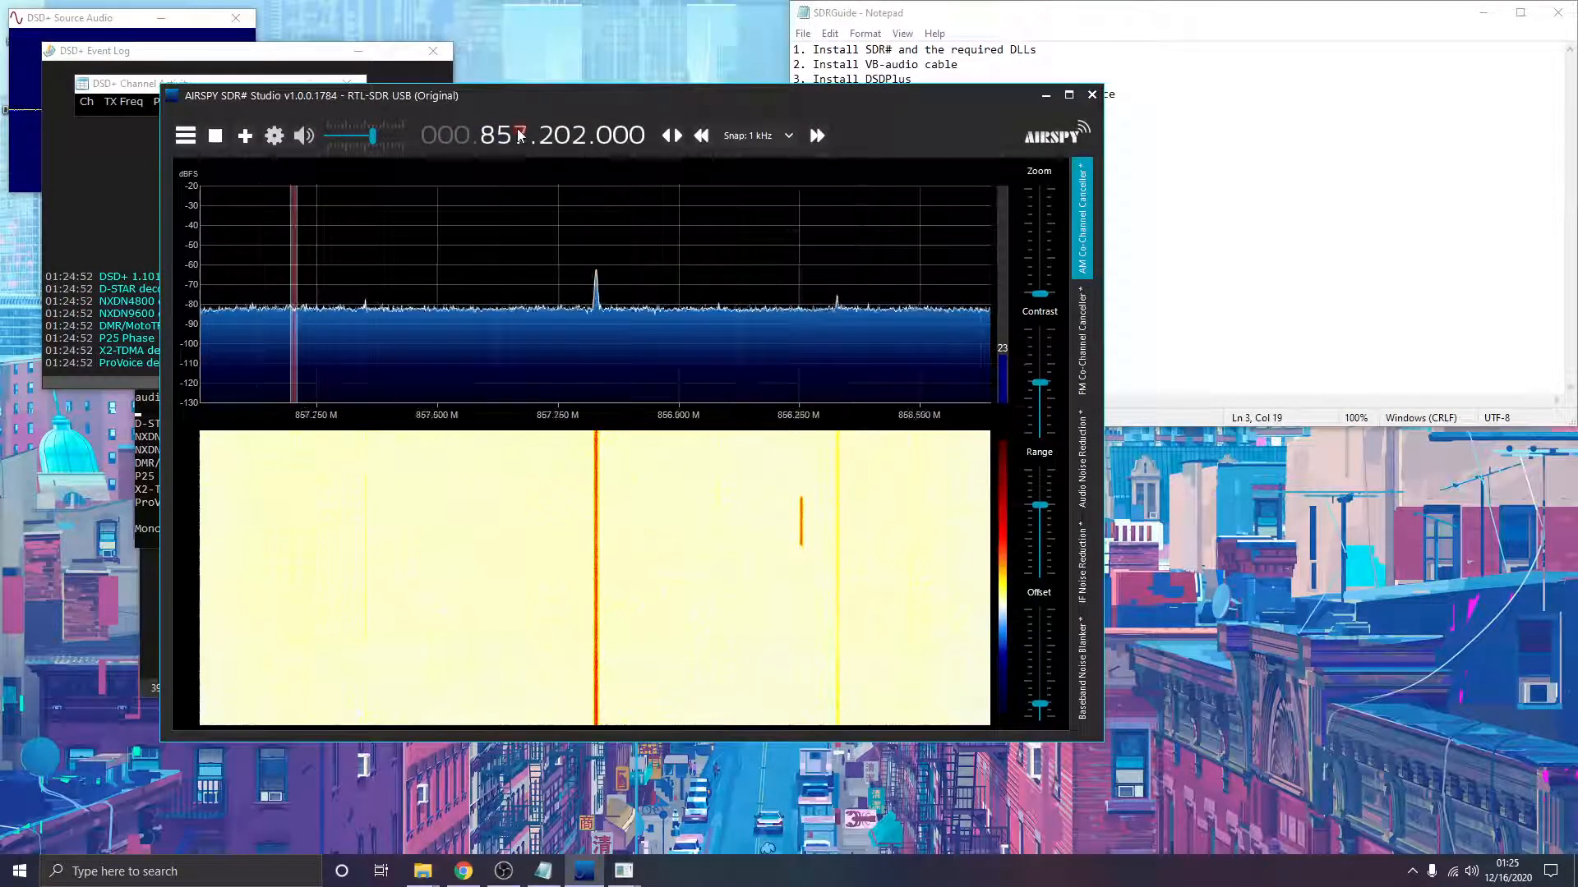
pyautogui.scroll(-1, 519, 142)
pyautogui.scroll(-1, 519, 141)
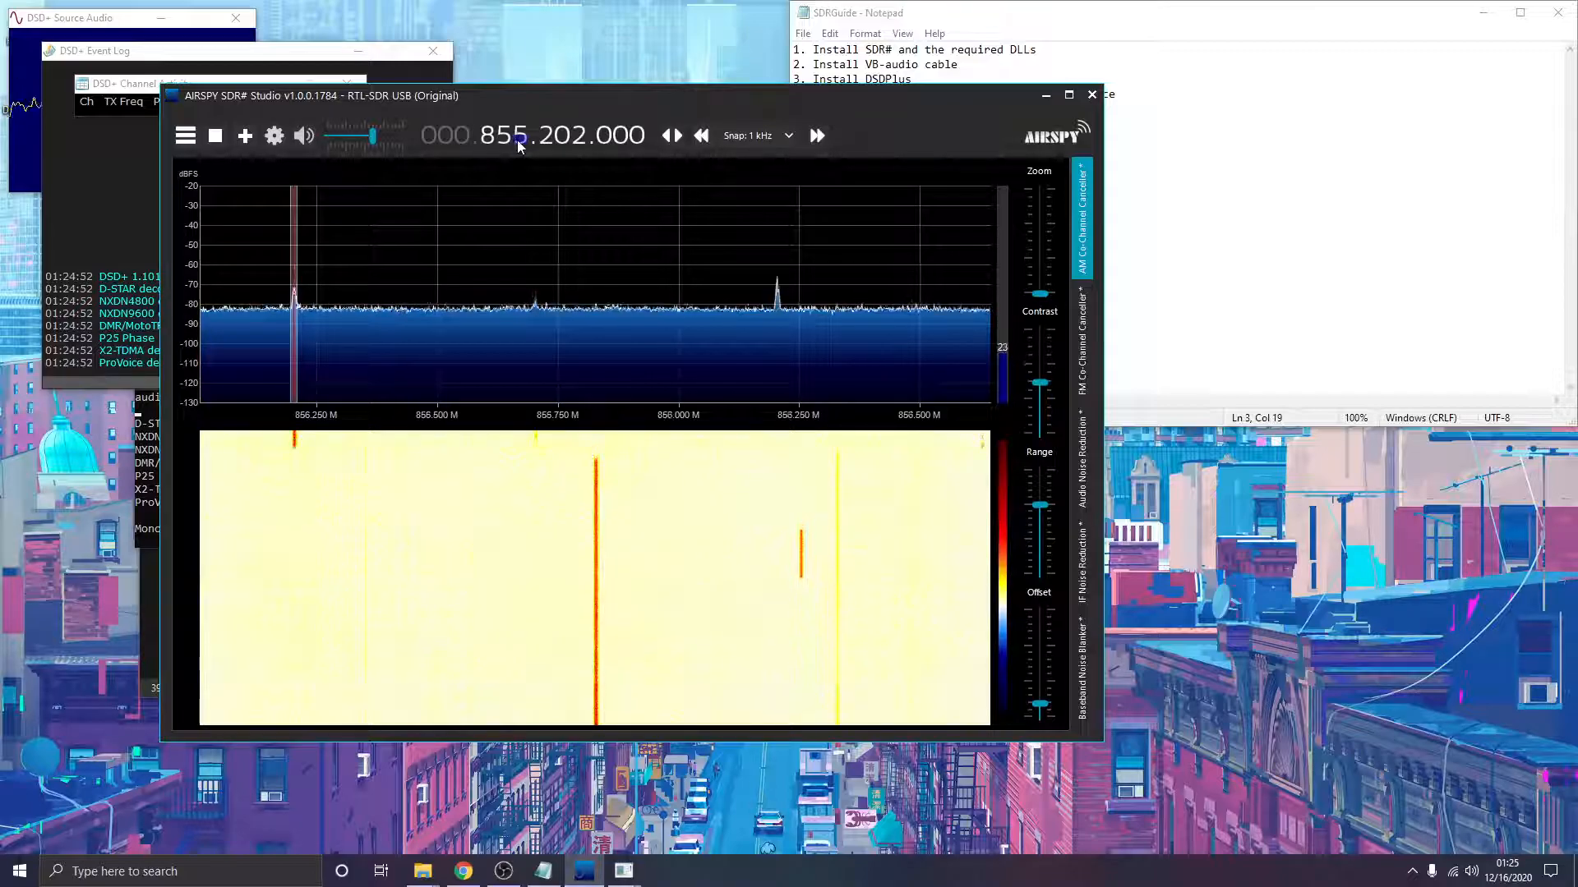
pyautogui.click(778, 326)
pyautogui.click(766, 327)
pyautogui.click(778, 333)
# Arrange the SDR#, DSD+ console and P25 Channel Activity windows so the spectrum and decoder output are visible side by side
pyautogui.moveTo(572, 104); pyautogui.dragTo(935, 99)
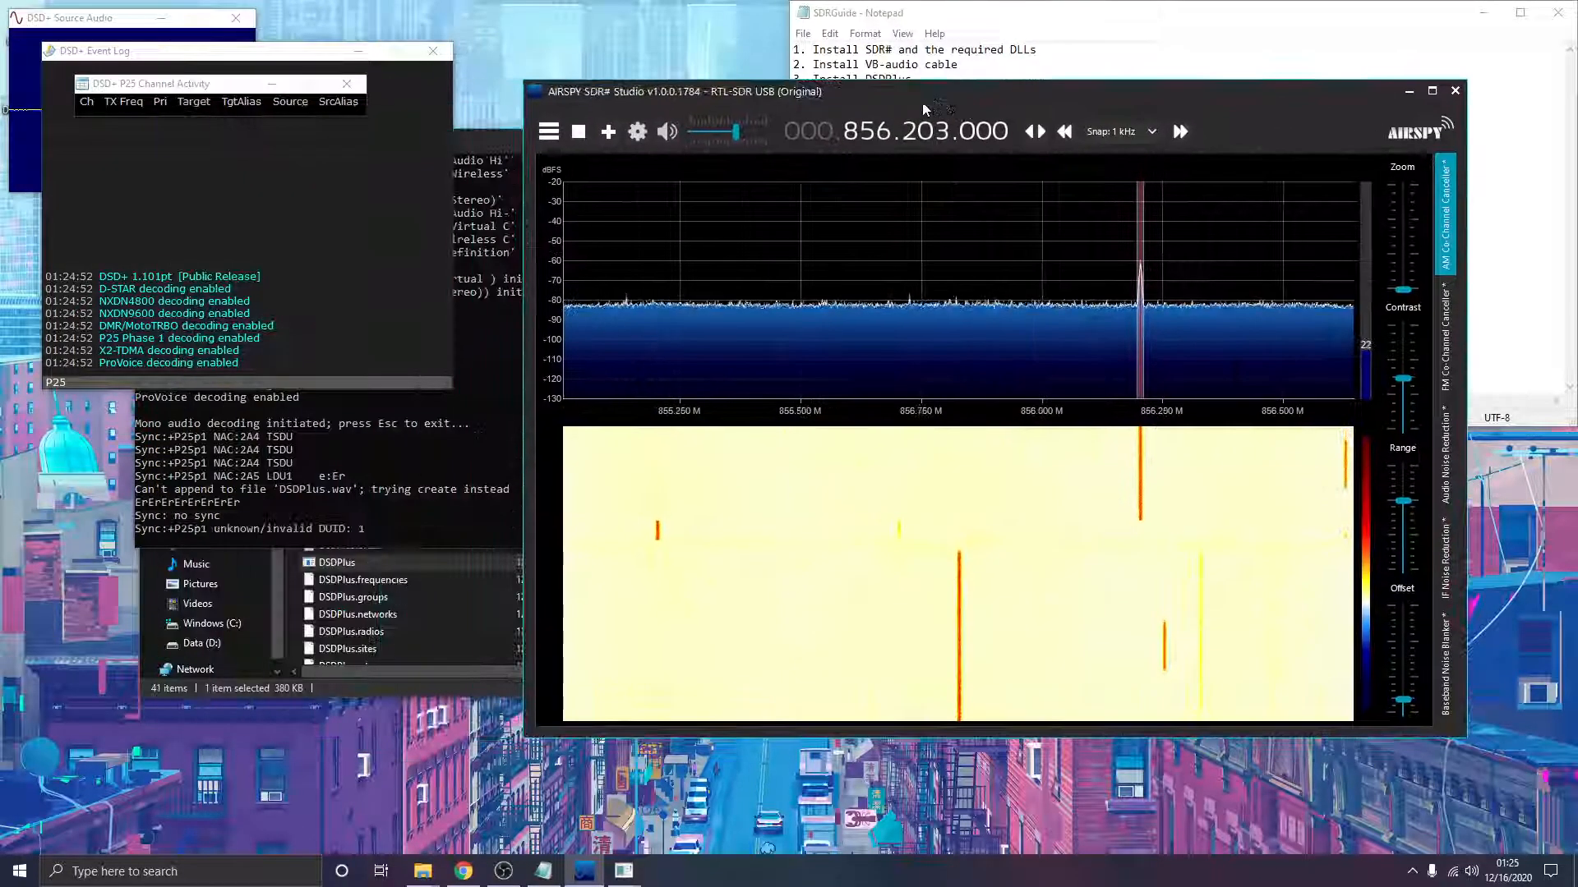
pyautogui.click(485, 397)
pyautogui.moveTo(471, 147); pyautogui.dragTo(343, 450)
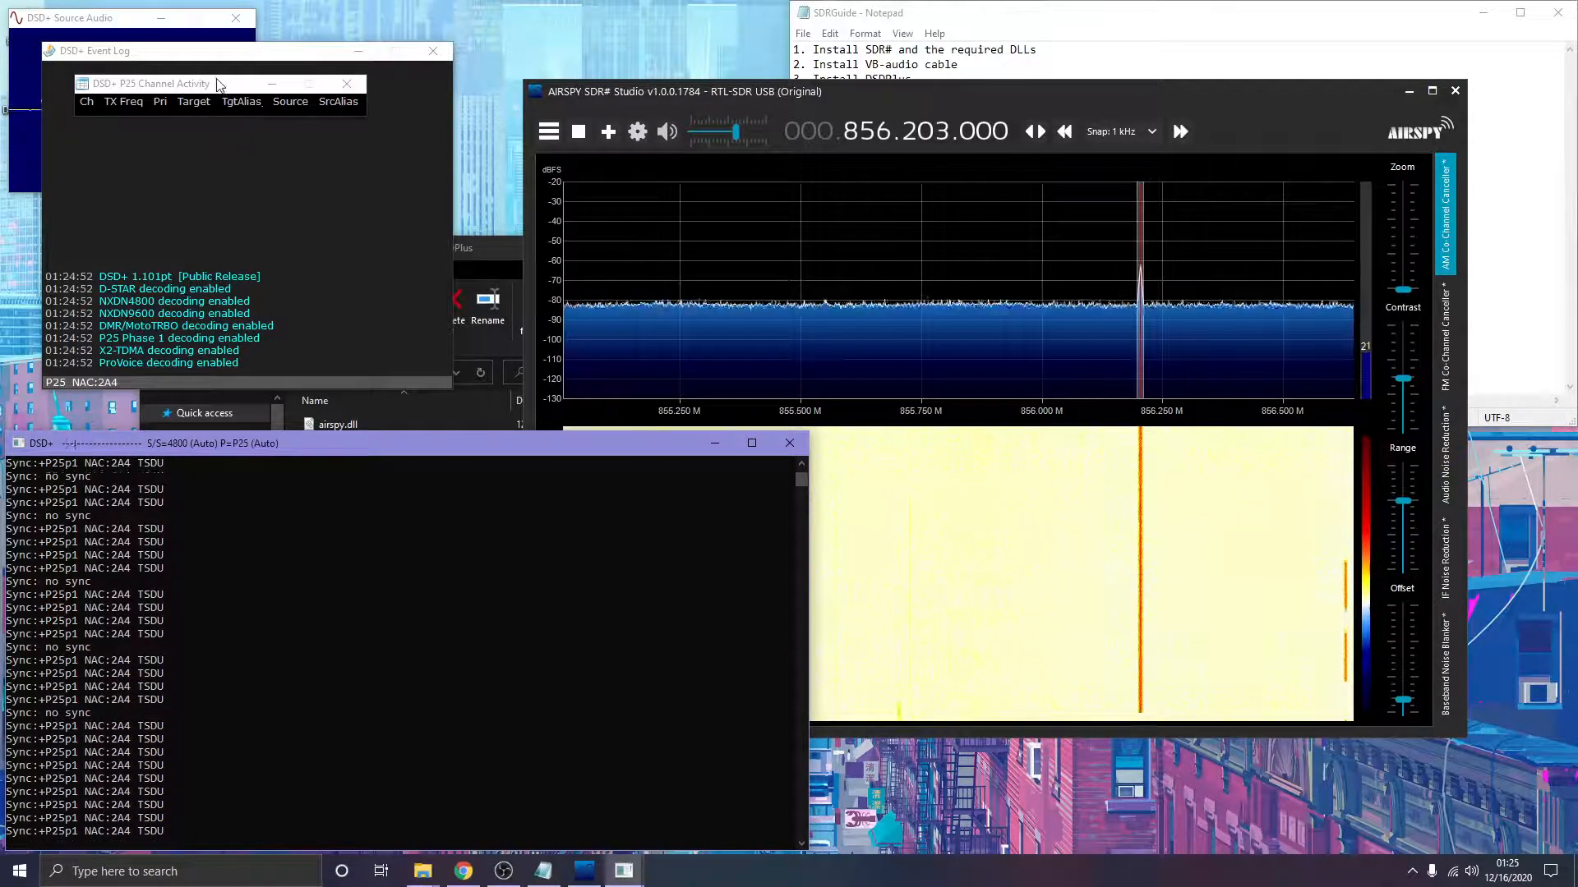
pyautogui.moveTo(219, 89); pyautogui.dragTo(406, 26)
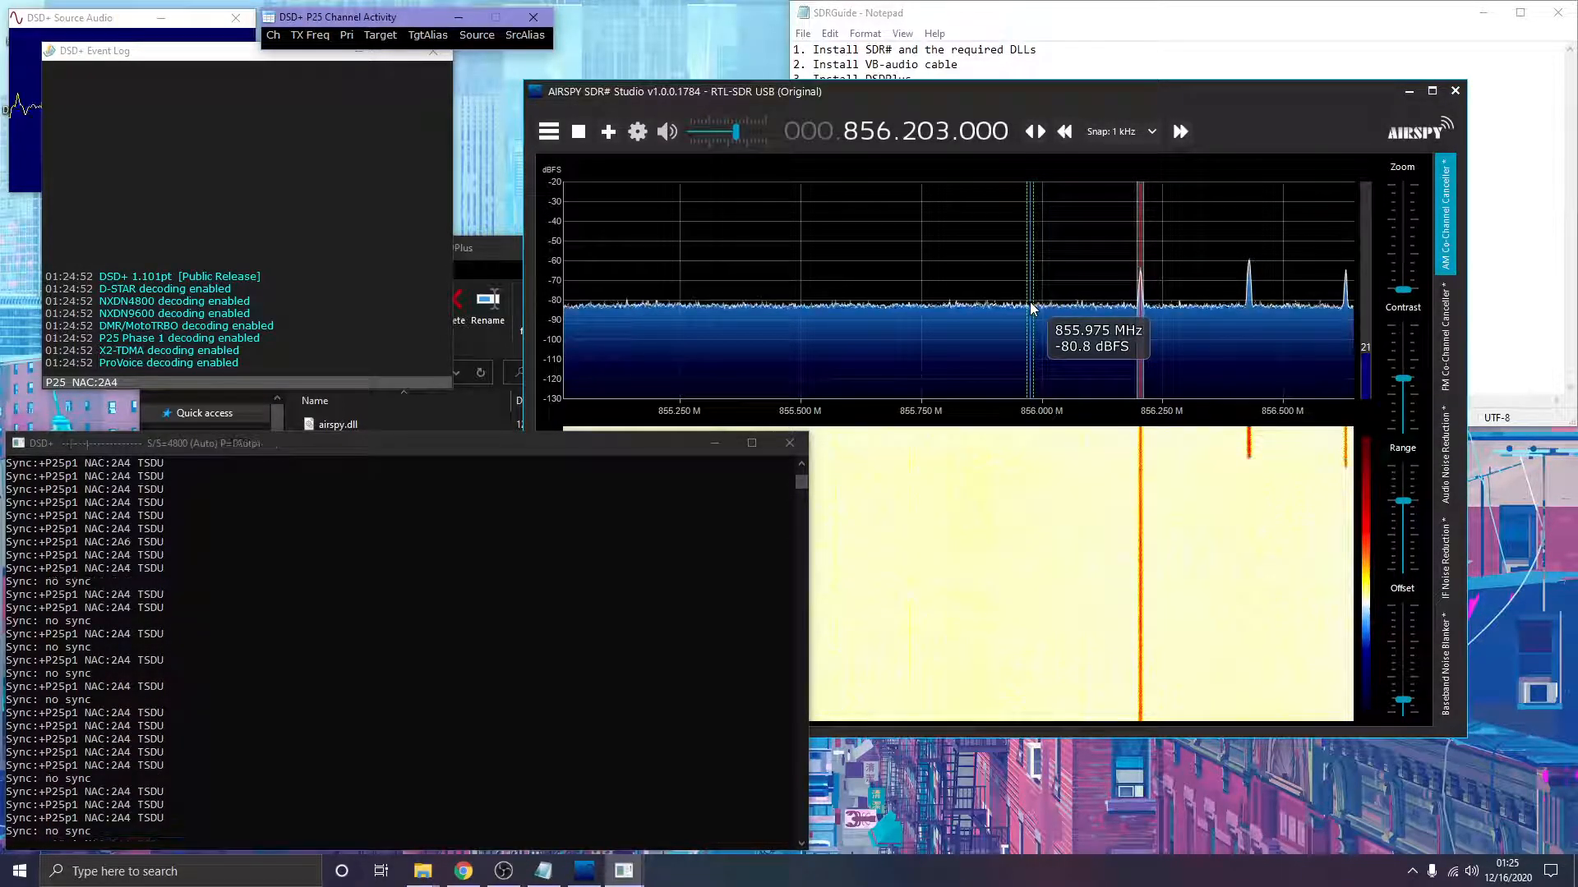
# Tune SDR# to the neighbouring signal peak at 856.430.000
pyautogui.click(1249, 329)
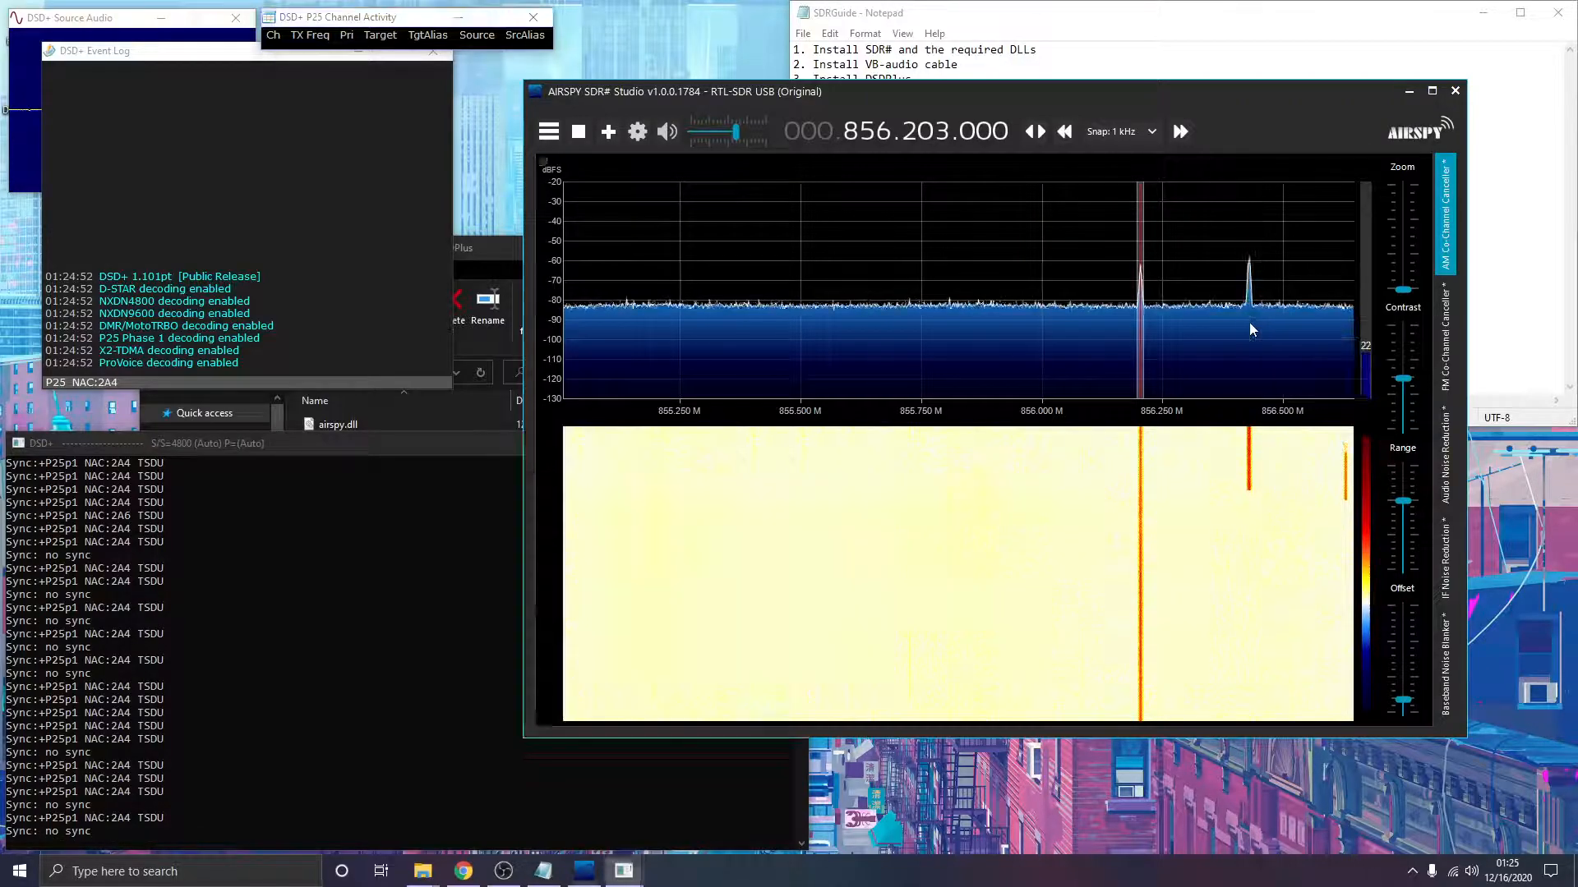
pyautogui.click(1249, 329)
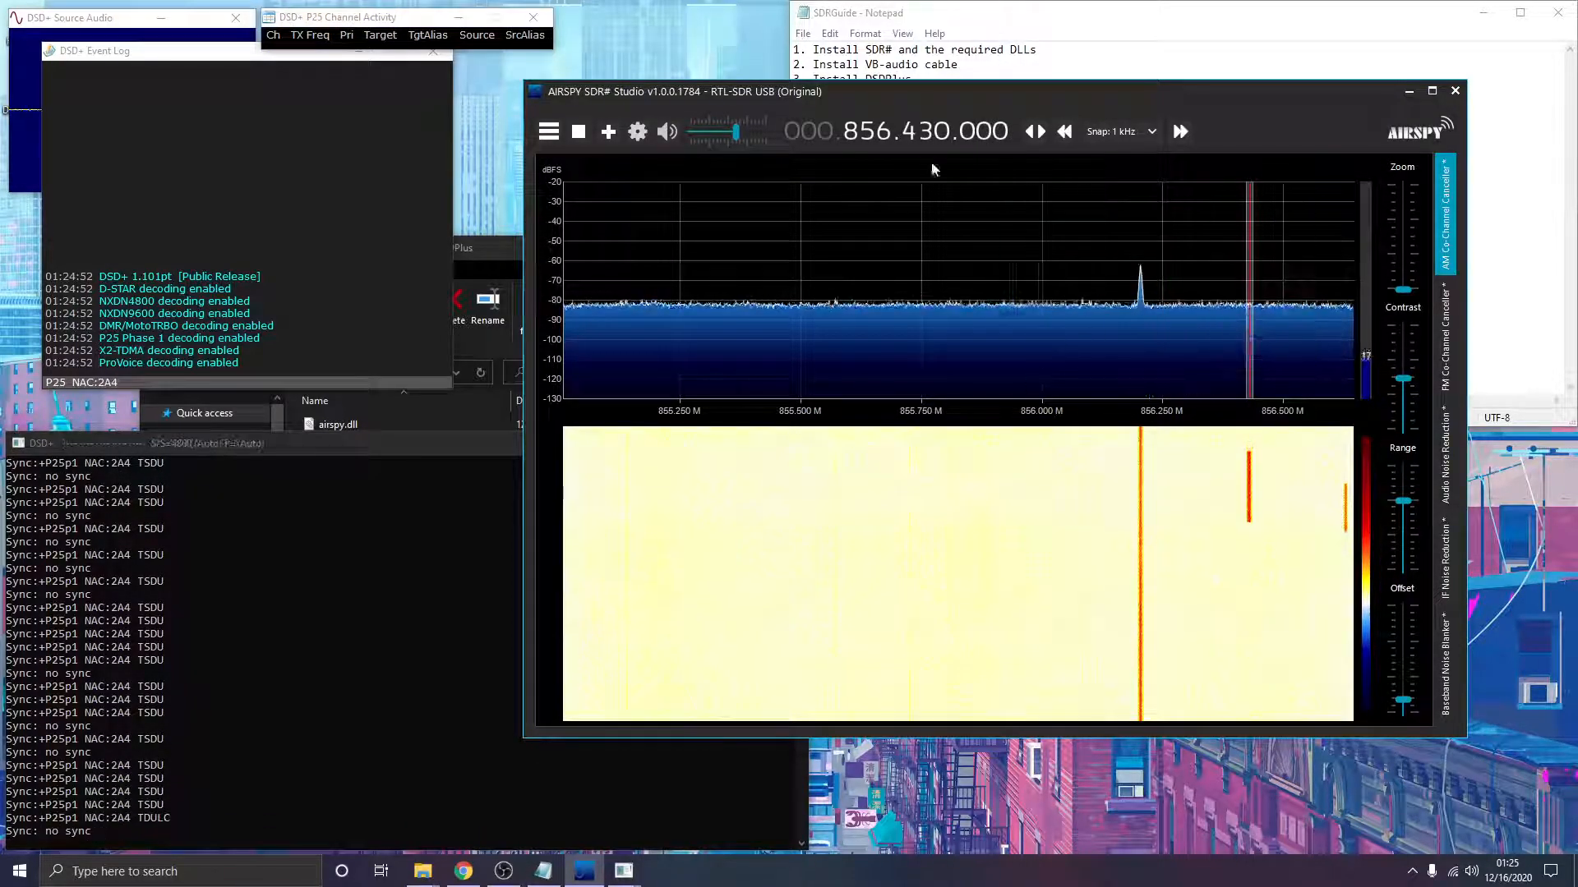
# Step the frequency up to the 875 MHz range, tune to the peak at 875.411.000, and close SDR#
pyautogui.click(883, 142)
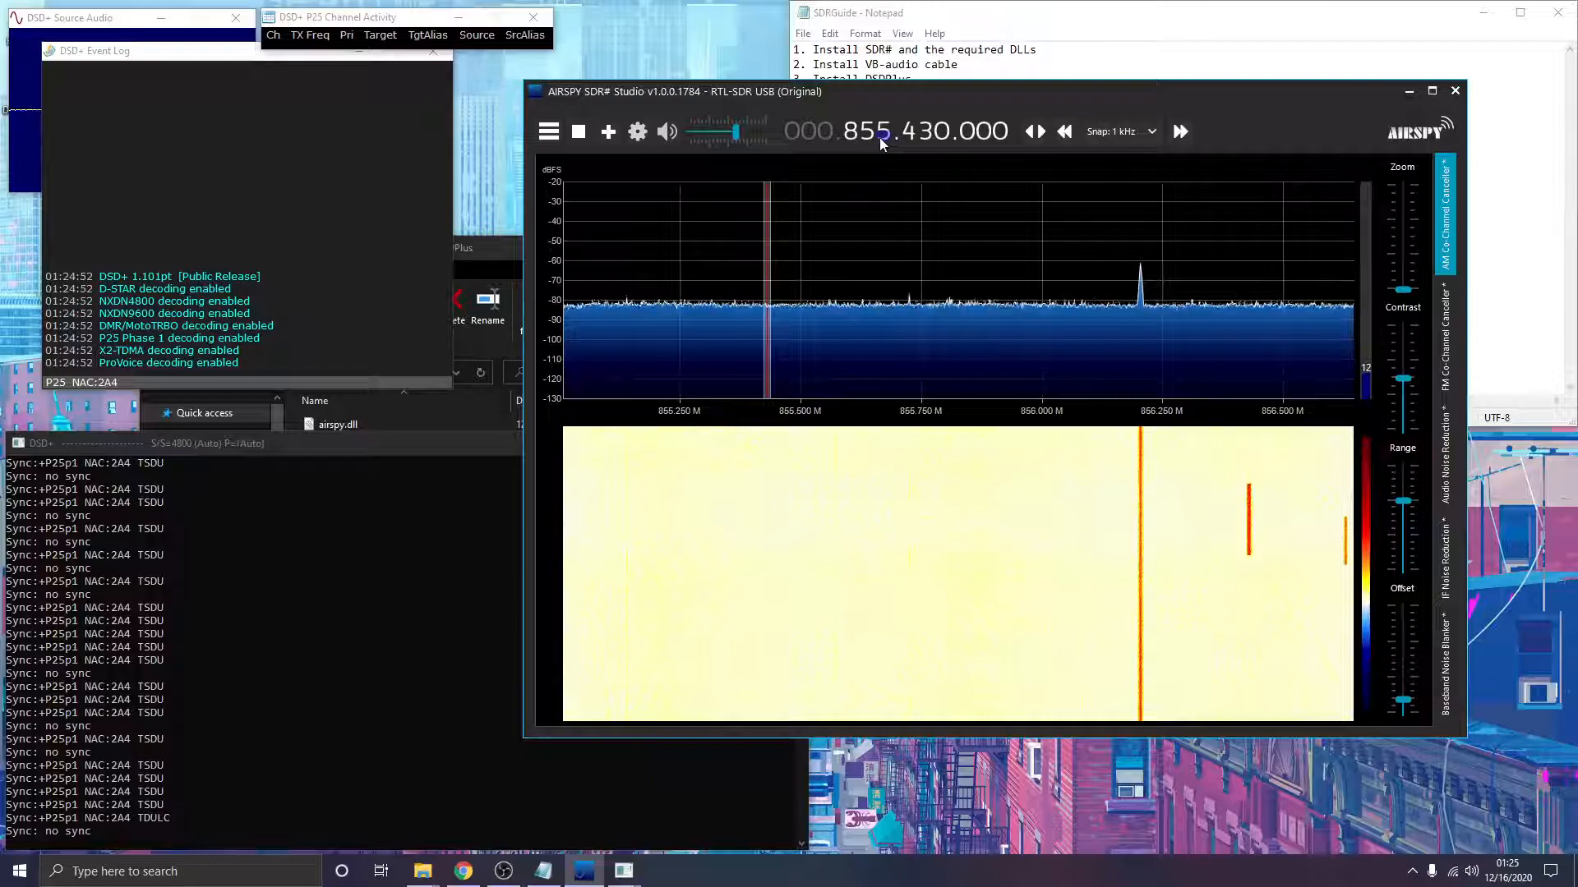
pyautogui.click(882, 140)
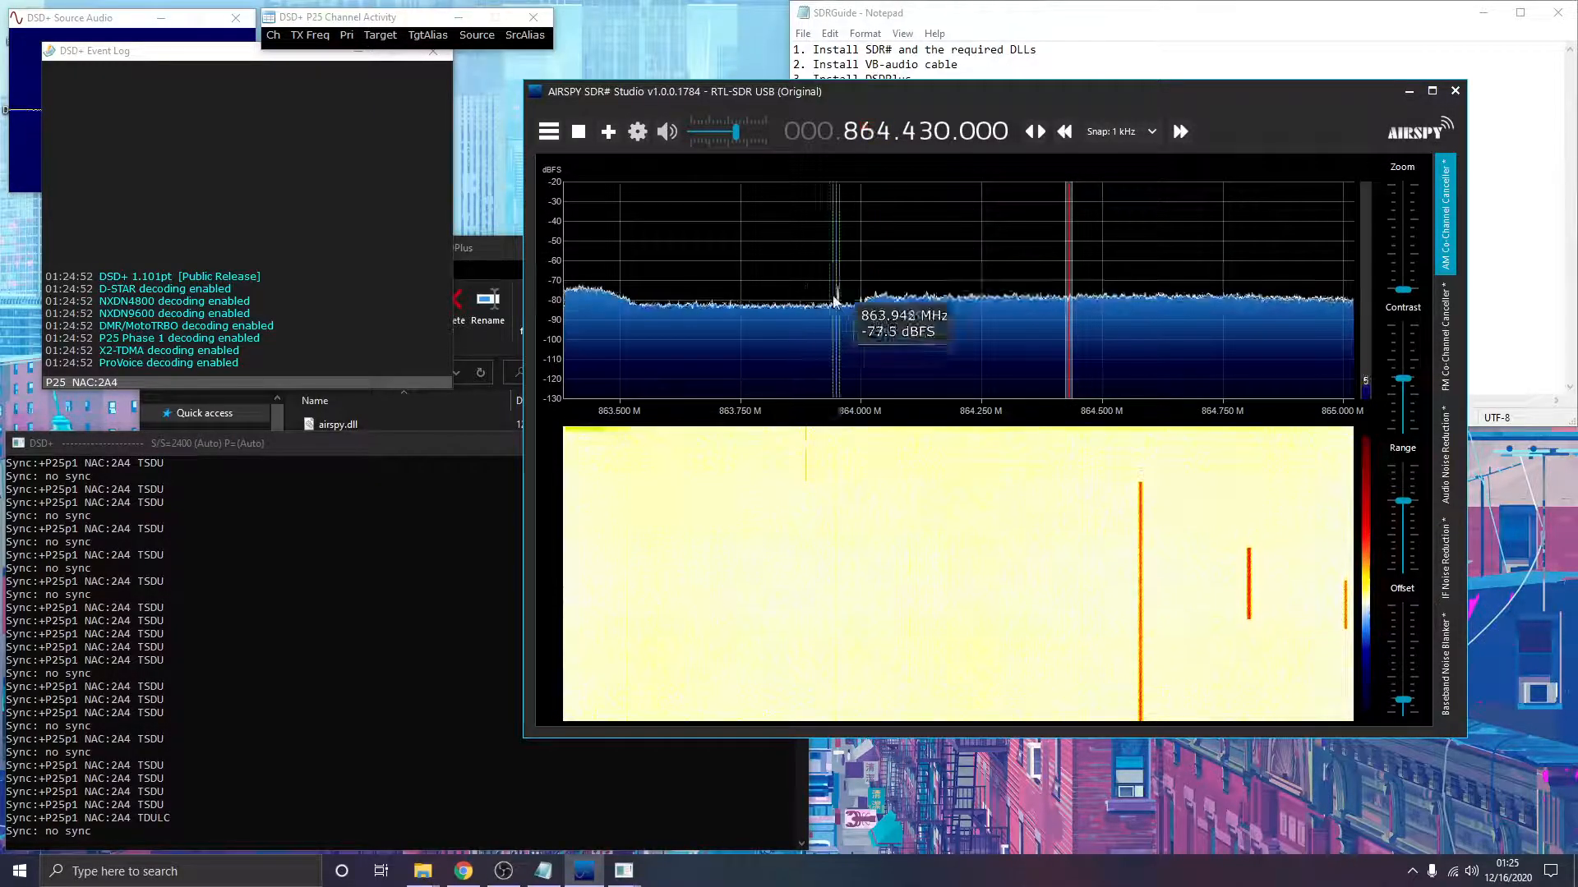
pyautogui.click(868, 129)
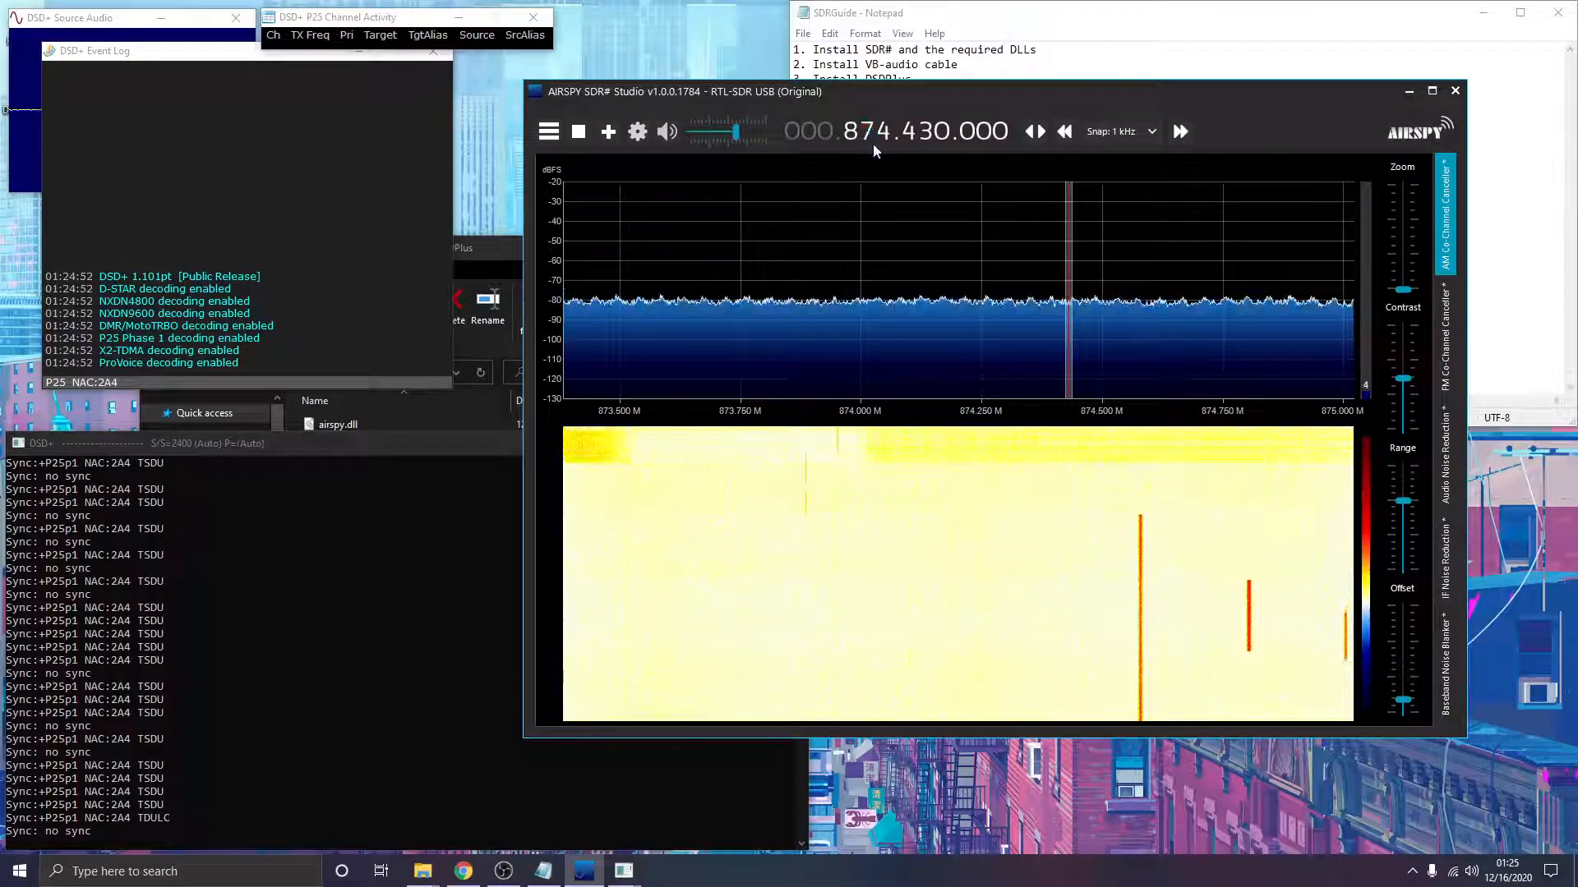
pyautogui.click(882, 128)
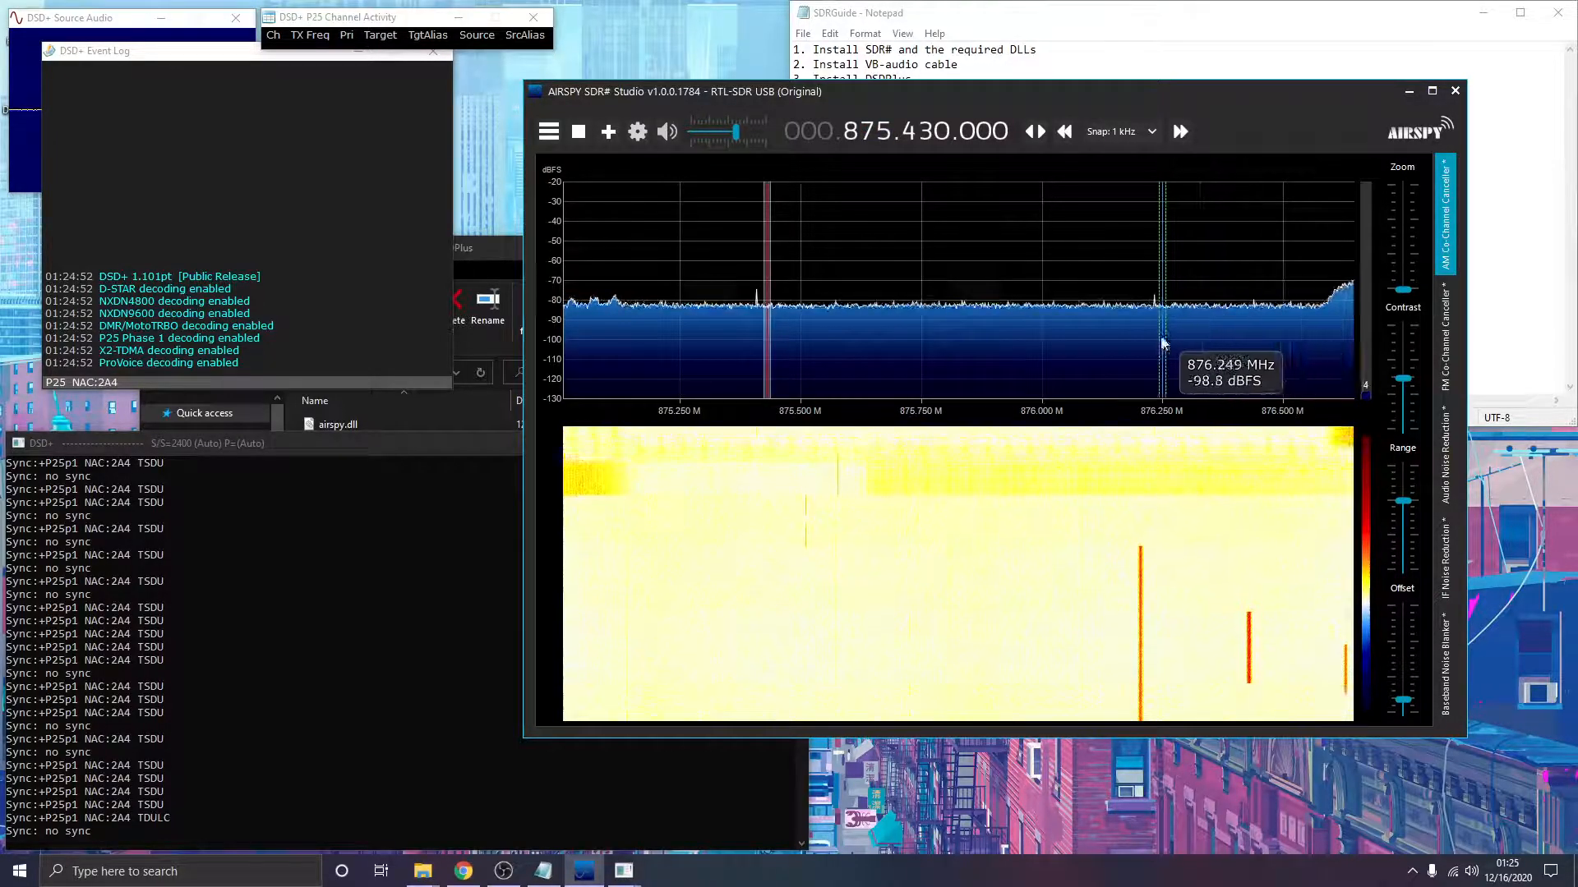
pyautogui.click(758, 337)
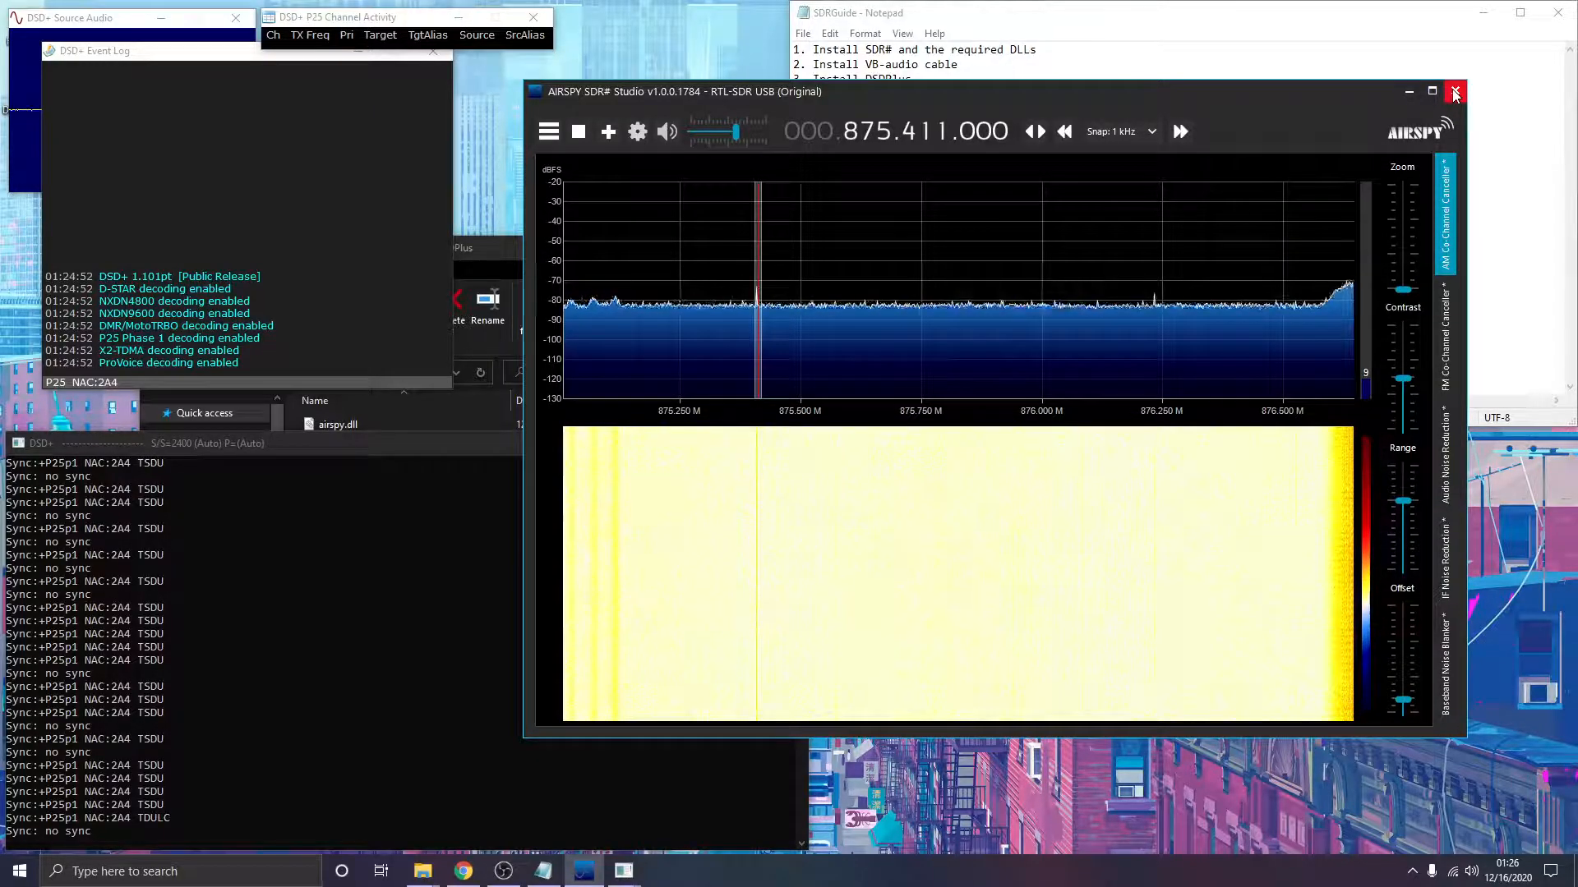
pyautogui.click(1454, 94)
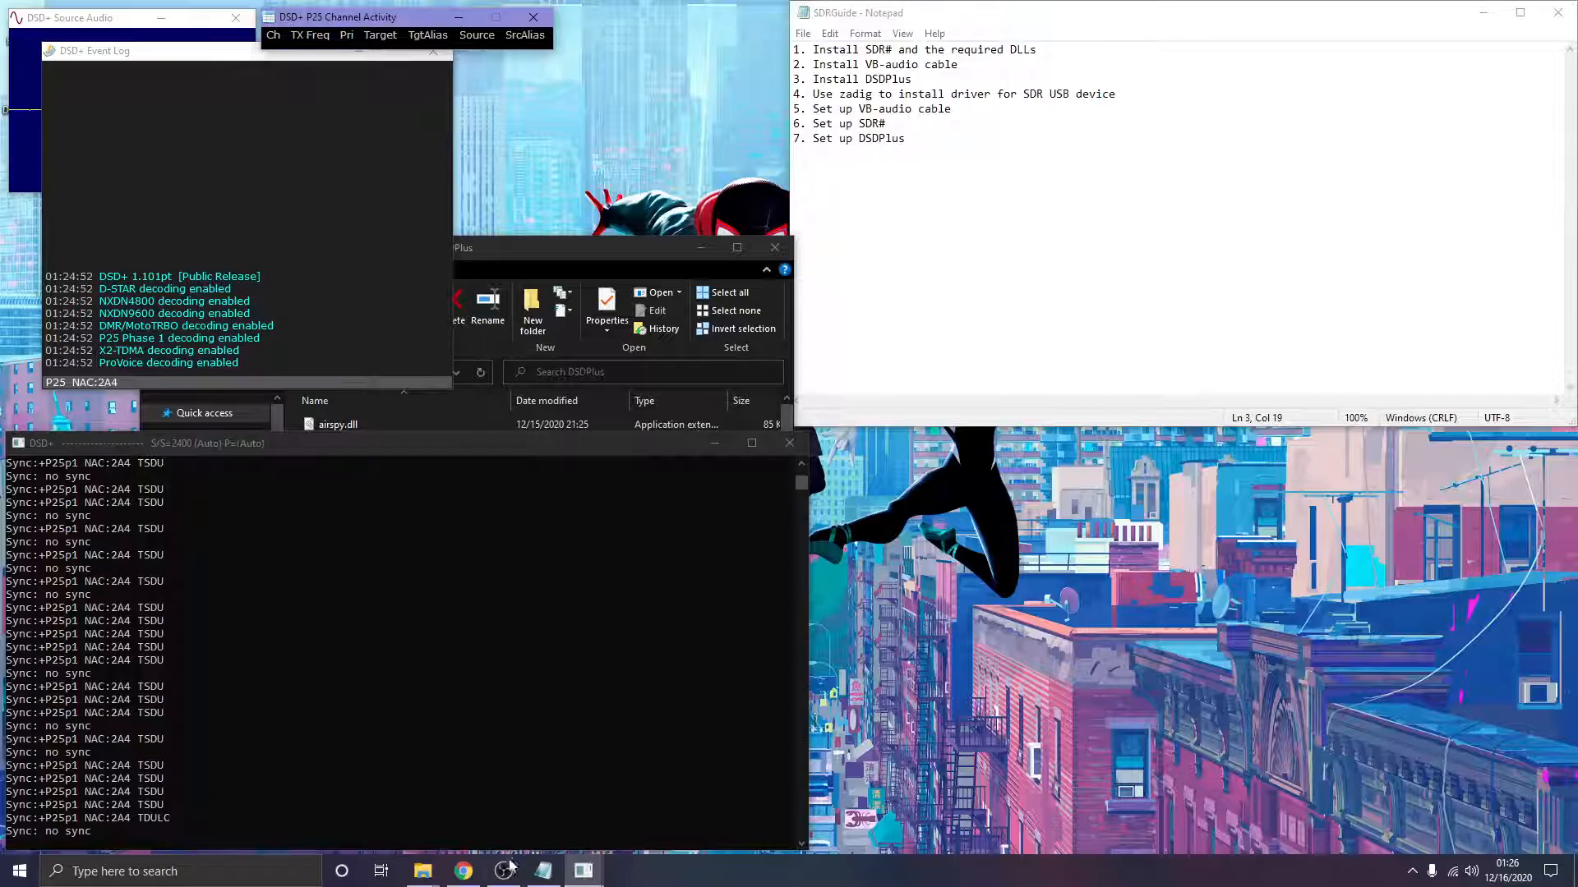